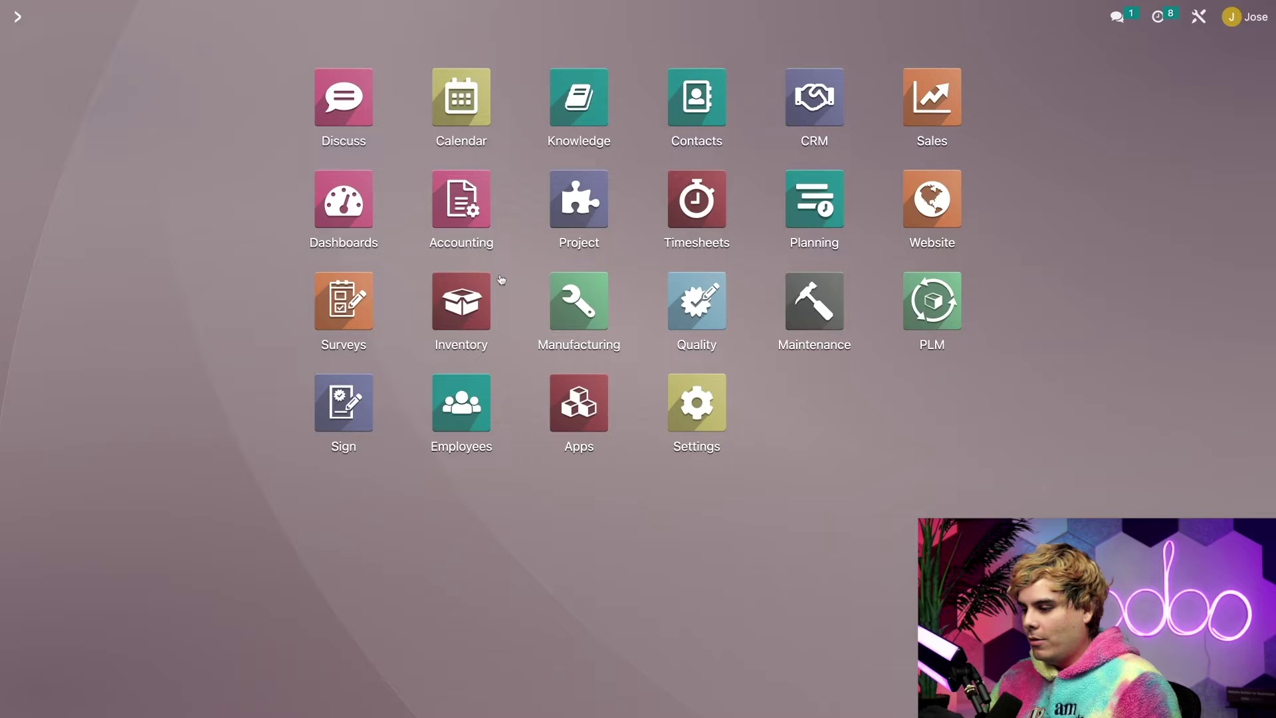
Step: Check the Inventory Warehouse settings for storage locations and multi-step routes, then list inventory routes
left_click(478, 293)
left_click(421, 20)
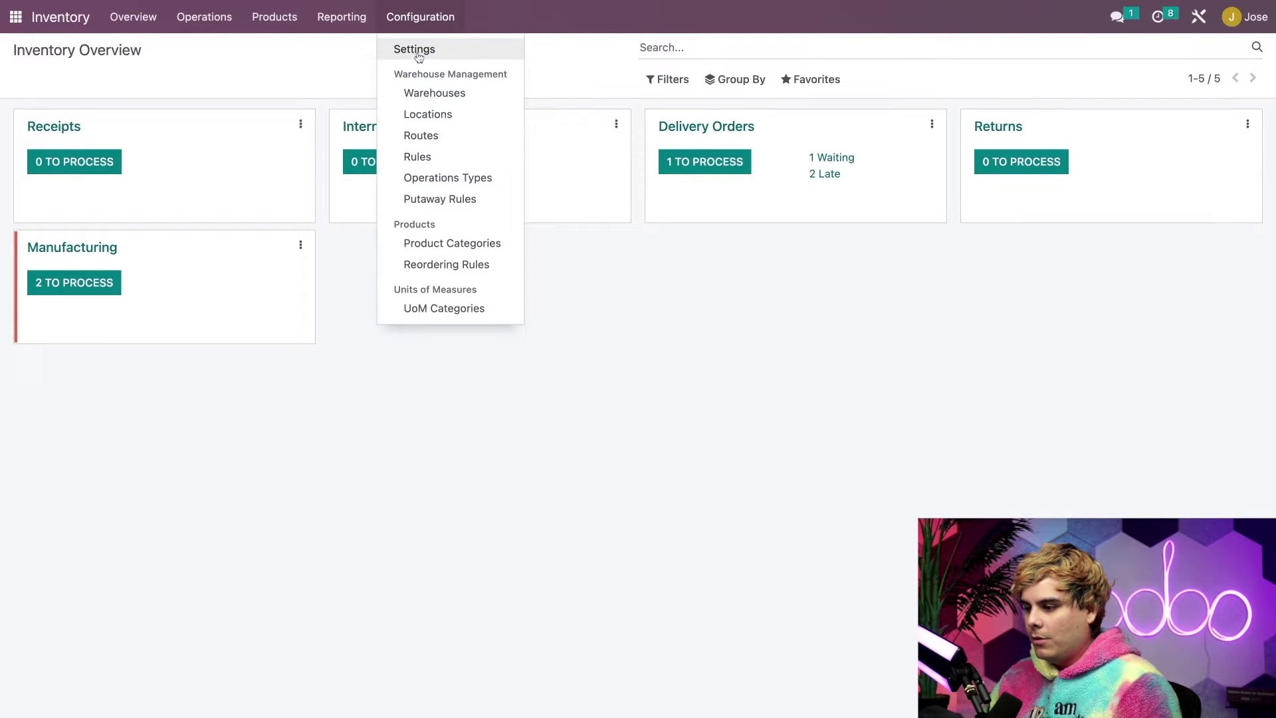
left_click(412, 49)
scroll(516, 332, "down", 15)
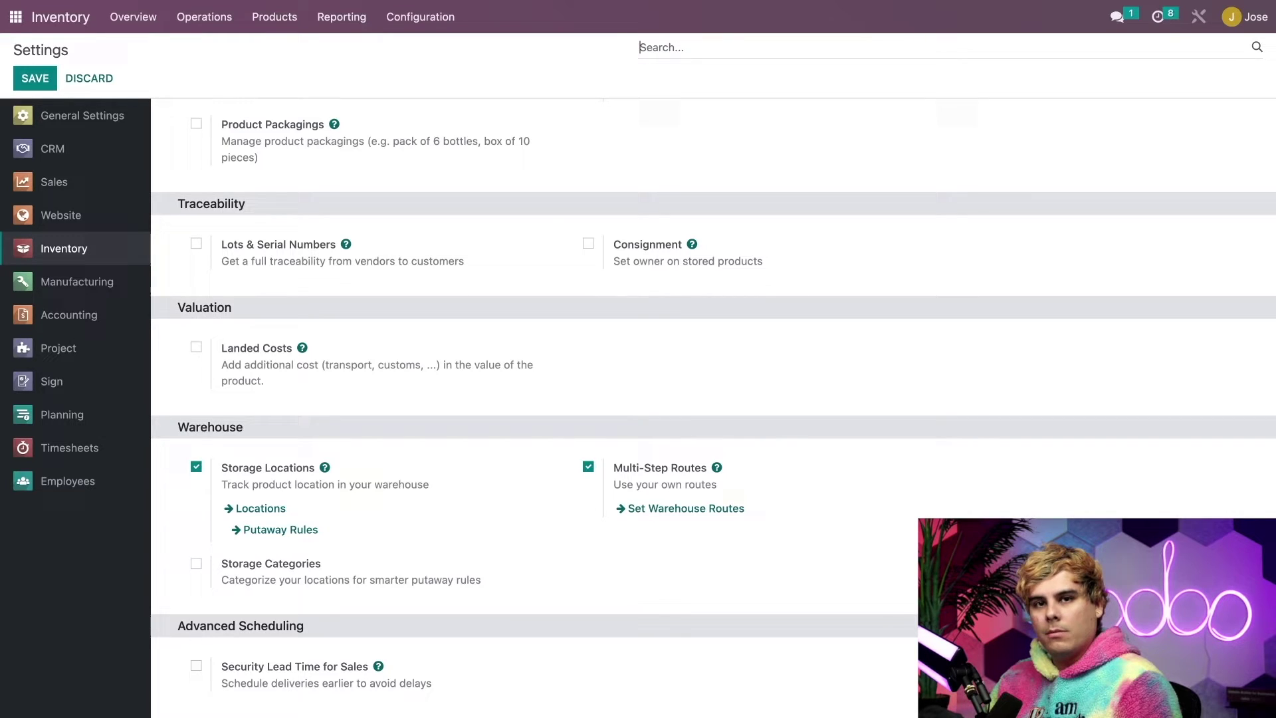
left_click(435, 20)
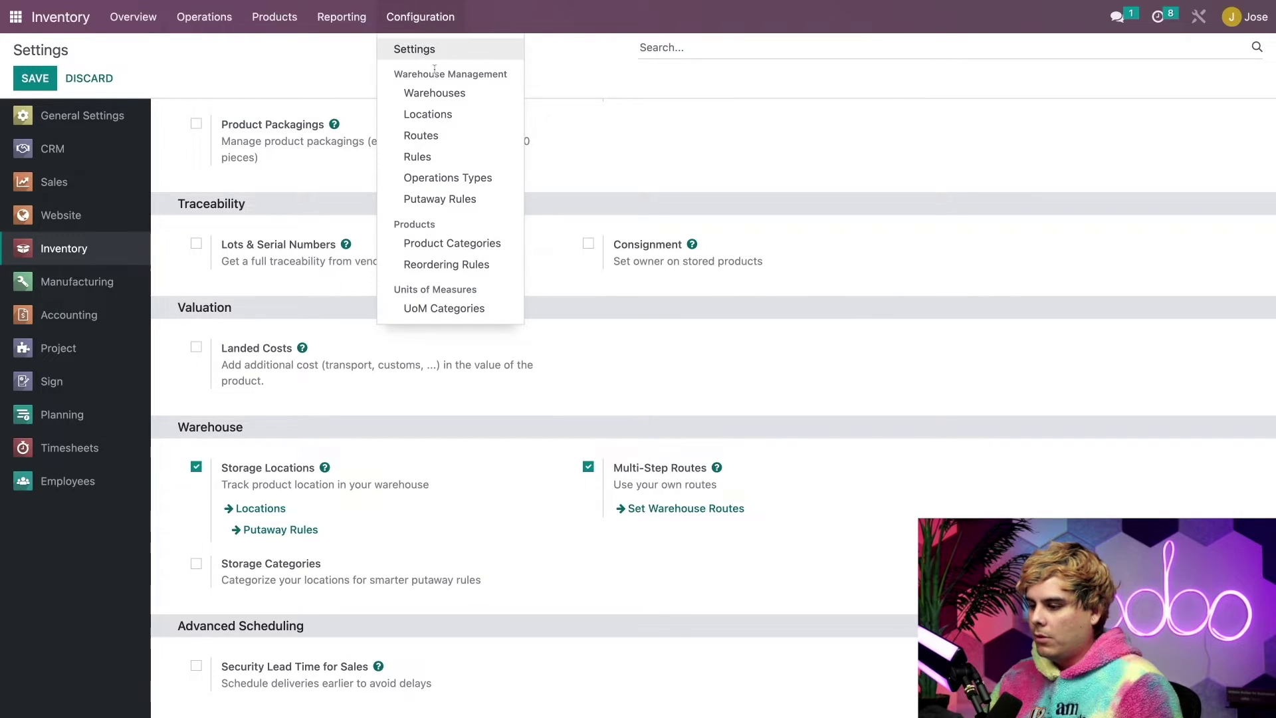
left_click(431, 131)
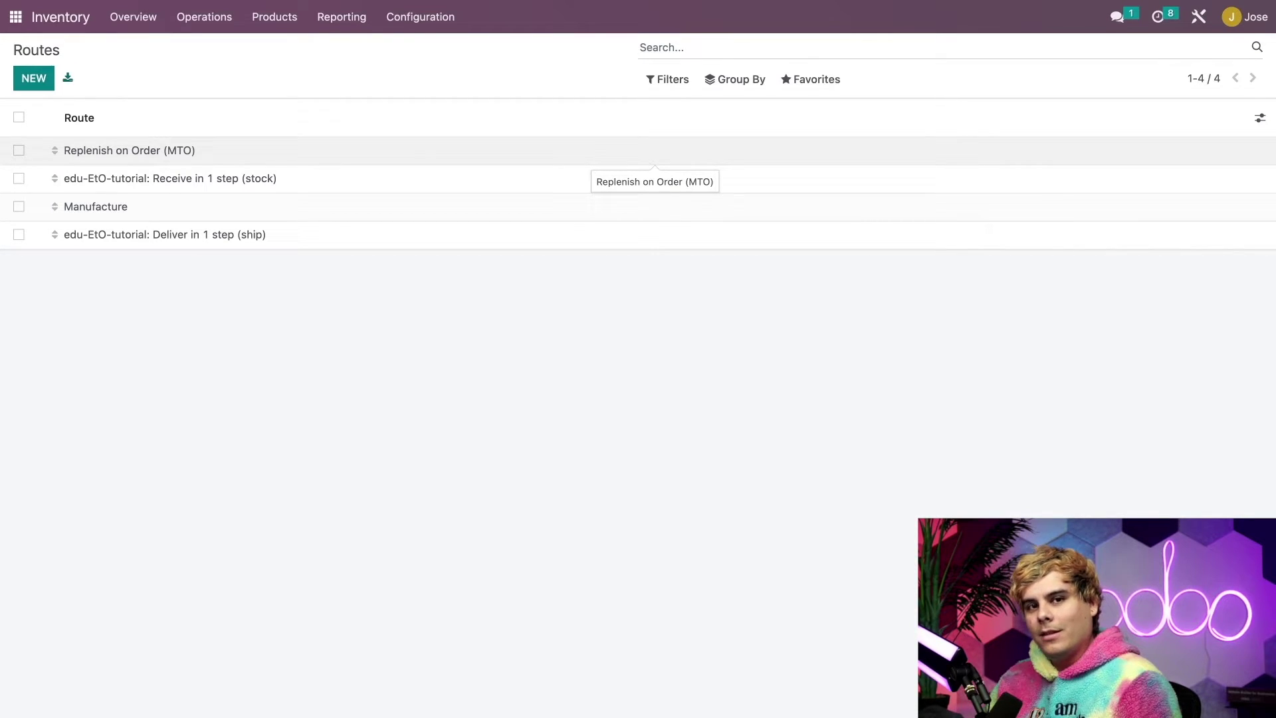
Step: Unarchive the My Company: Cross-Dock route from the archived routes and return to active routes
left_click(670, 79)
left_click(671, 107)
left_click(355, 78)
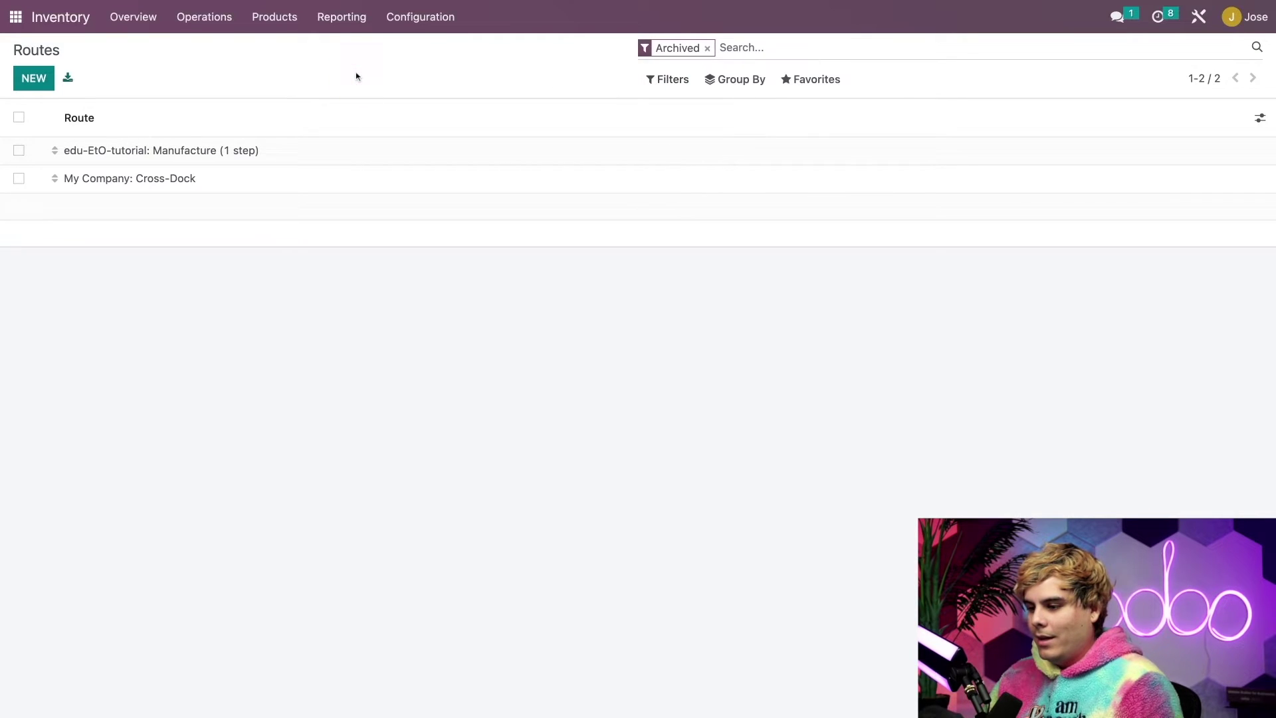
left_click(18, 178)
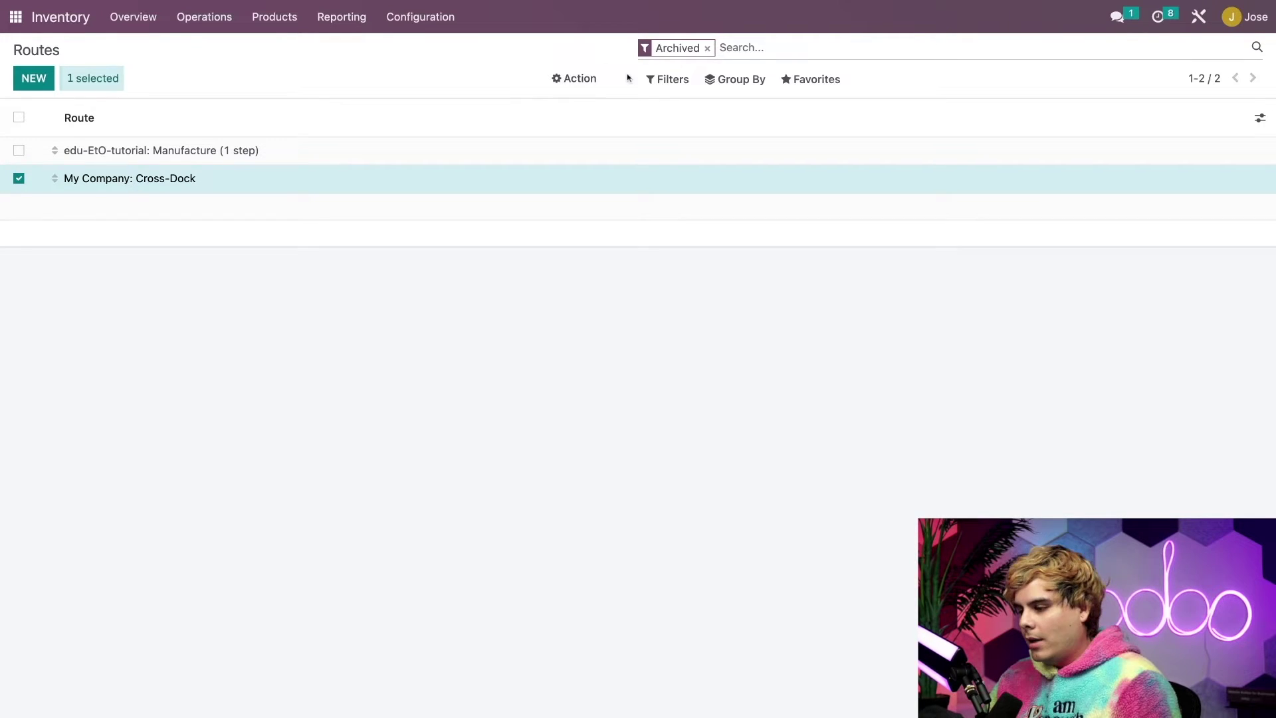
left_click(594, 79)
left_click(582, 150)
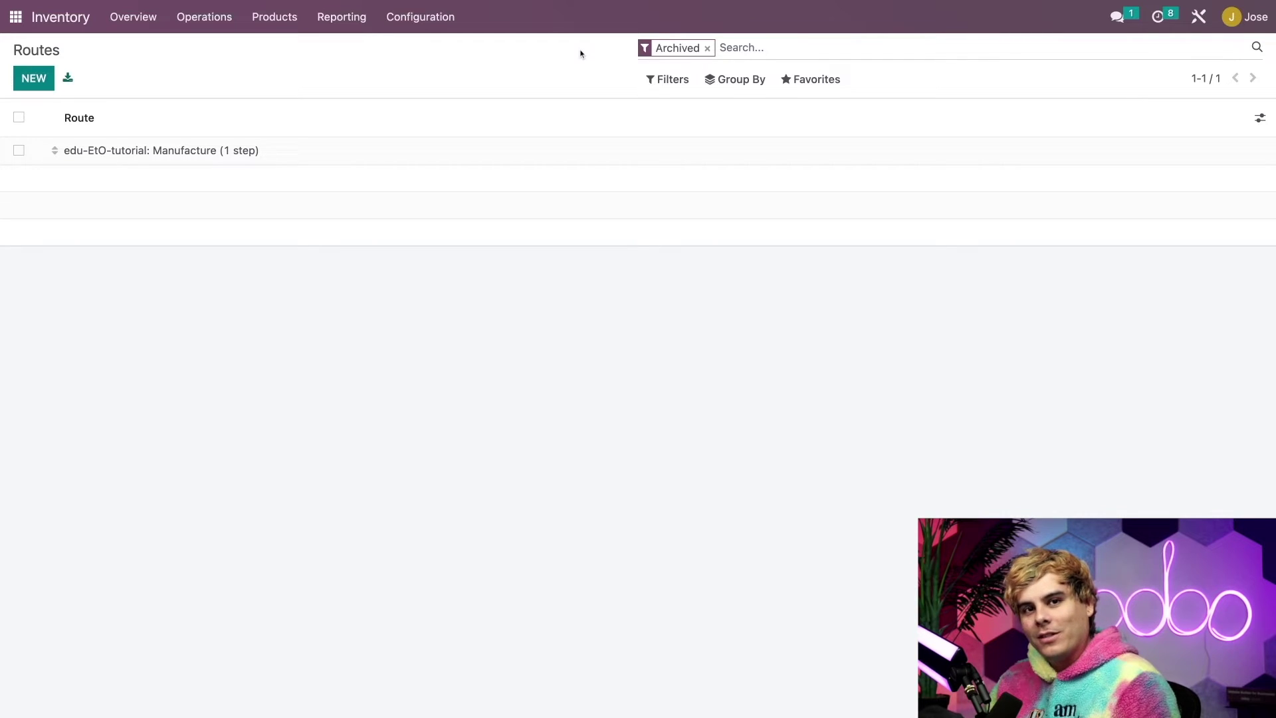
left_click(707, 48)
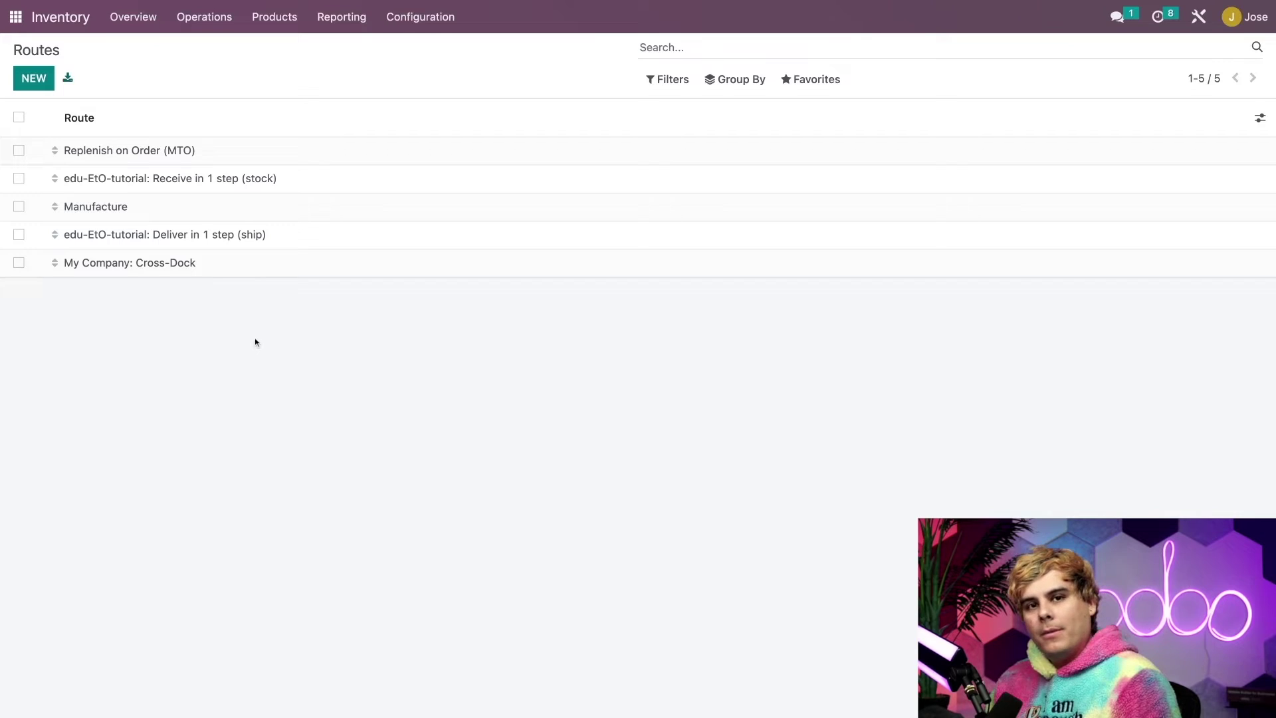
Step: Review the Engineer to Order project's Waiting, Design and Review task stages, then return home
left_click(16, 16)
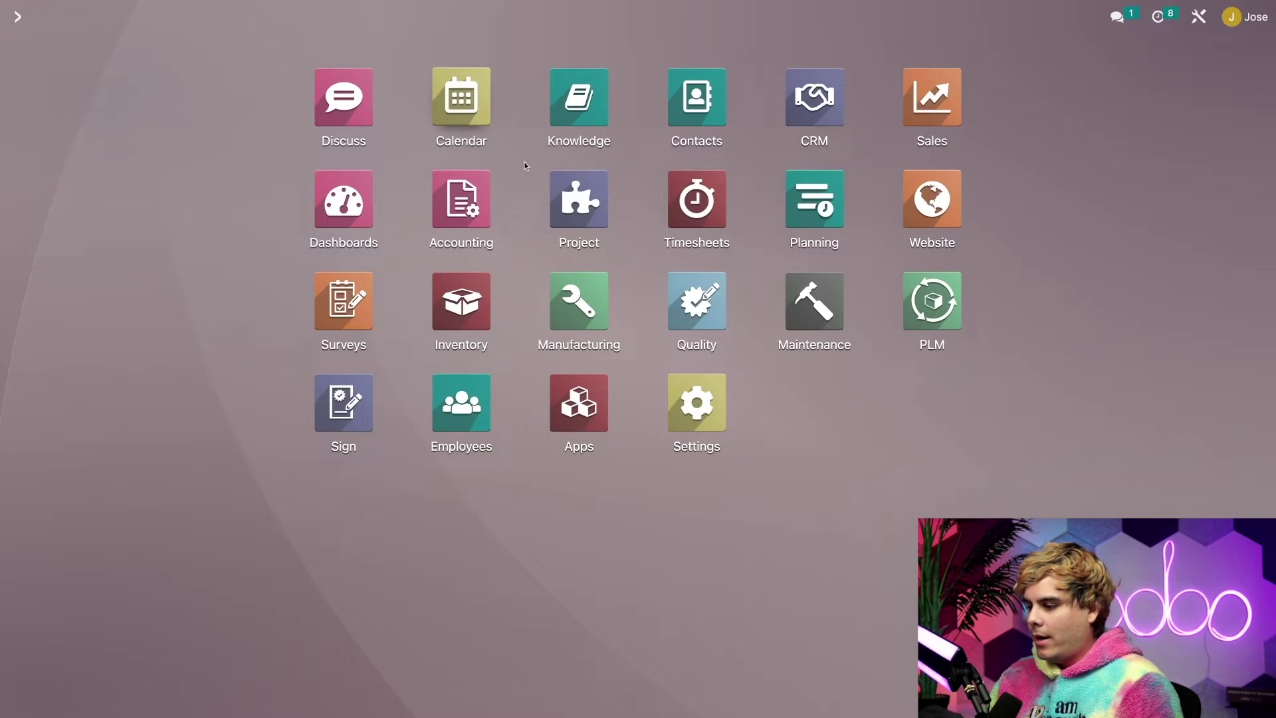
left_click(565, 189)
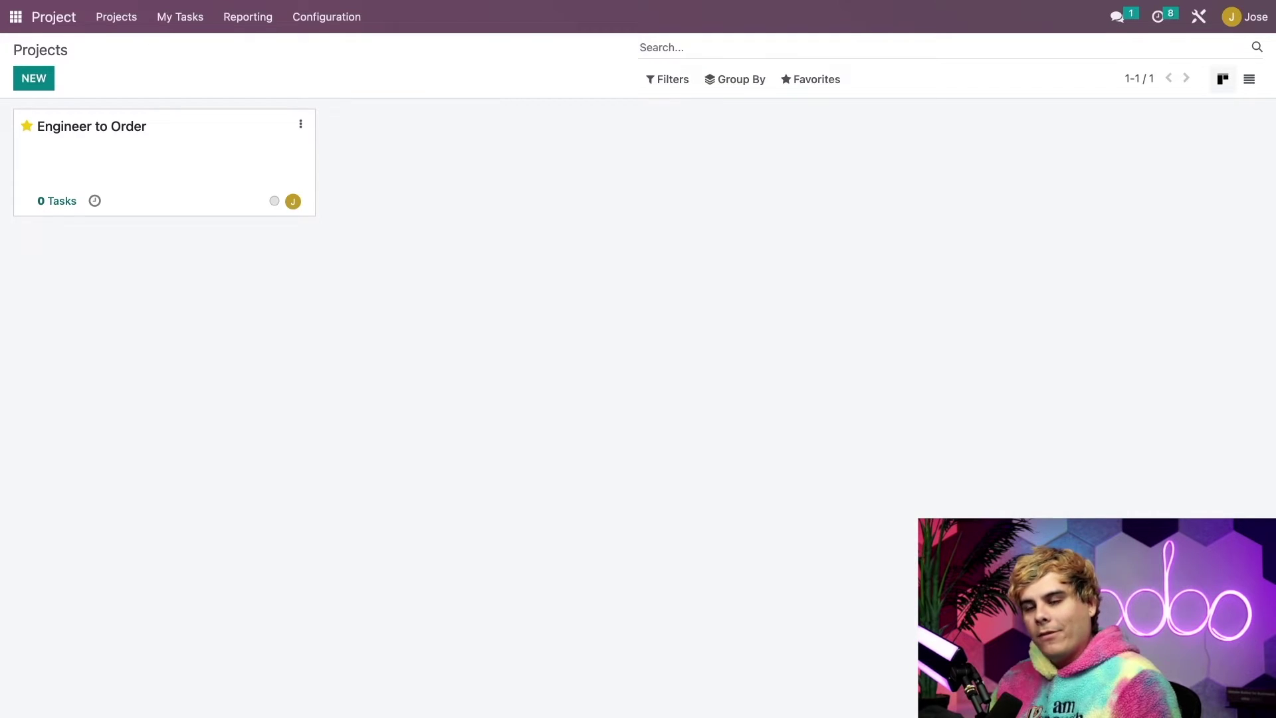
left_click(198, 152)
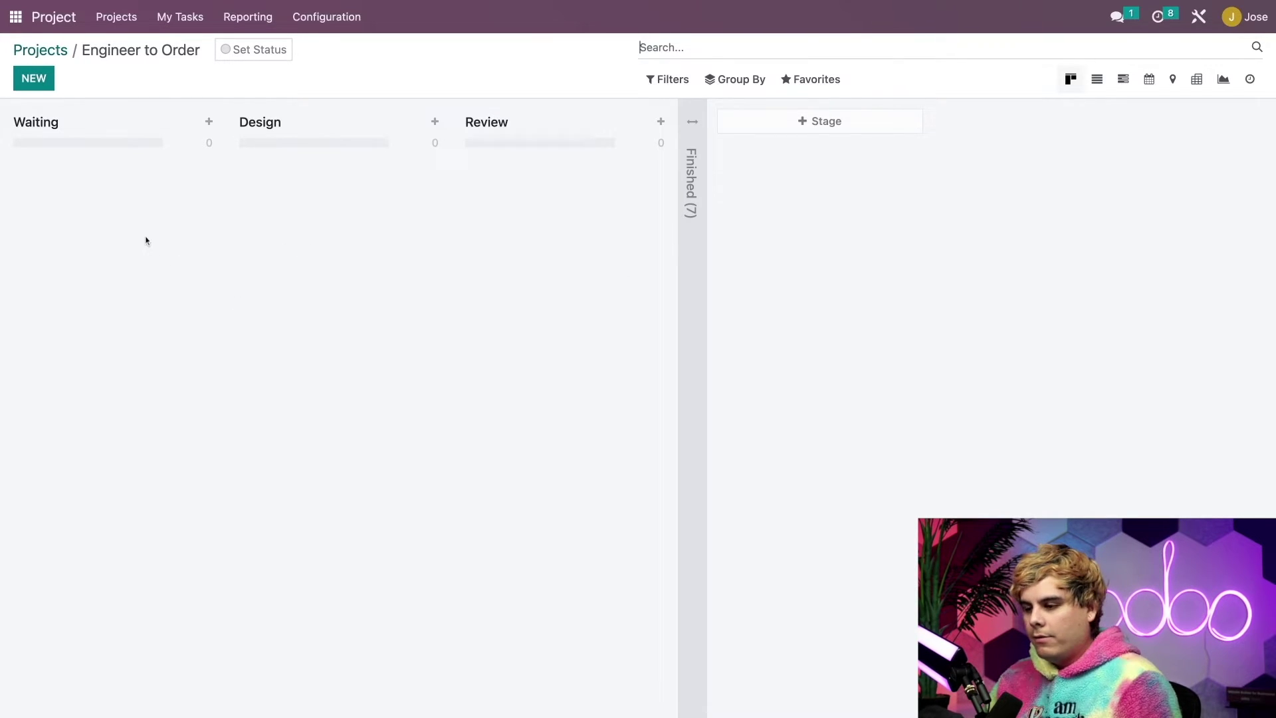
left_click(15, 16)
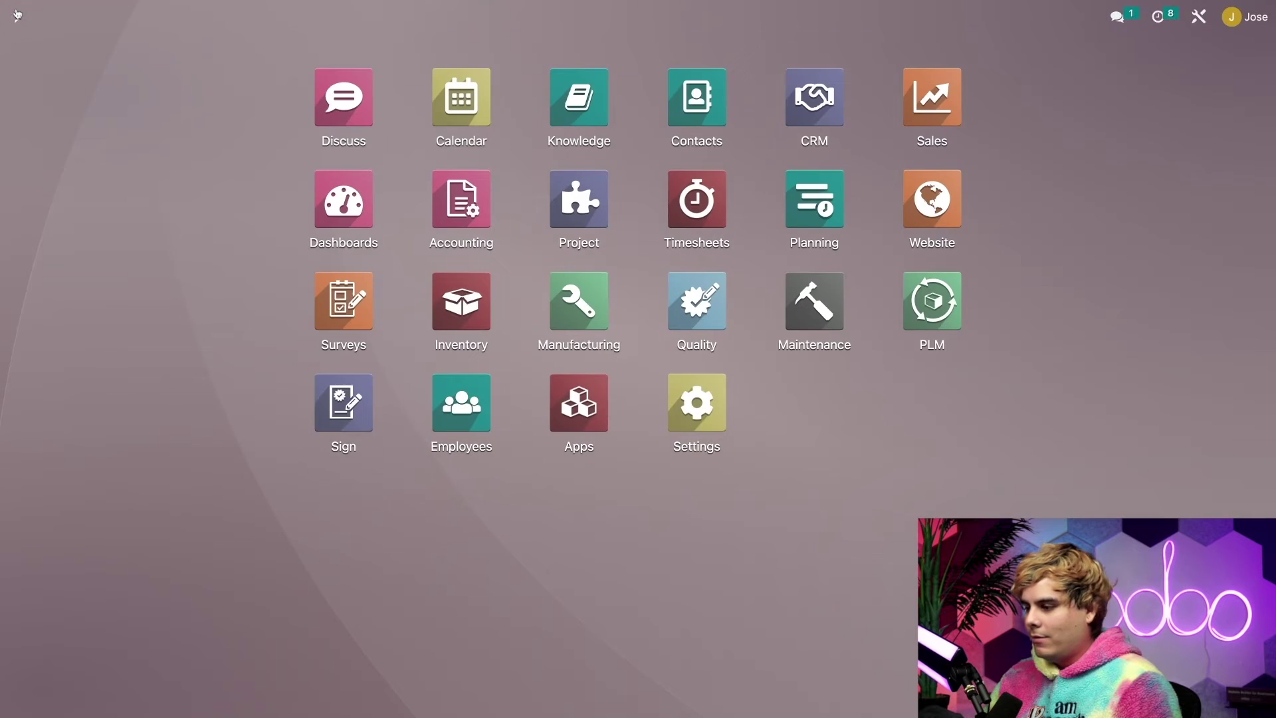
Step: Inspect the EtO Service product's settings in Sales Products, then return to the product catalogue
left_click(932, 110)
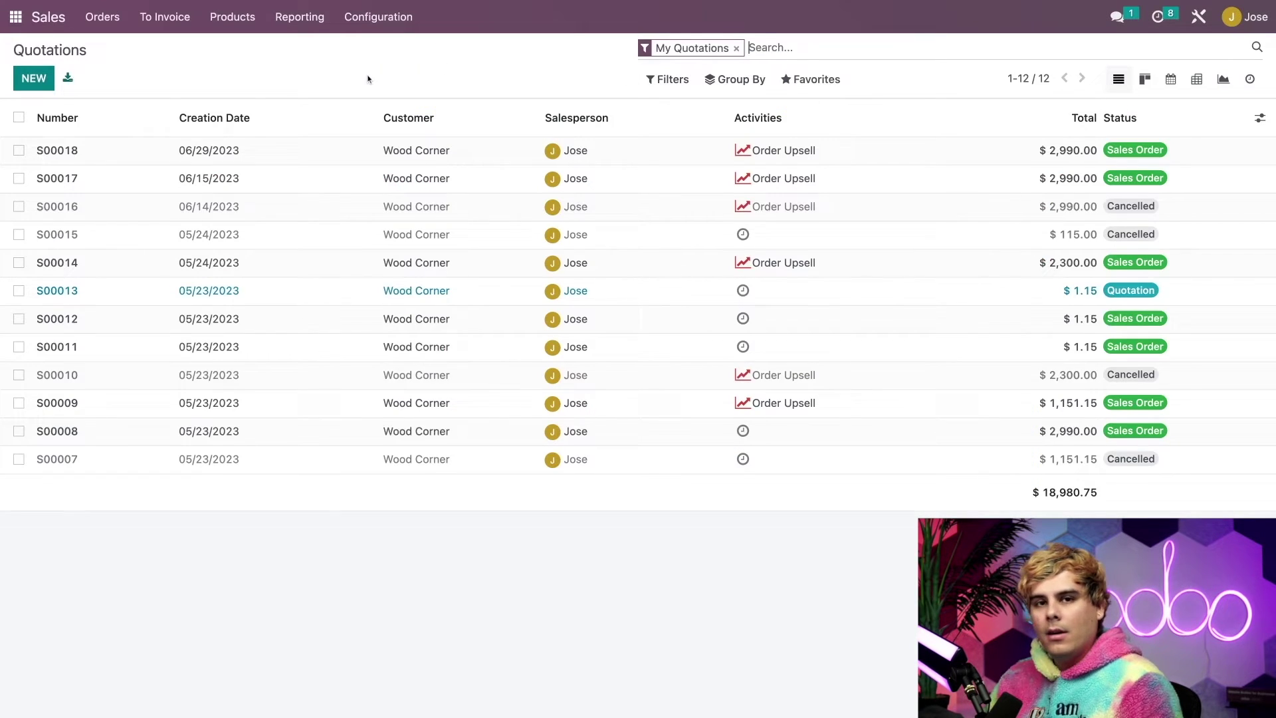
left_click(240, 19)
left_click(236, 49)
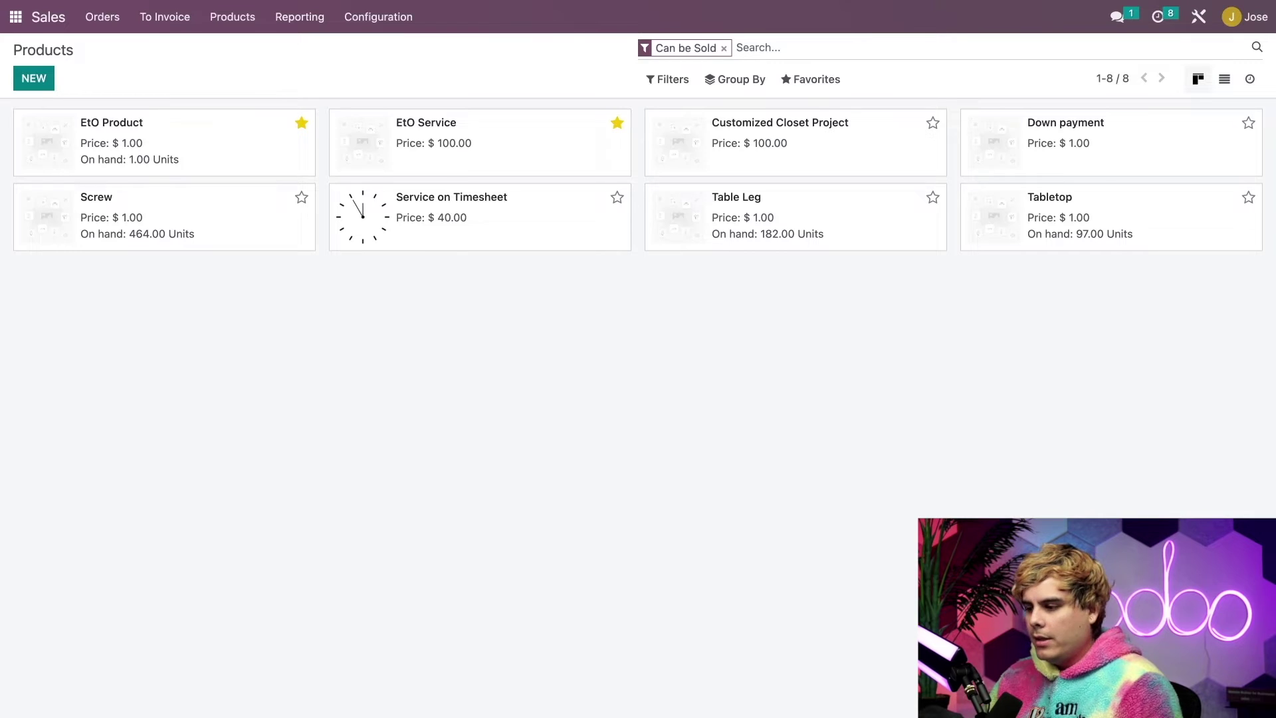
left_click(425, 143)
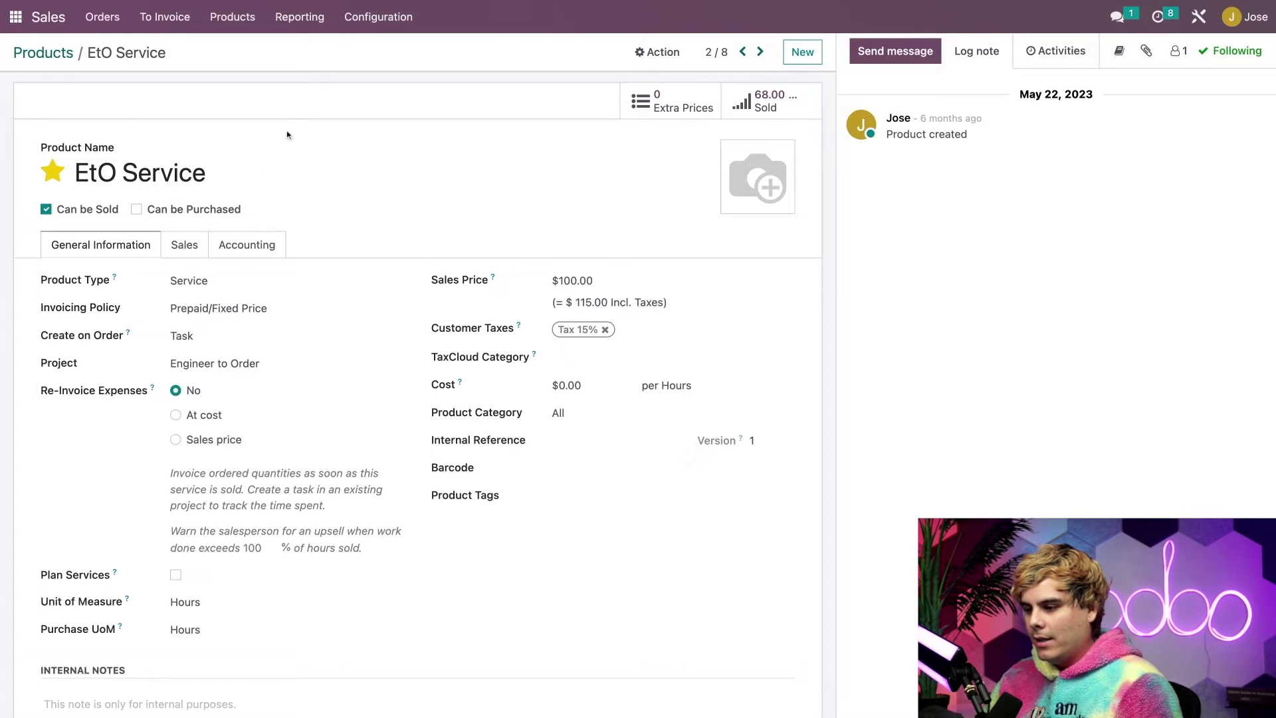
left_click(62, 57)
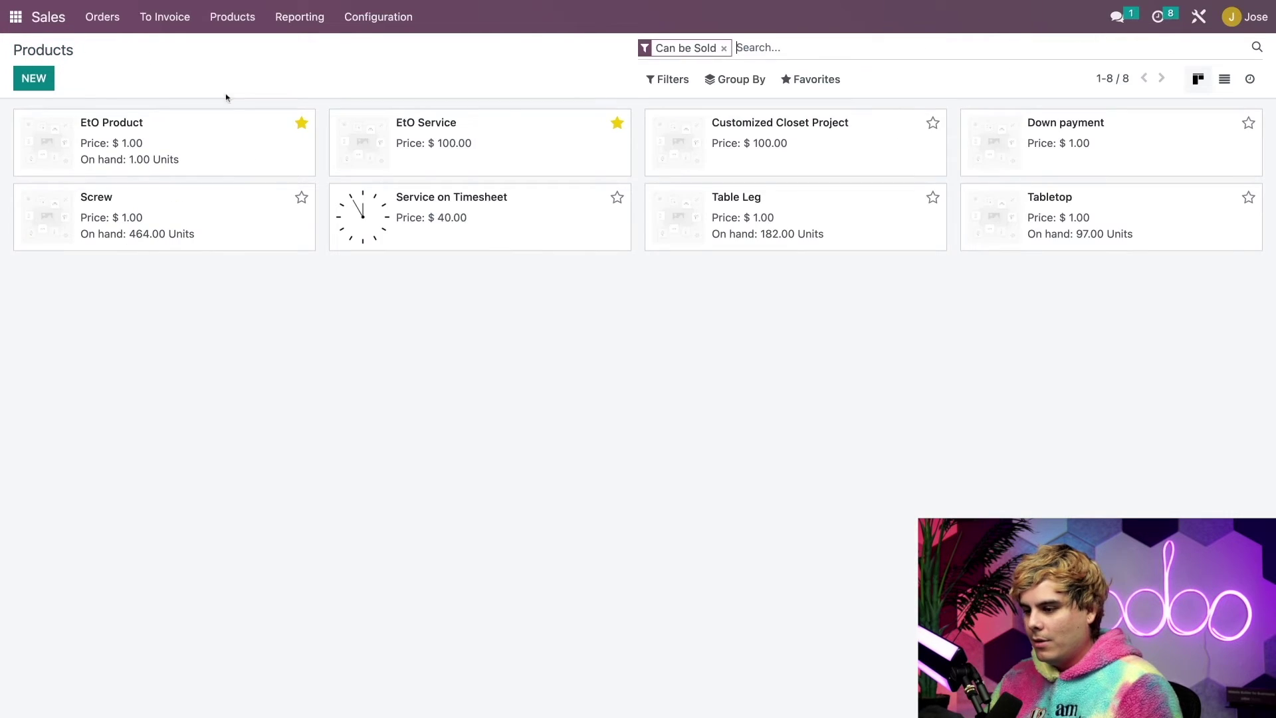
Step: Verify EtO Product's MTO and Manufacture routes on its Inventory tab, then list its BoMs
left_click(202, 150)
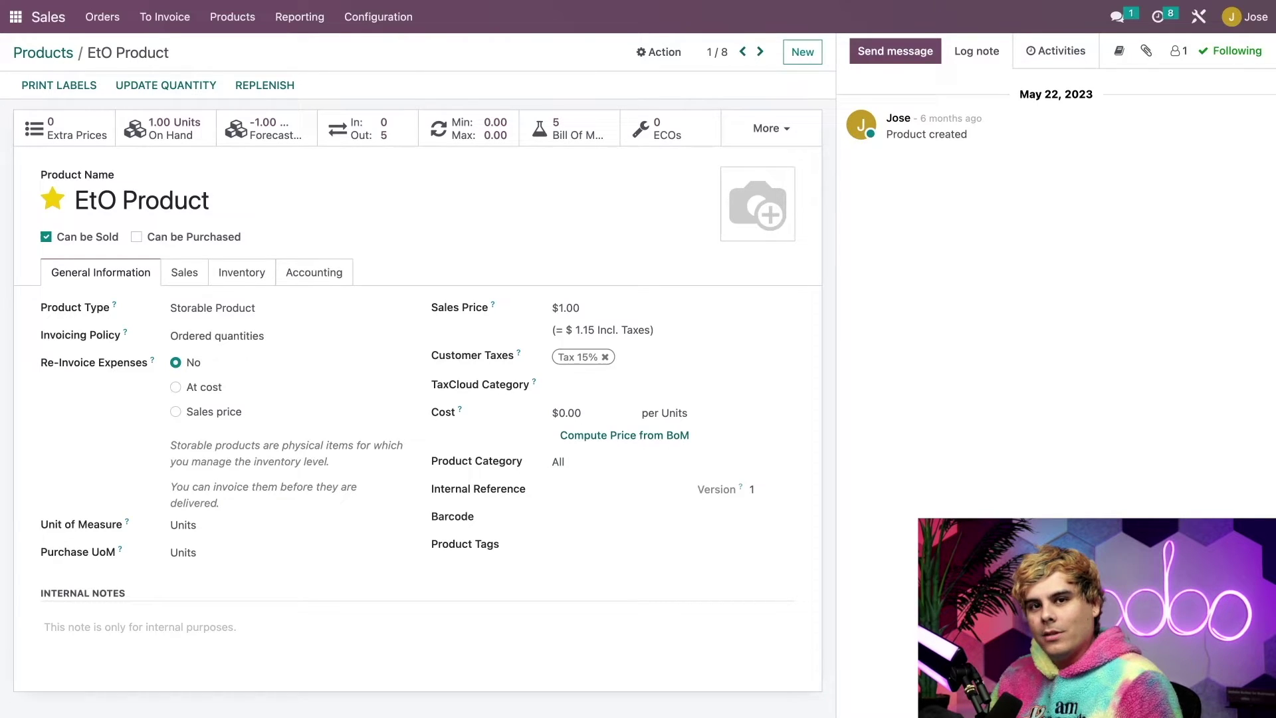
left_click(236, 277)
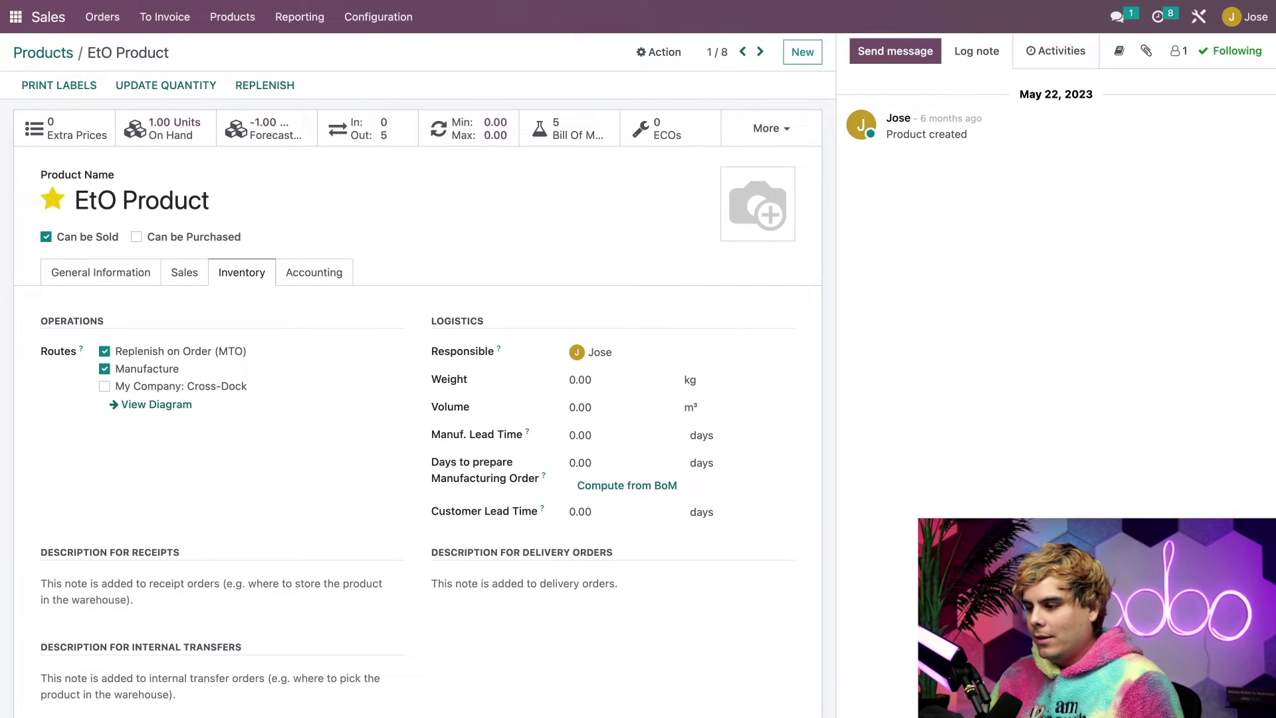
left_click(570, 139)
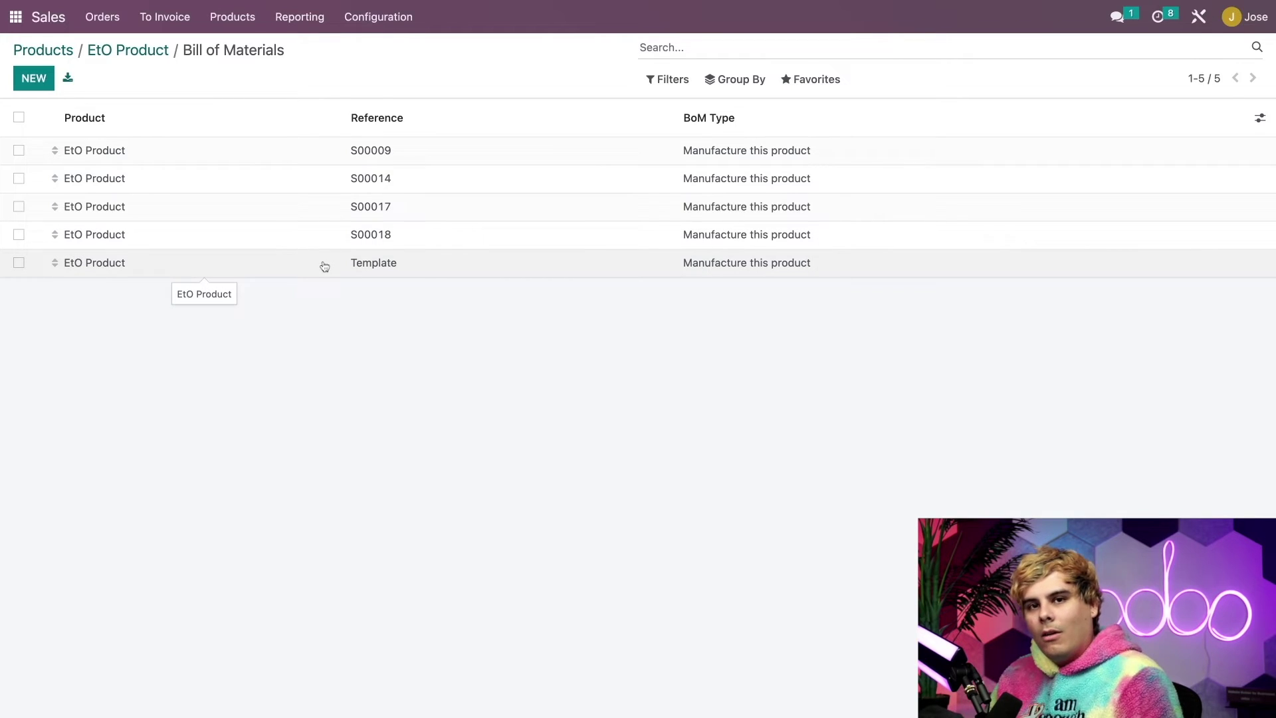
Step: Inspect the Template BoM's Operations and Components tabs and its Action menu without changes
left_click(271, 269)
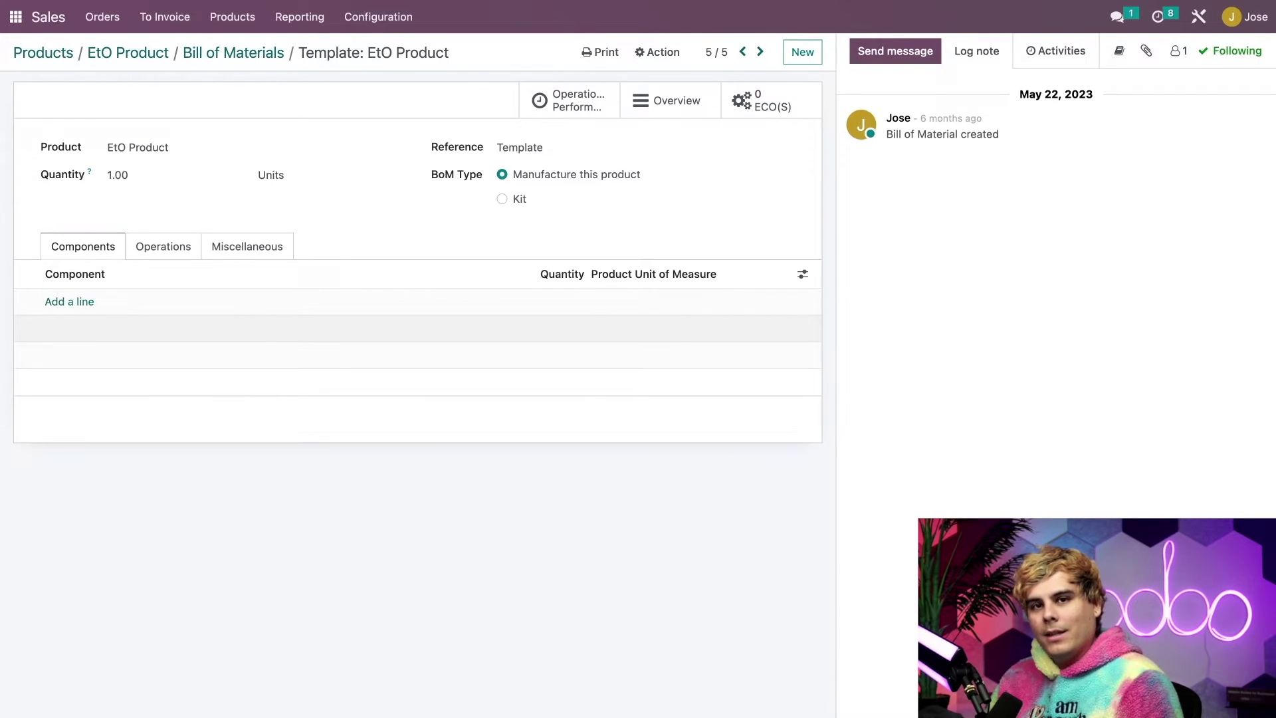
left_click(162, 251)
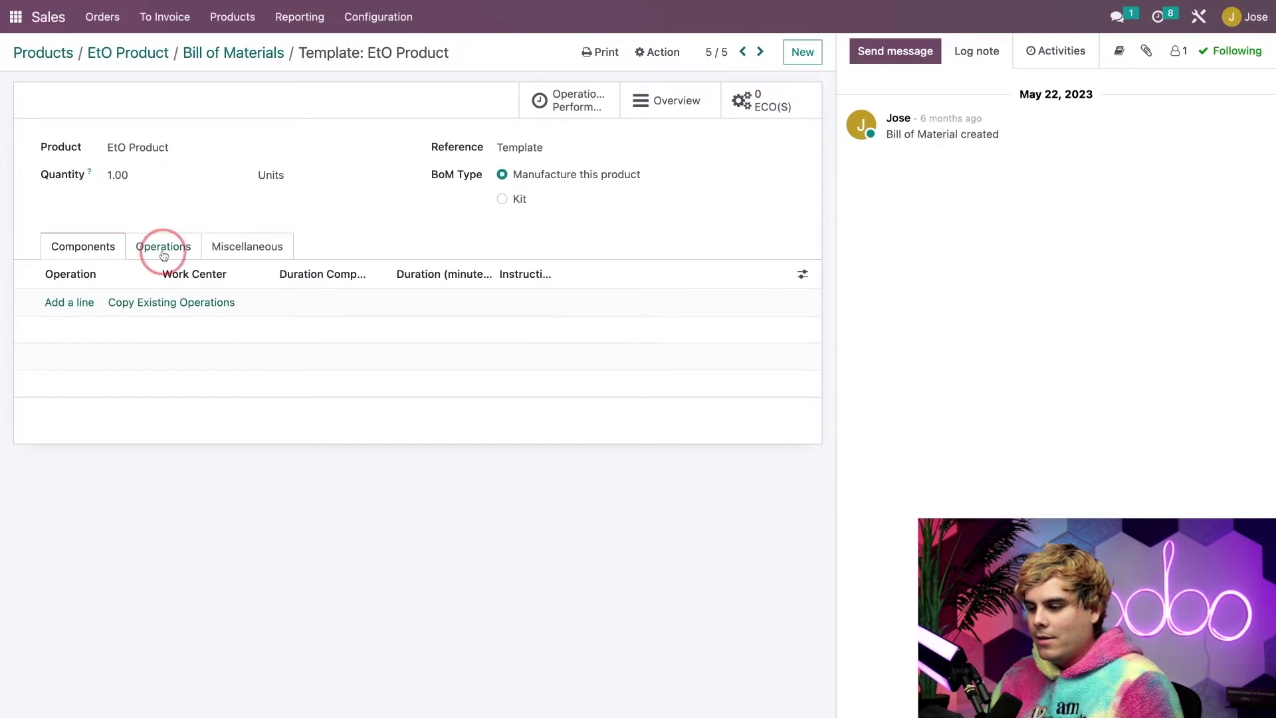
left_click(100, 248)
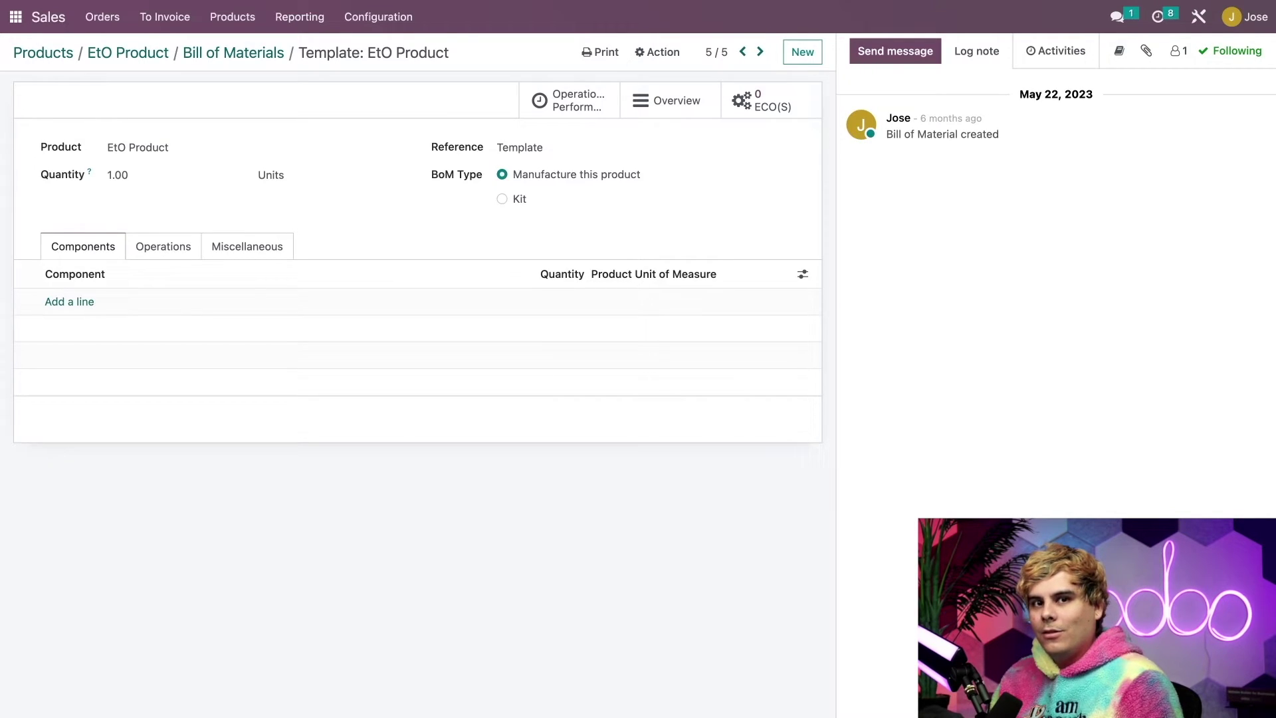
left_click(660, 57)
left_click(356, 245)
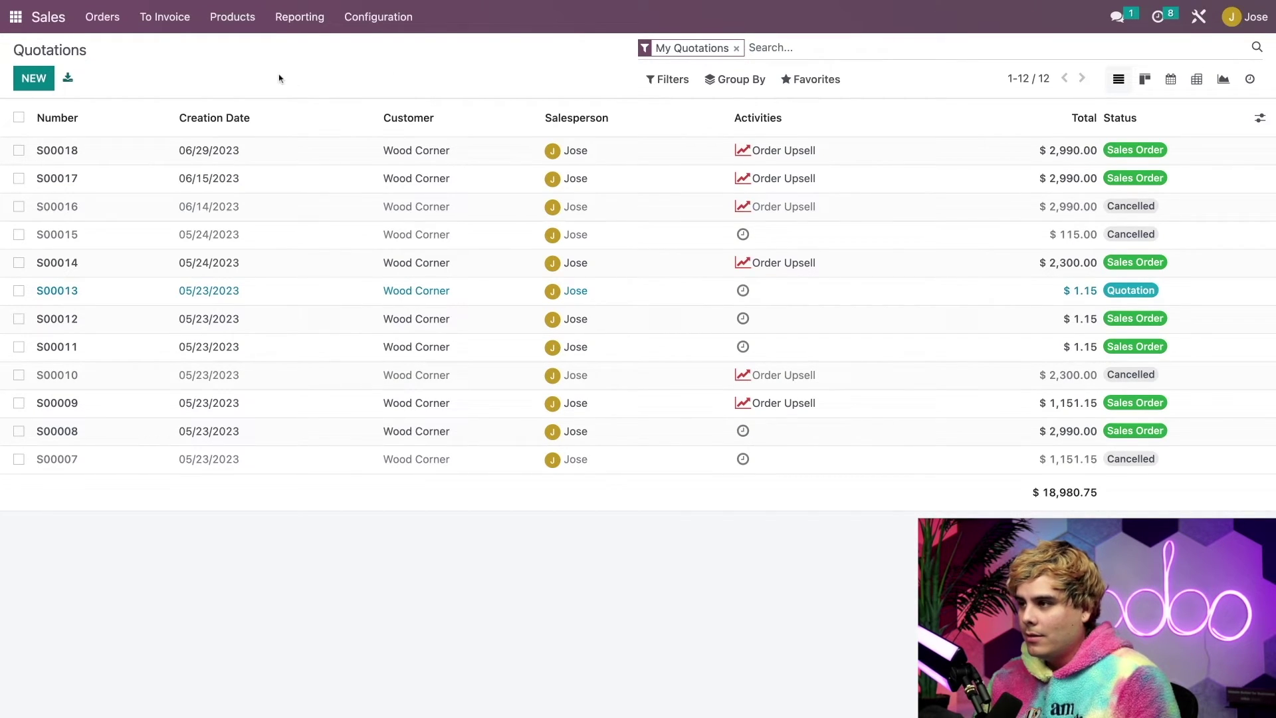
Step: Start a new quotation for Wood Corner with an EtO Product line
left_click(30, 78)
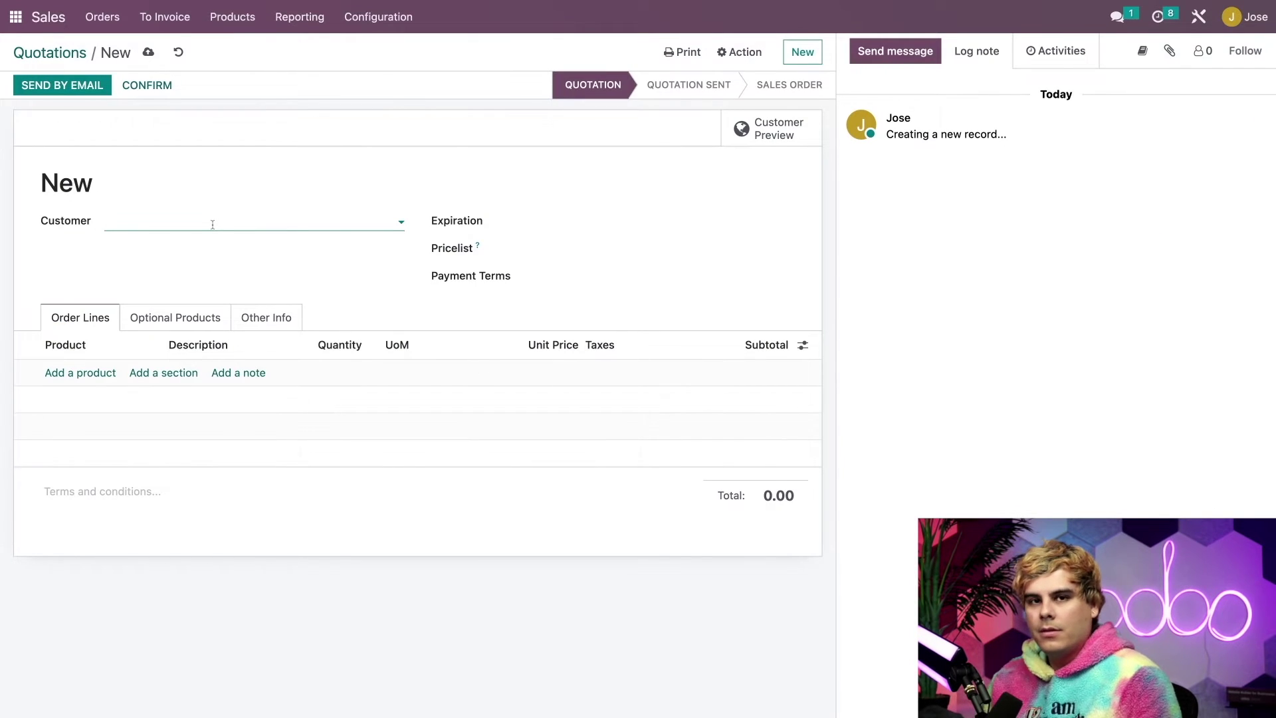
type("wood")
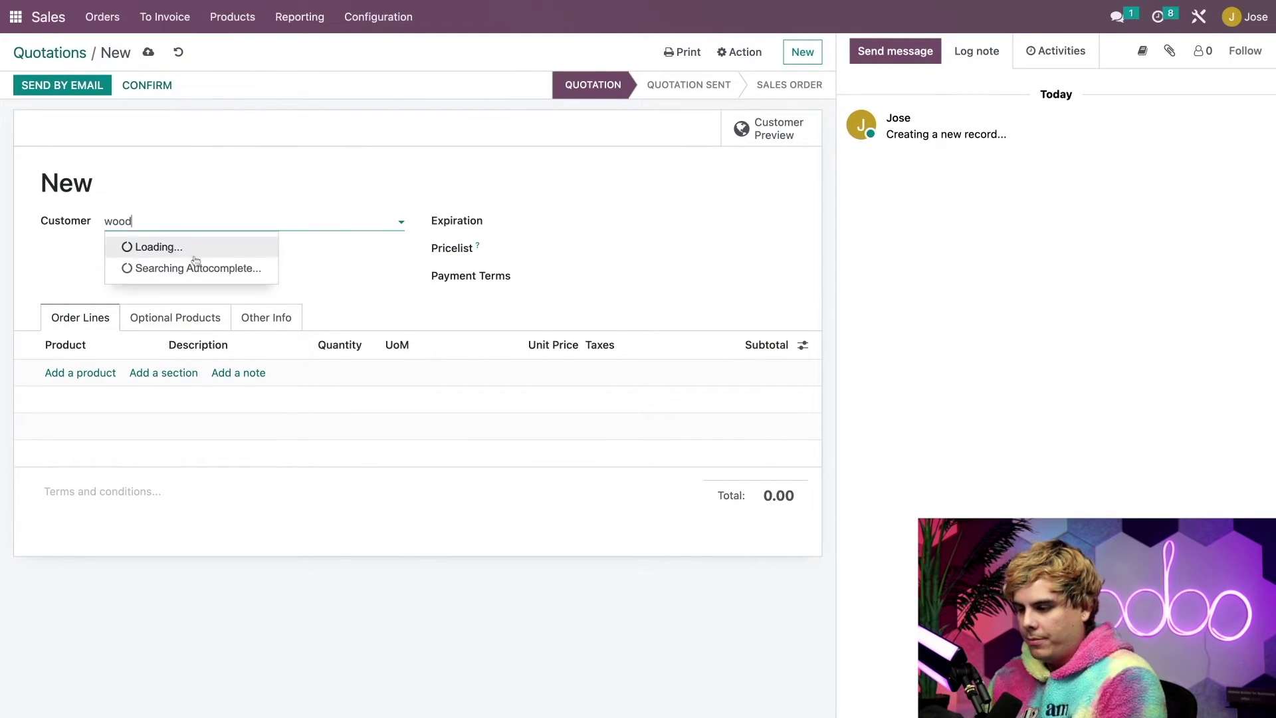
key("Return")
left_click(78, 373)
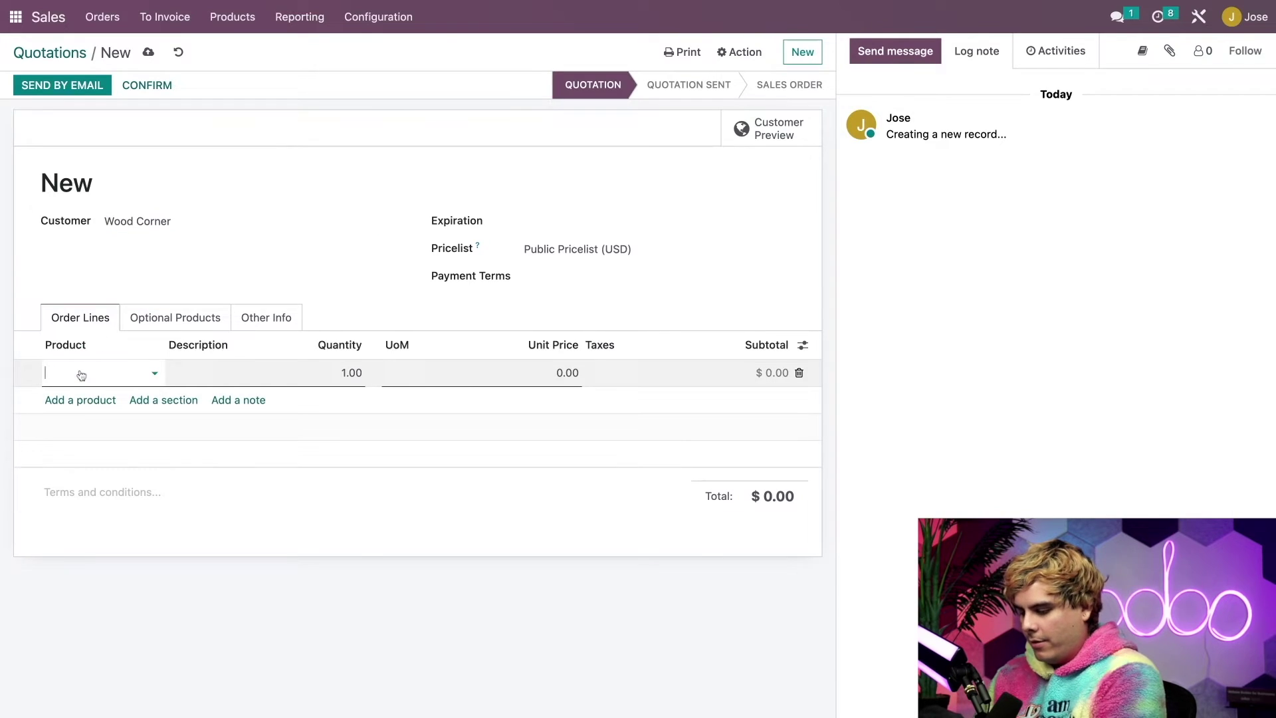
type("eto")
left_click(74, 397)
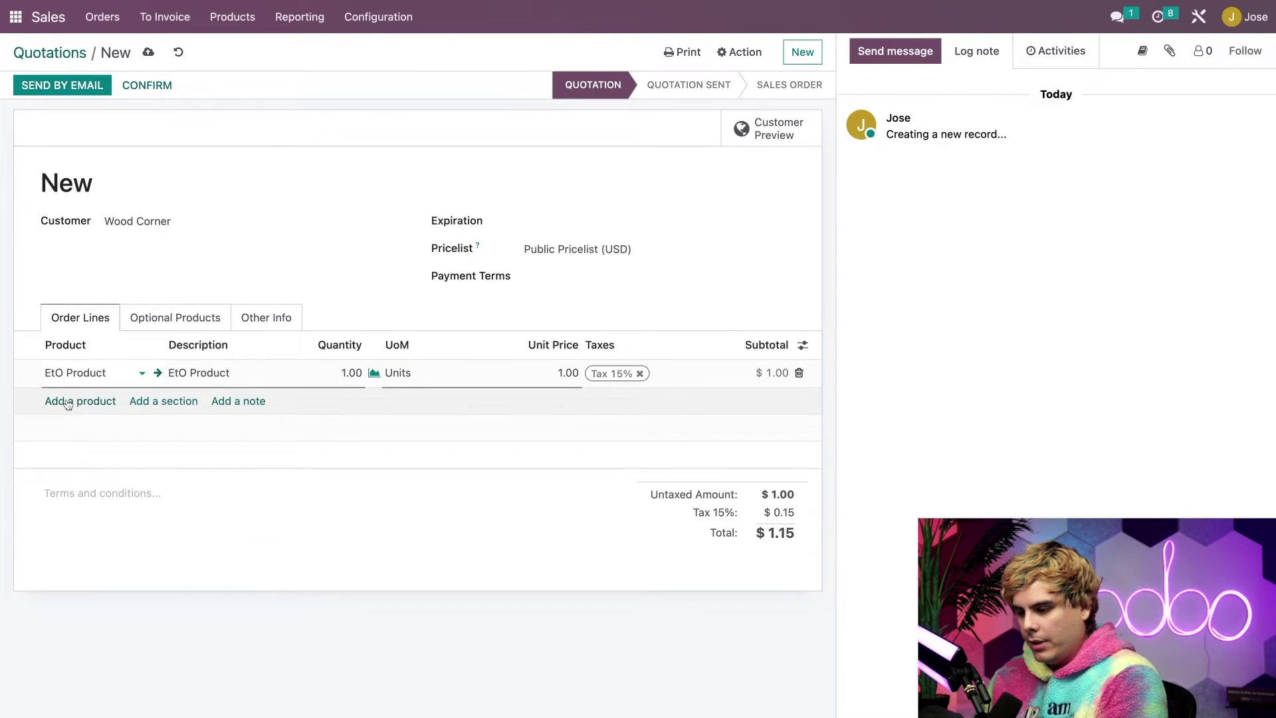
Step: Add an EtO Service line with a quantity of 10 hours
left_click(69, 399)
type("eto")
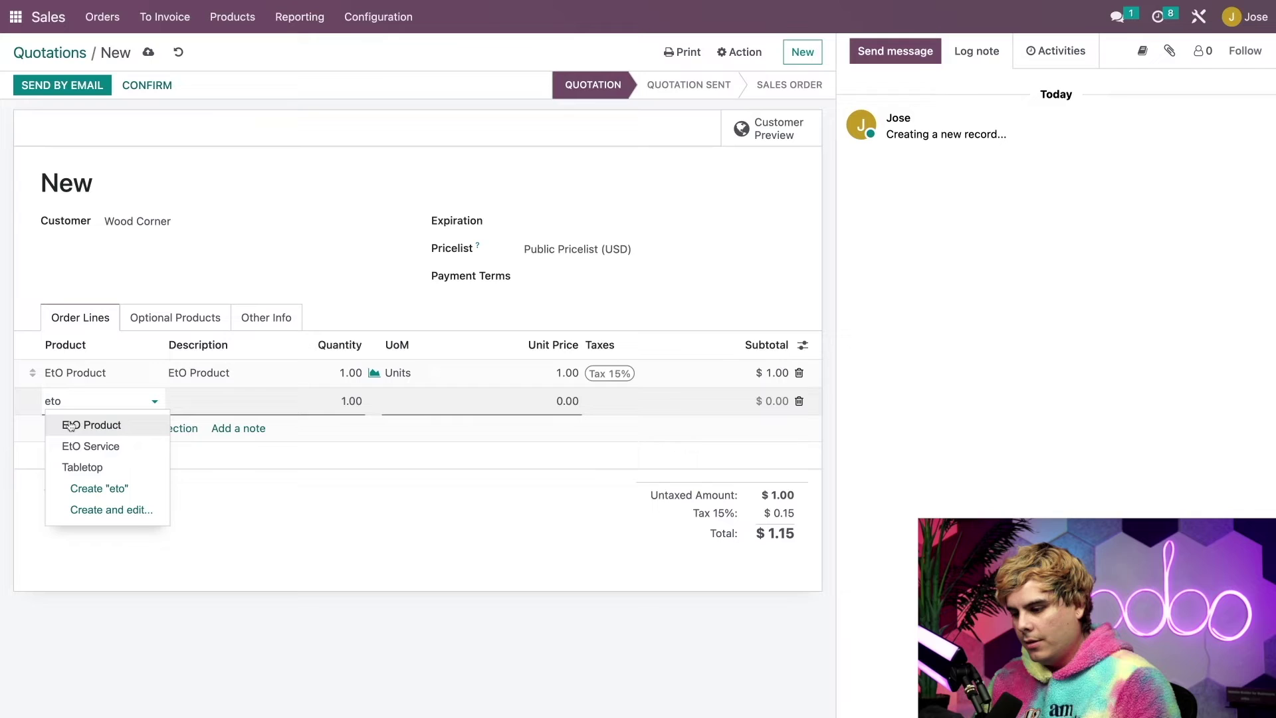
left_click(74, 444)
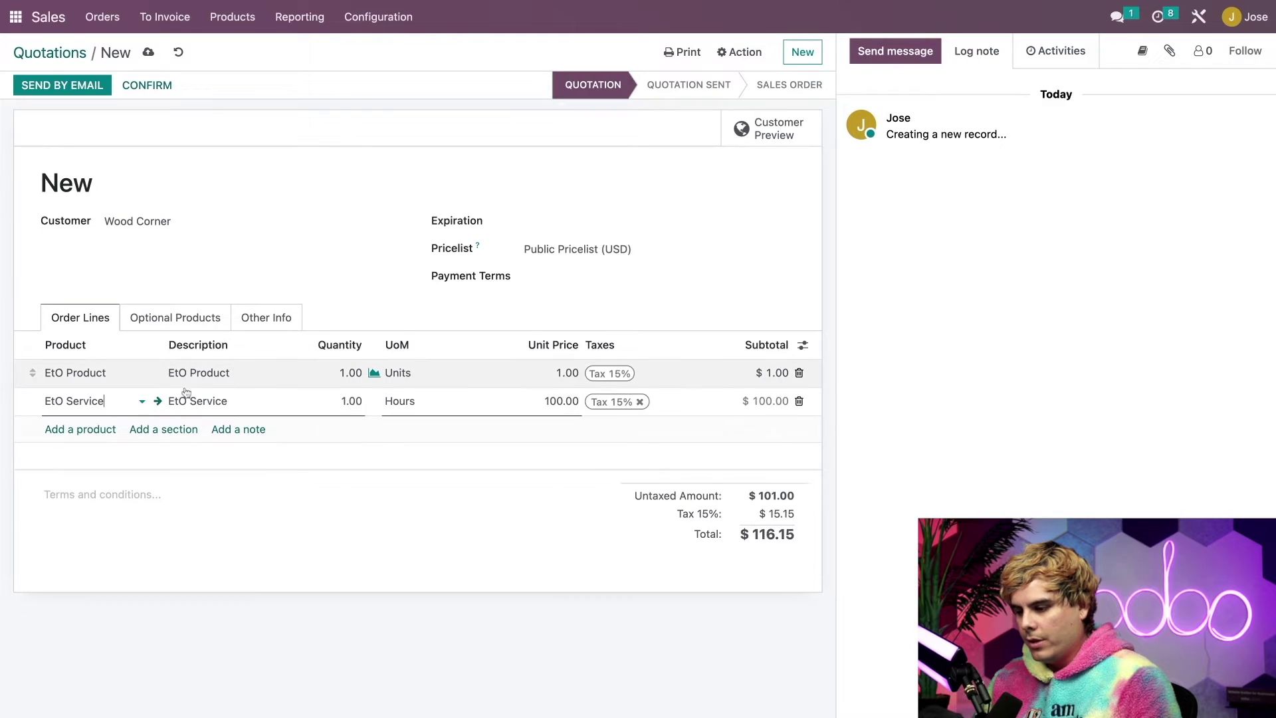
left_click(343, 399)
key("BackSpace")
key("BackSpace")
key("BackSpace")
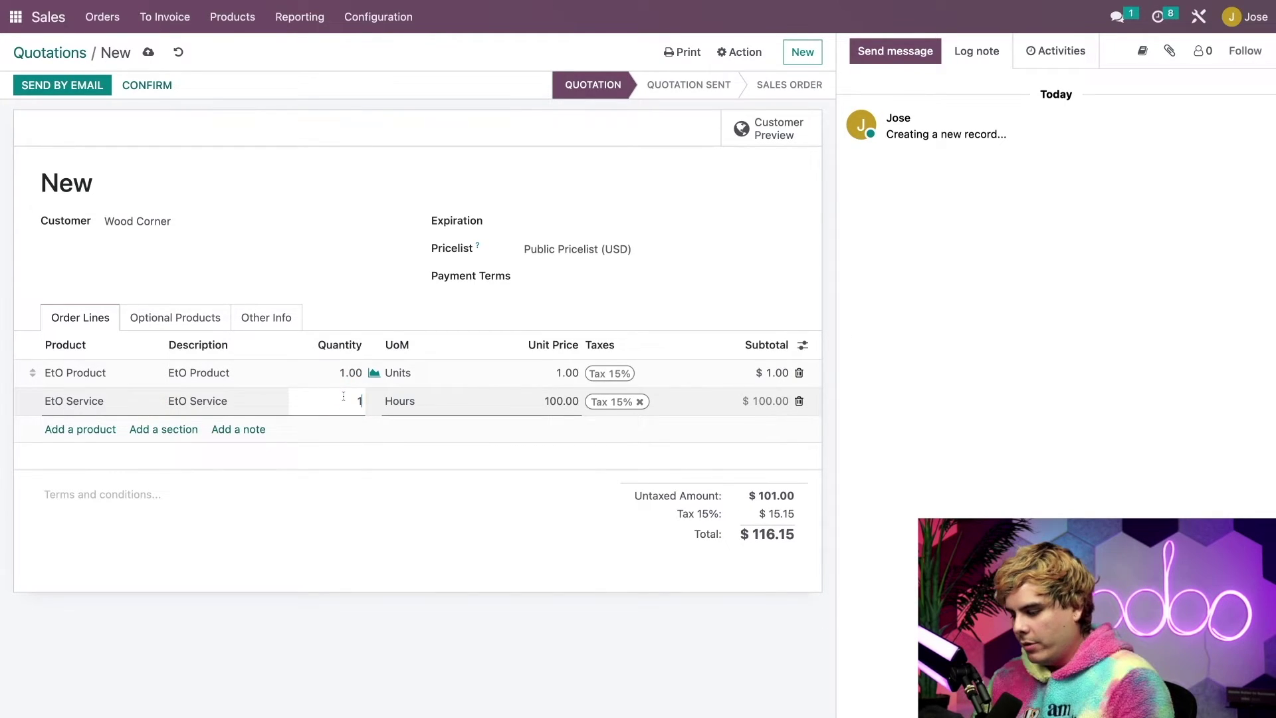
type("0")
left_click(399, 311)
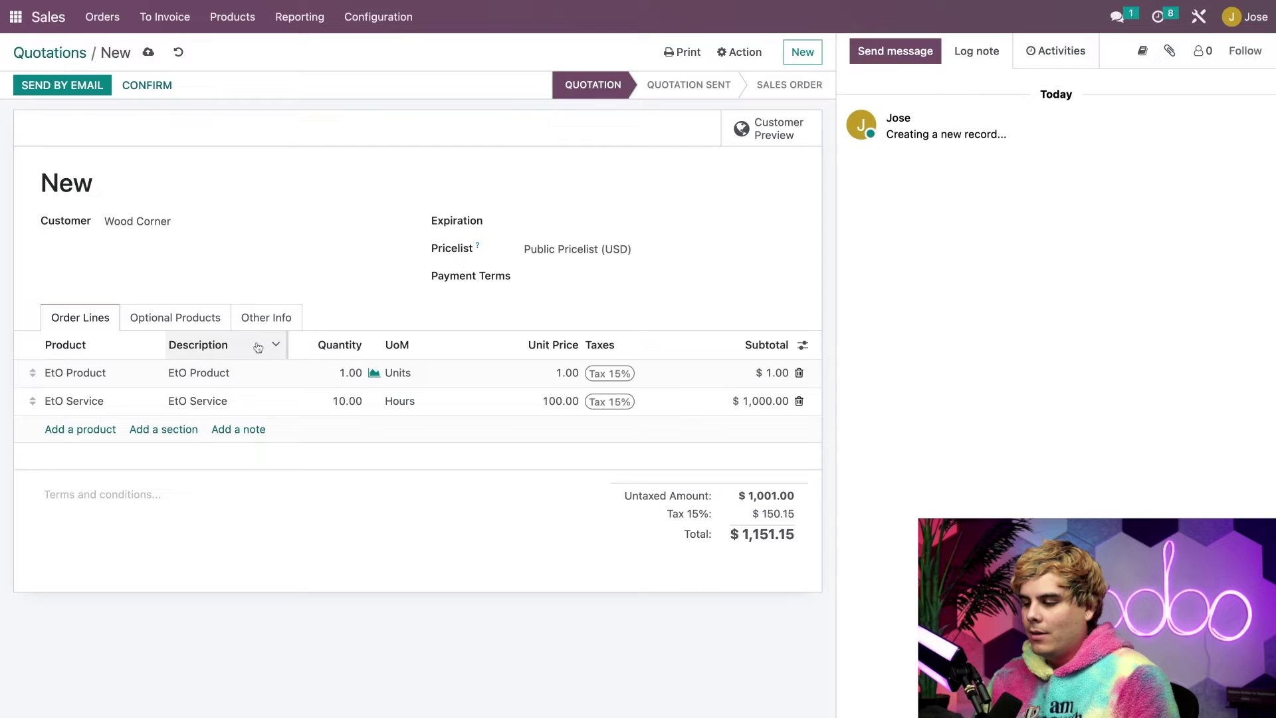
Step: Describe the EtO Product line as 'Dining Table' and confirm the quotation as a sales order
left_click(206, 375)
type("Dining Table")
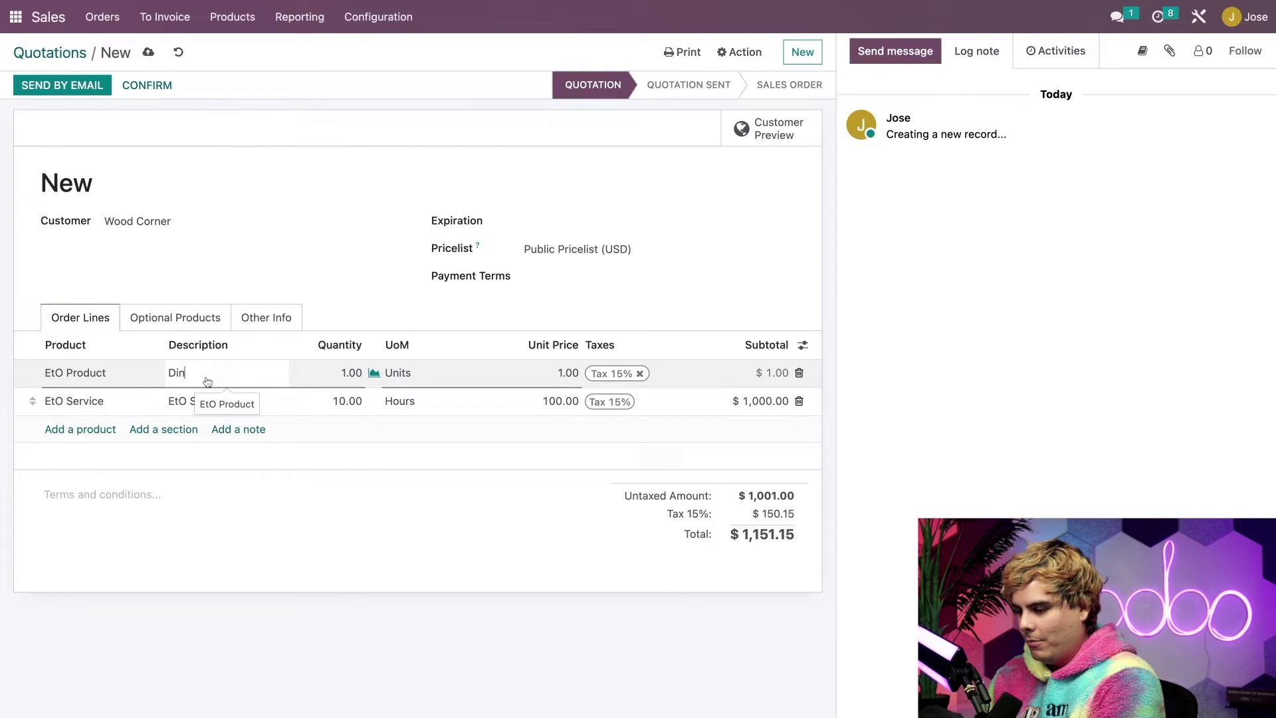
left_click(313, 319)
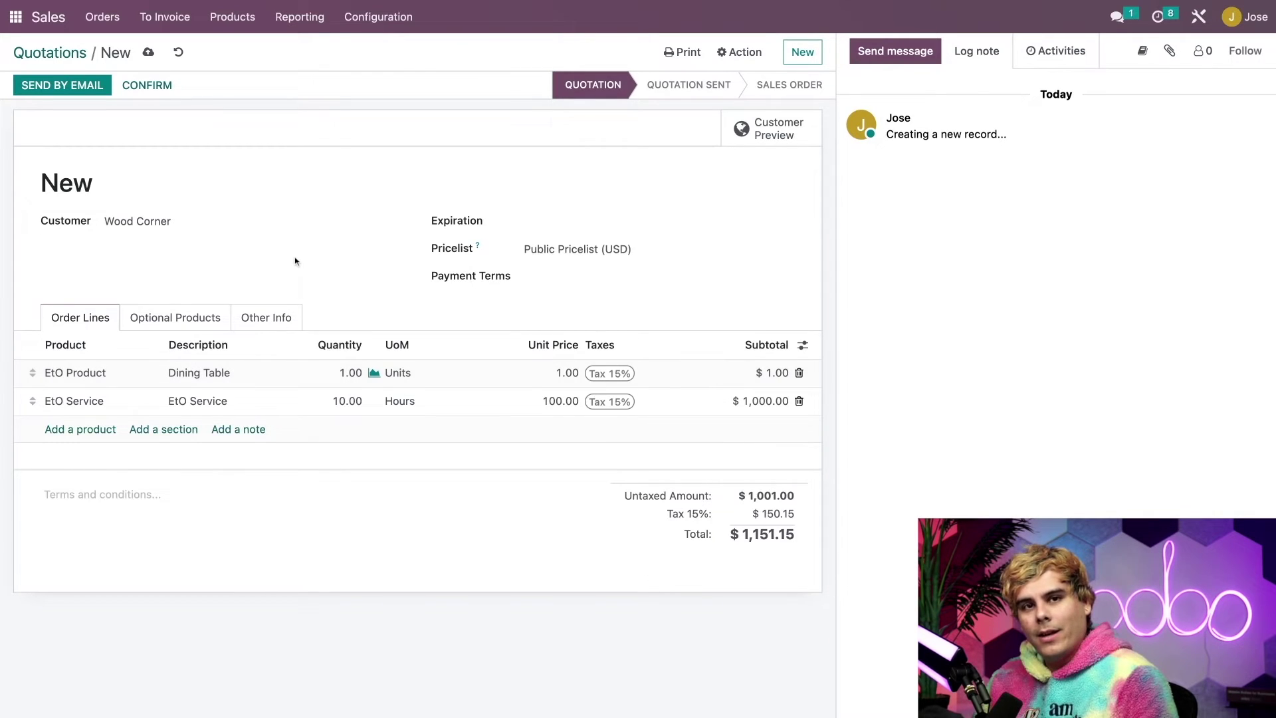
left_click(140, 86)
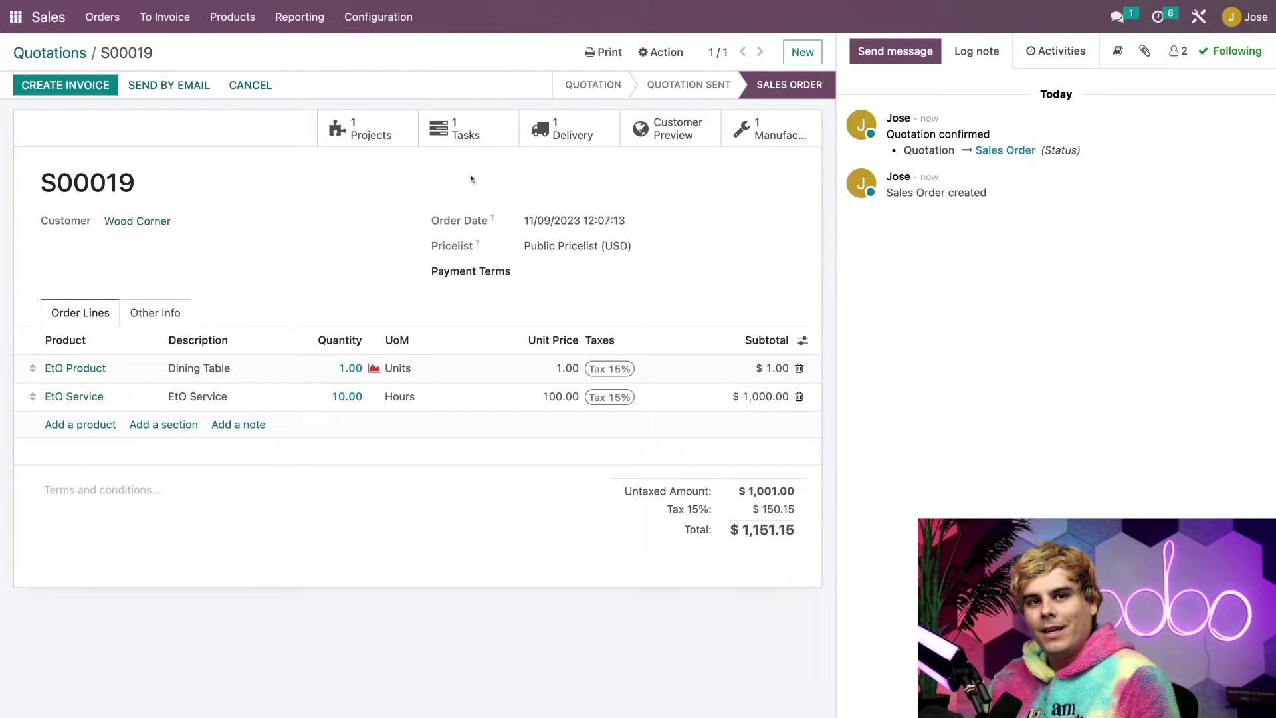
left_click(479, 141)
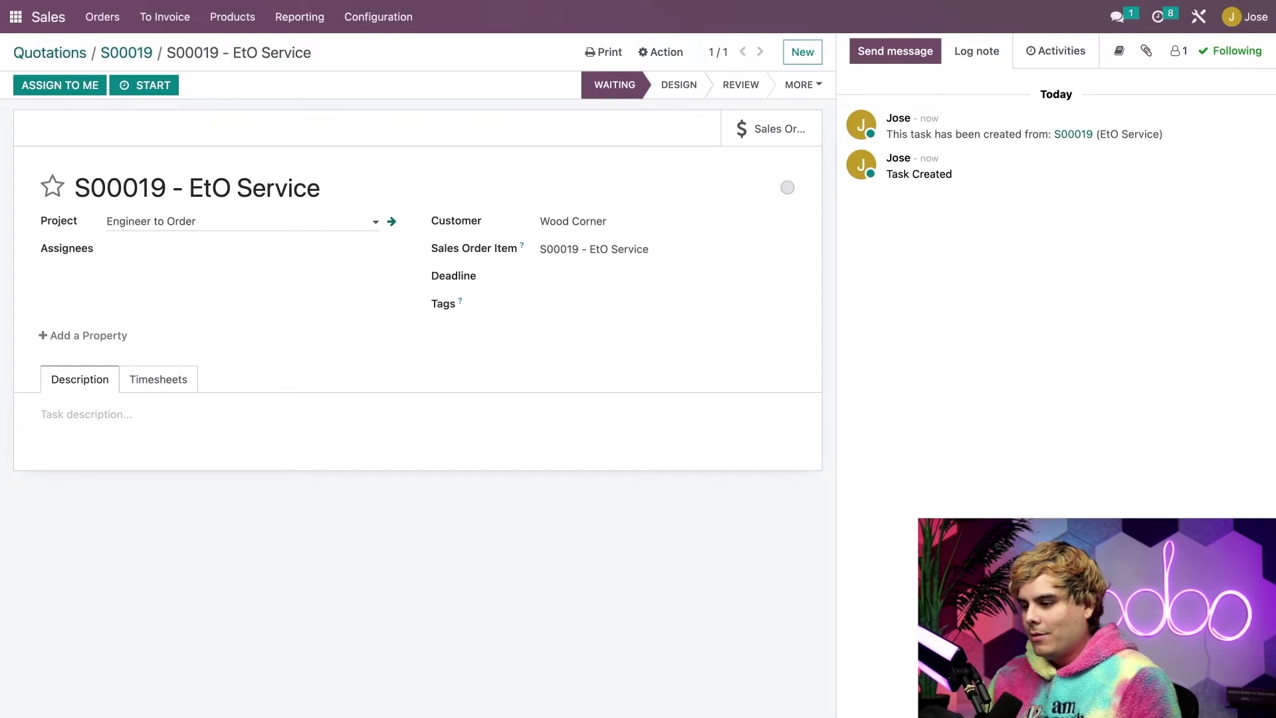
left_click(123, 53)
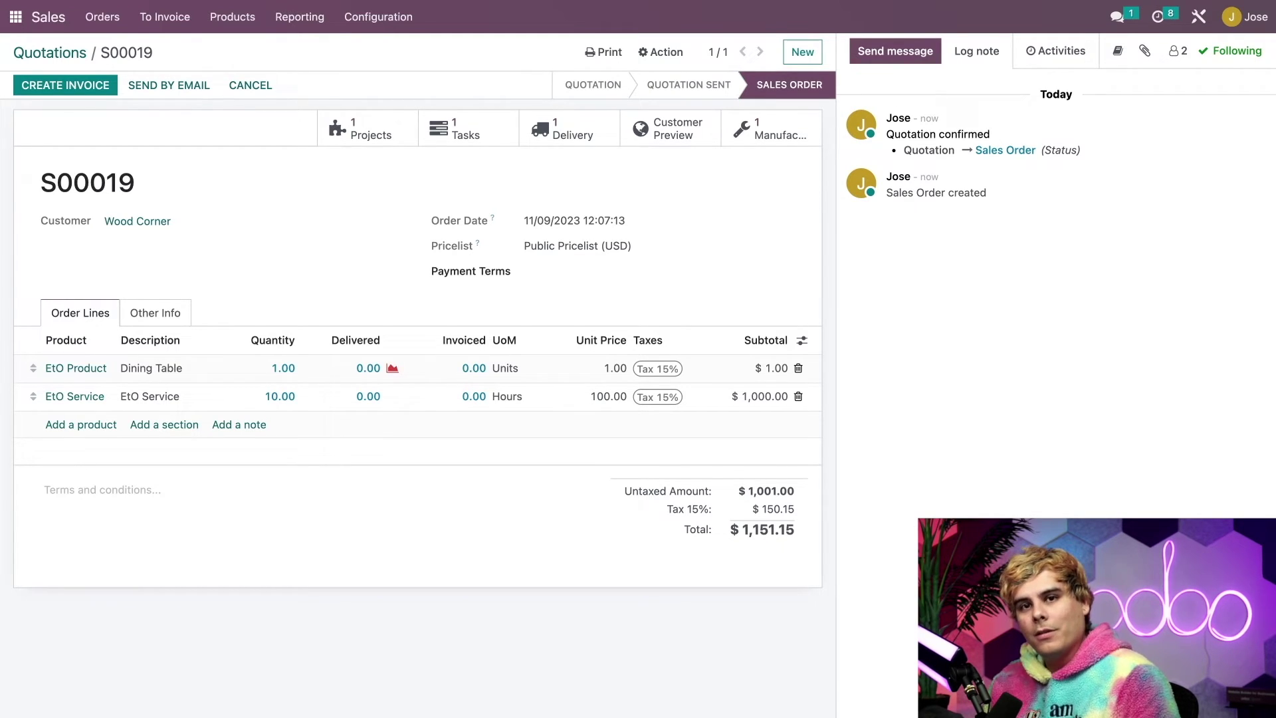
Step: Open the S00019 - EtO Service task in the Engineer to Order project
left_click(15, 16)
left_click(579, 205)
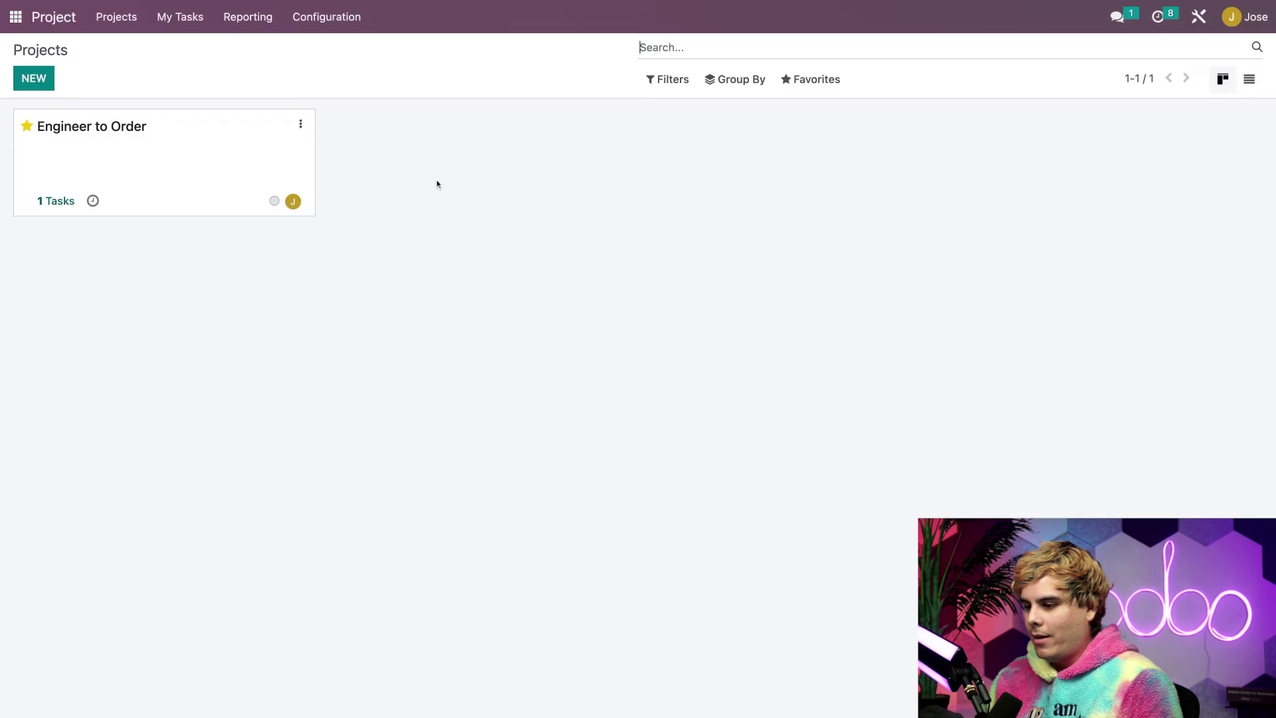
left_click(218, 165)
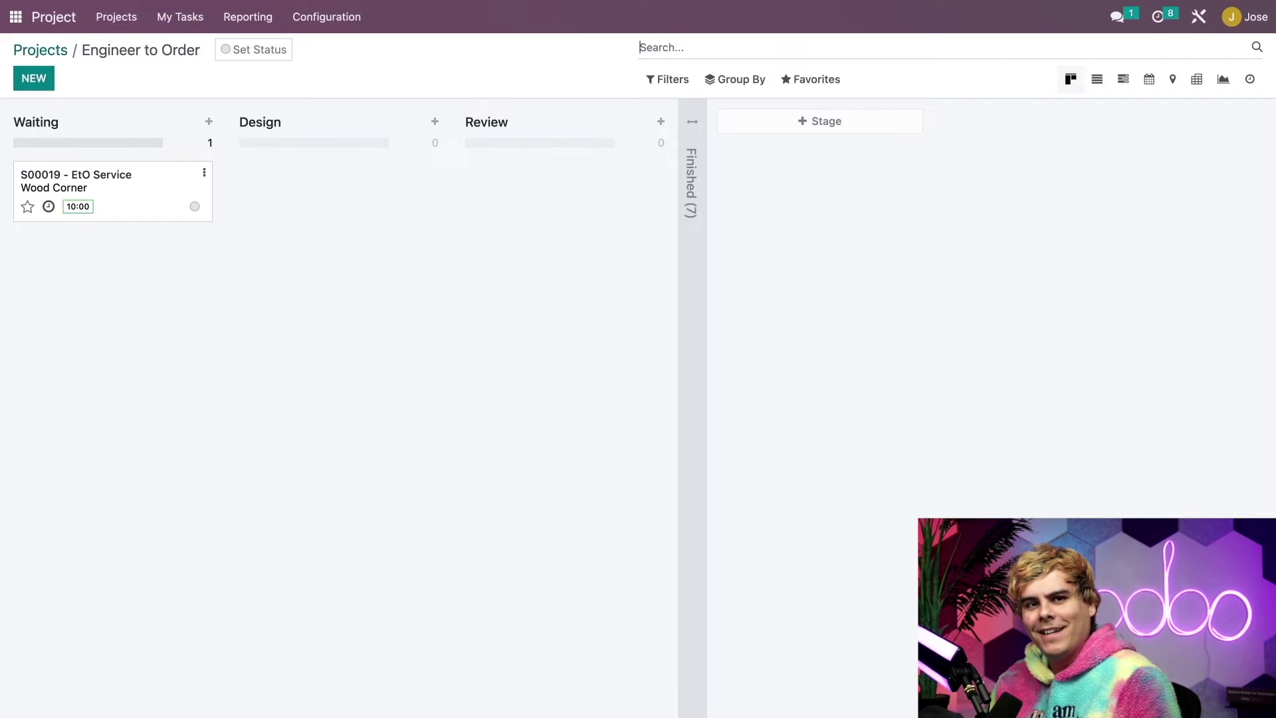
left_click(138, 197)
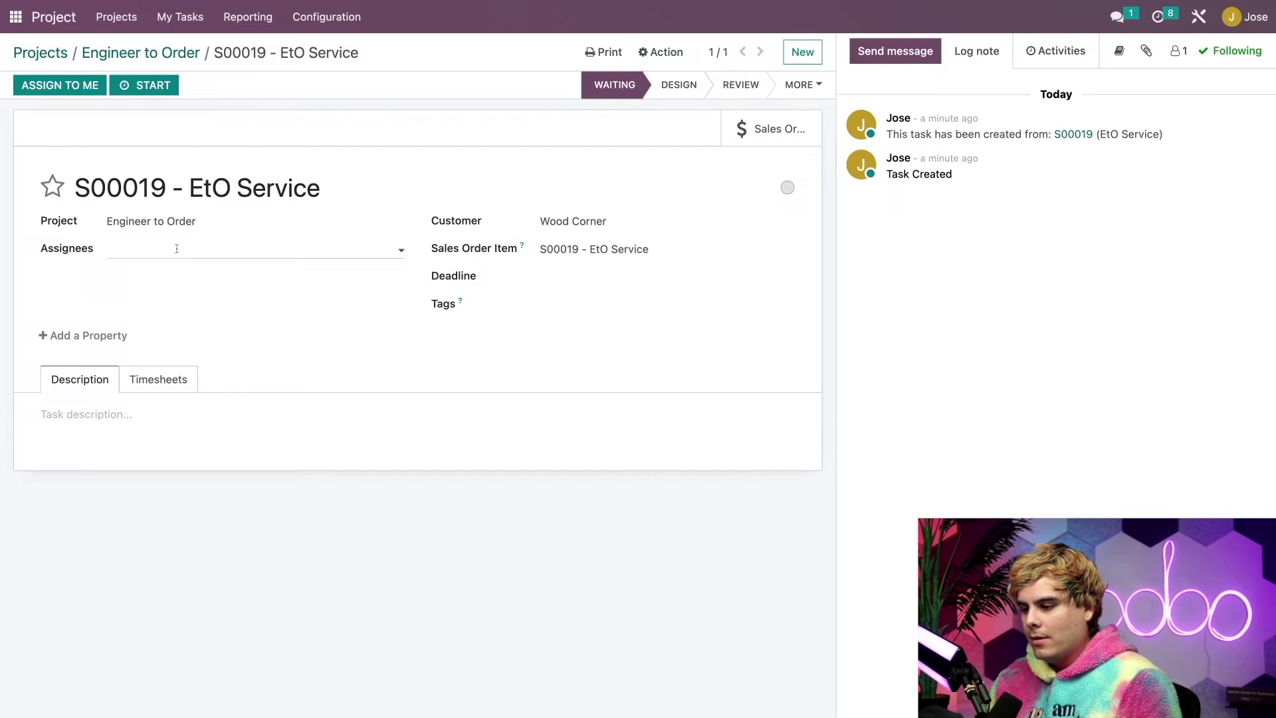
Step: Assign two team members, move the task to Design, and save
left_click(173, 247)
left_click(163, 272)
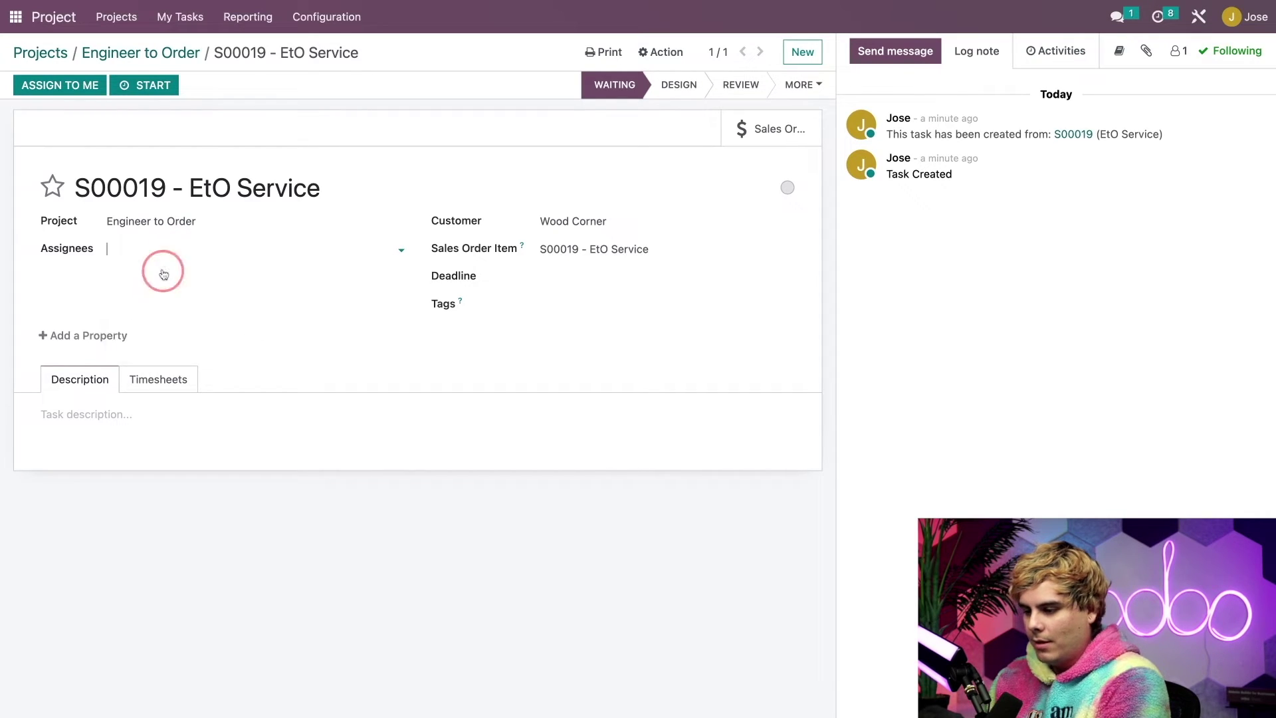
left_click(255, 250)
left_click(262, 293)
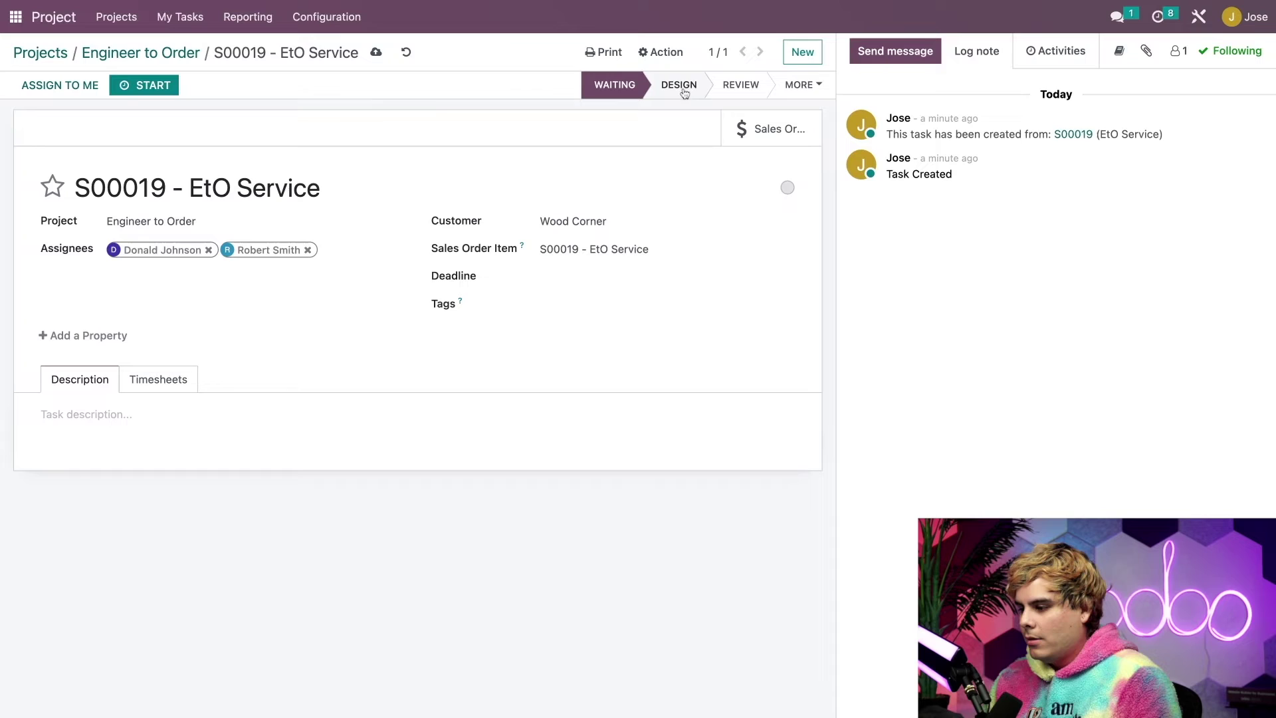
left_click(684, 90)
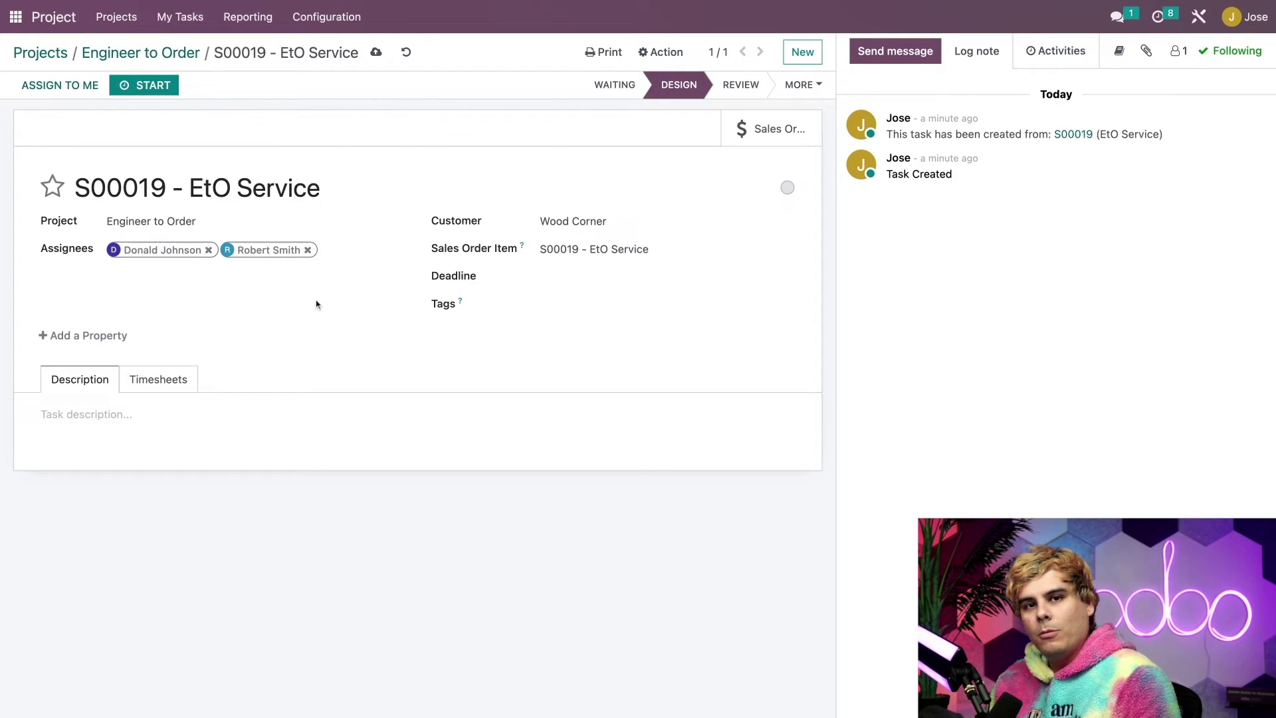
key("ctrl+s")
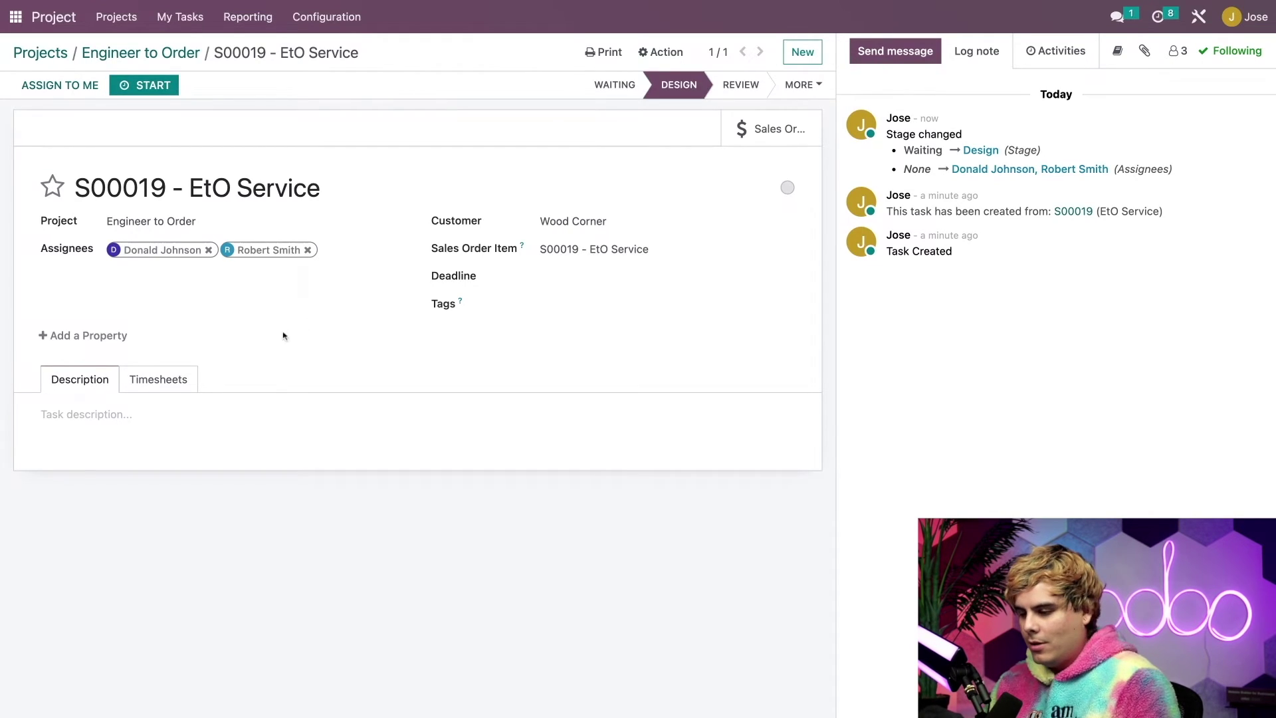
Step: Add a 12-hour timesheet line for the first assignee on the task
left_click(165, 379)
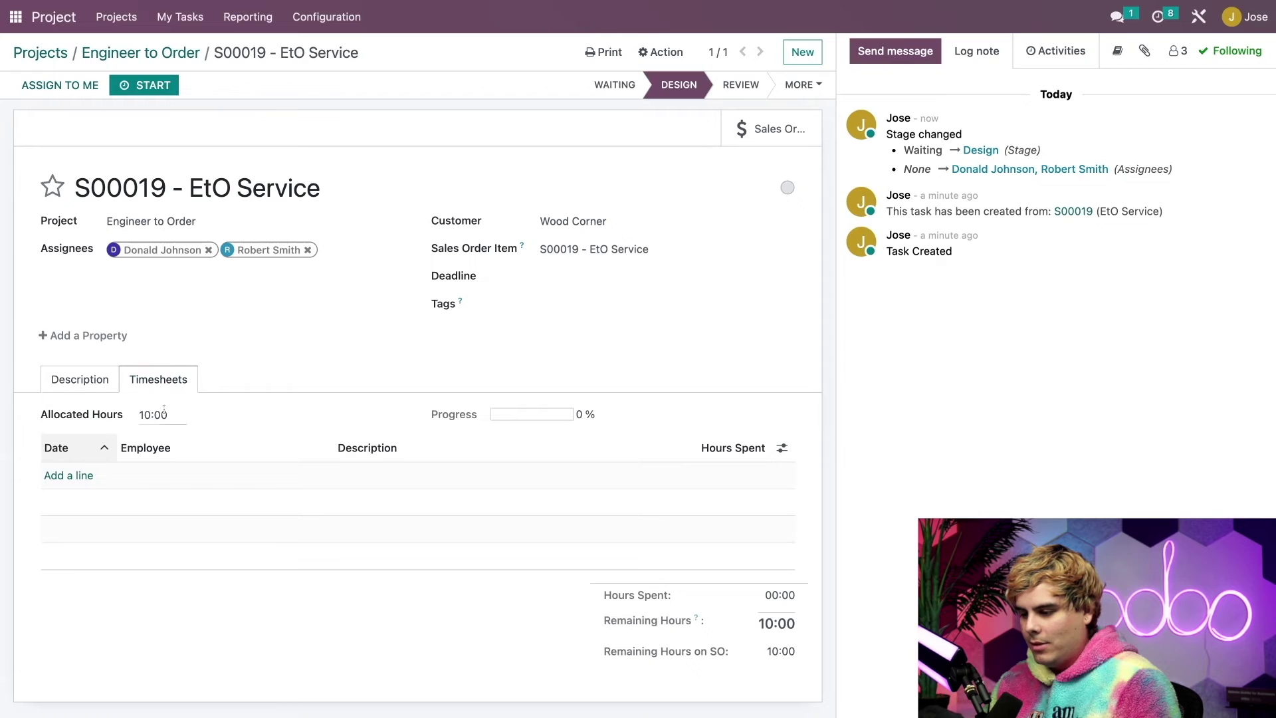
left_click(69, 476)
left_click(209, 476)
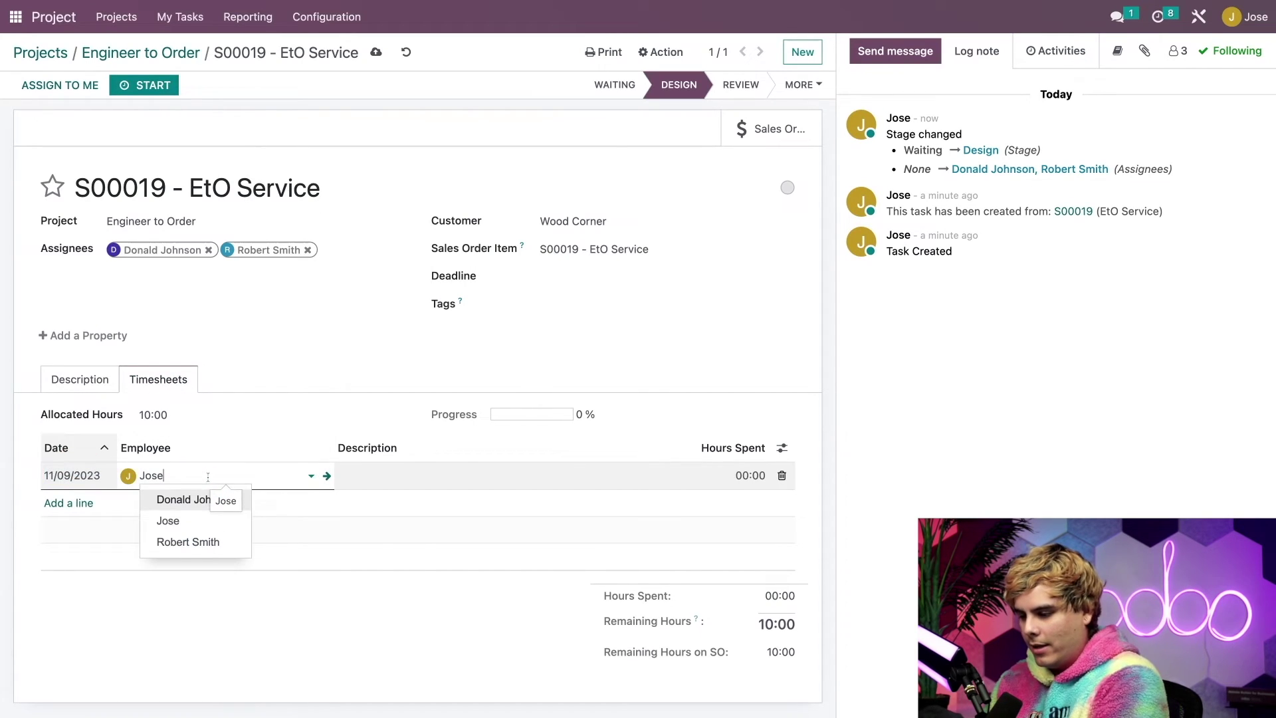
left_click(199, 502)
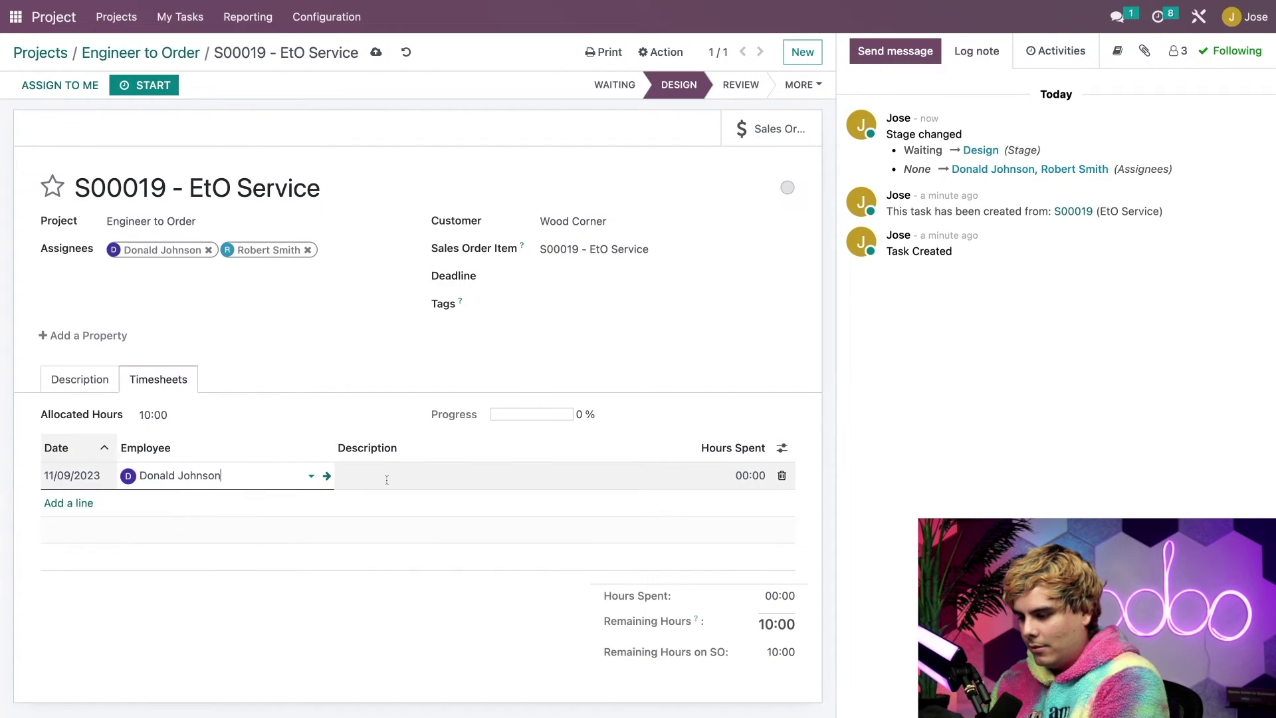
left_click(737, 474)
double_click(741, 474)
type("12")
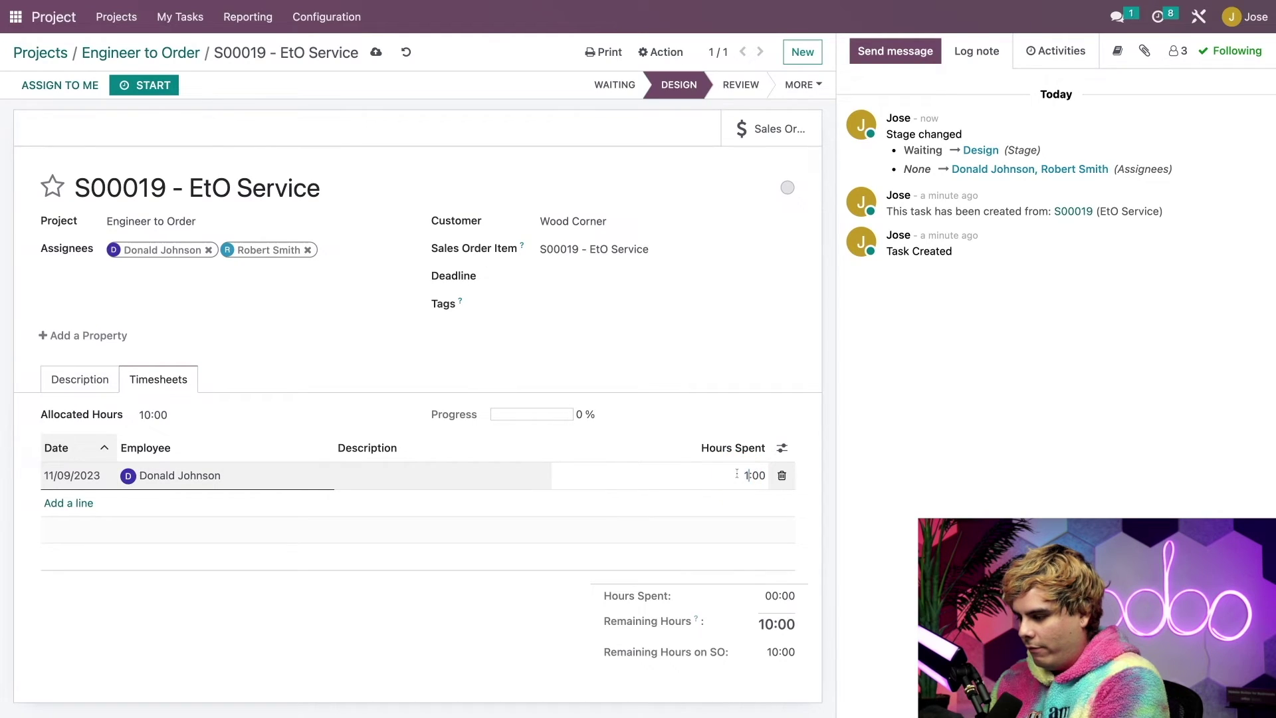
left_click(465, 488)
Step: Describe the timesheet entry as 'Designing?' and advance the task to Review
type("Designing?")
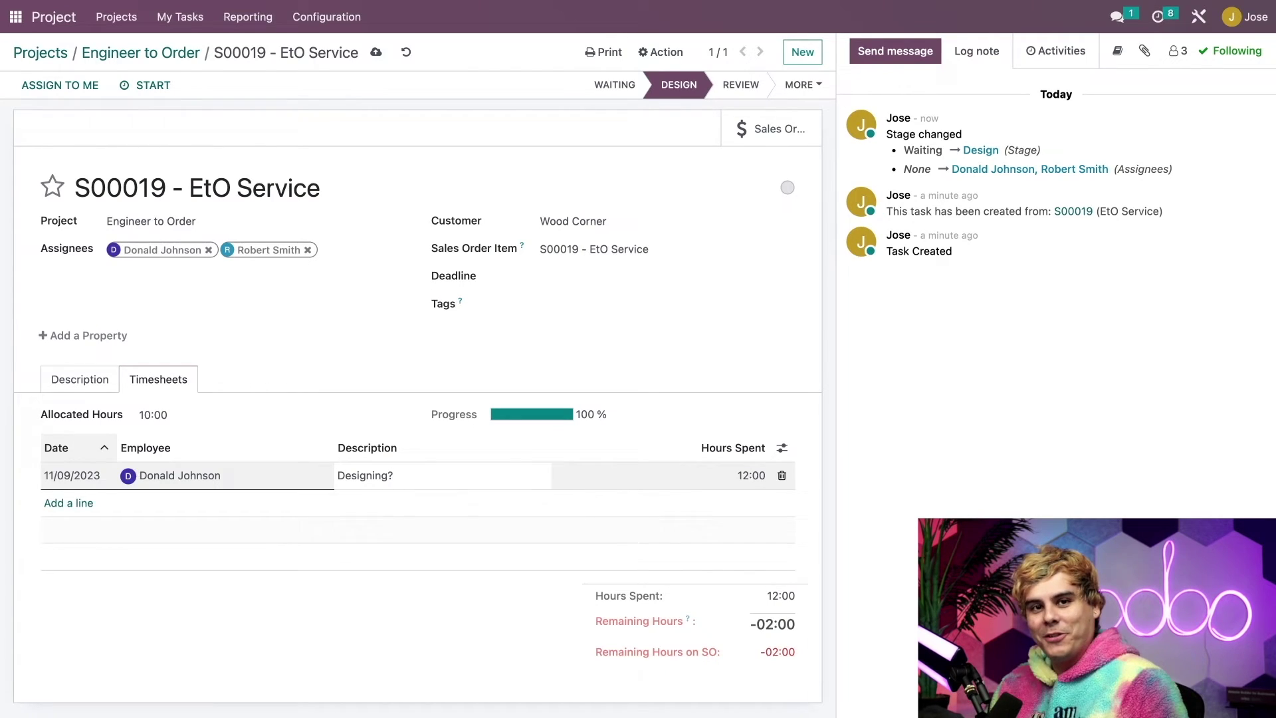
left_click(656, 398)
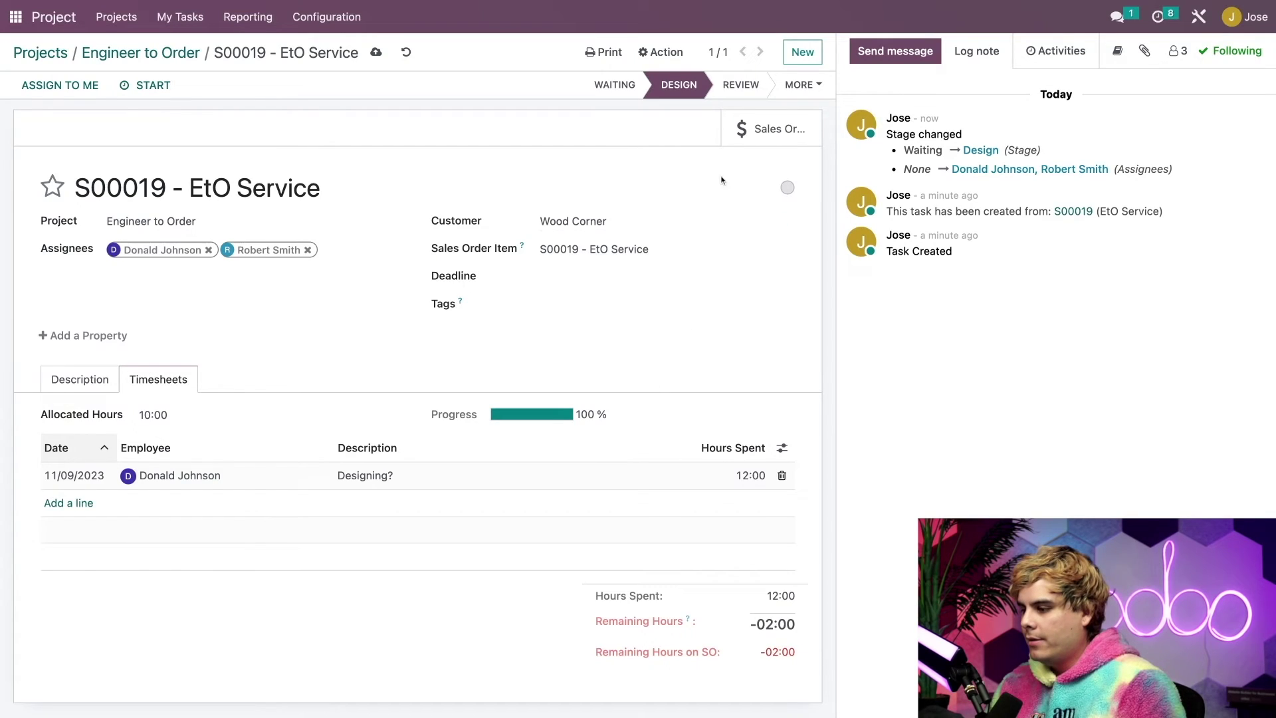
left_click(736, 86)
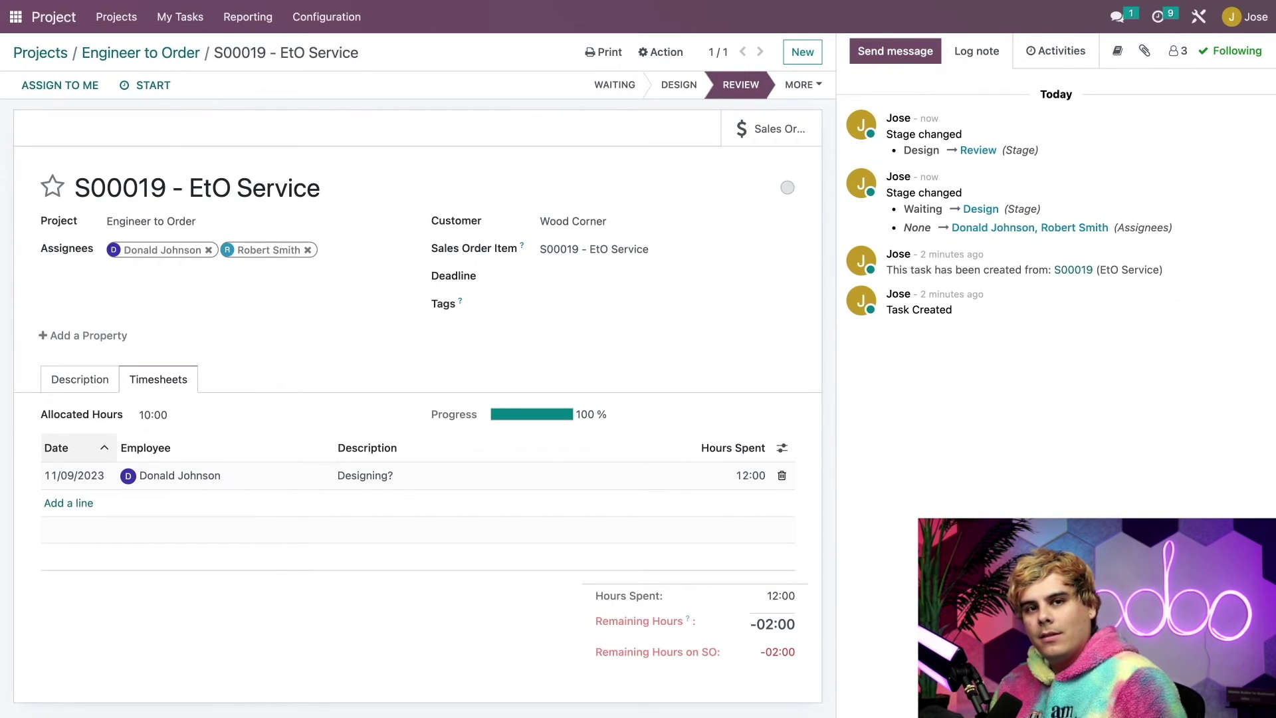
Step: Add a second timesheet line for the second assignee described as 'Review'
left_click(64, 504)
left_click(176, 500)
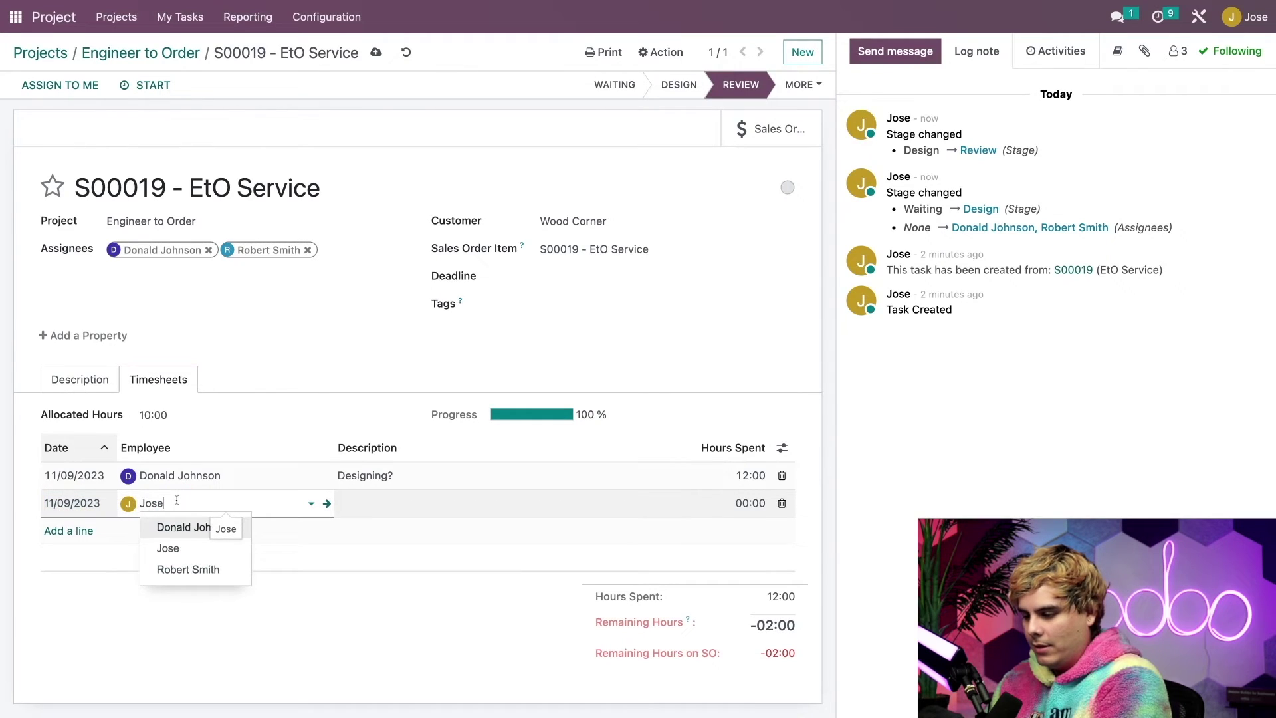
left_click(193, 568)
left_click(373, 500)
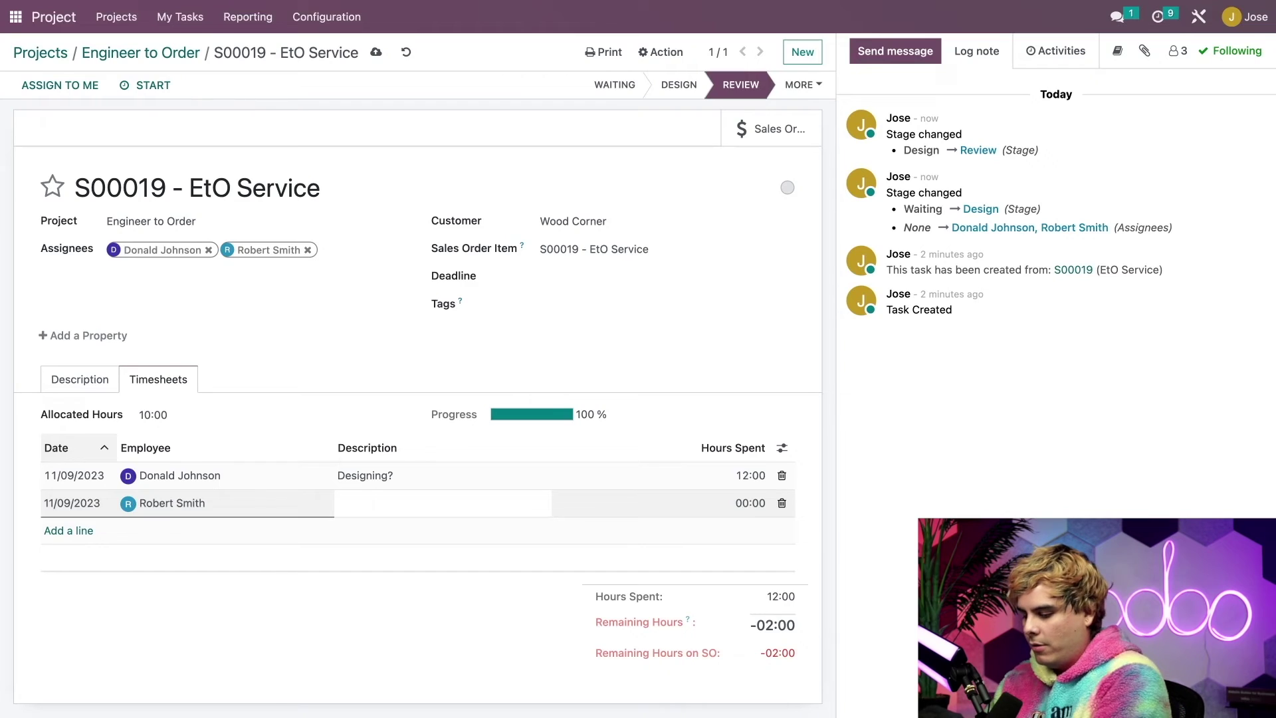
type("Review")
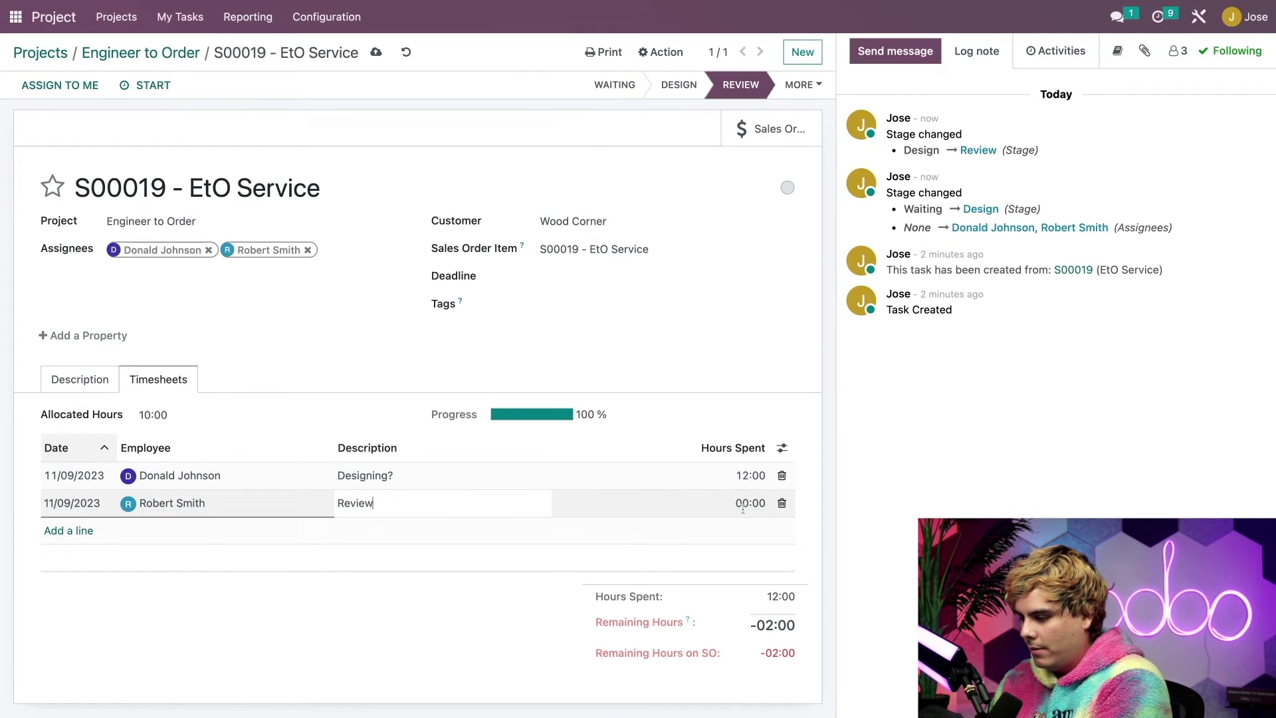
Step: Log 4 hours on the Review entry and move the task to Finished
left_click(744, 503)
key("BackSpace")
type("4")
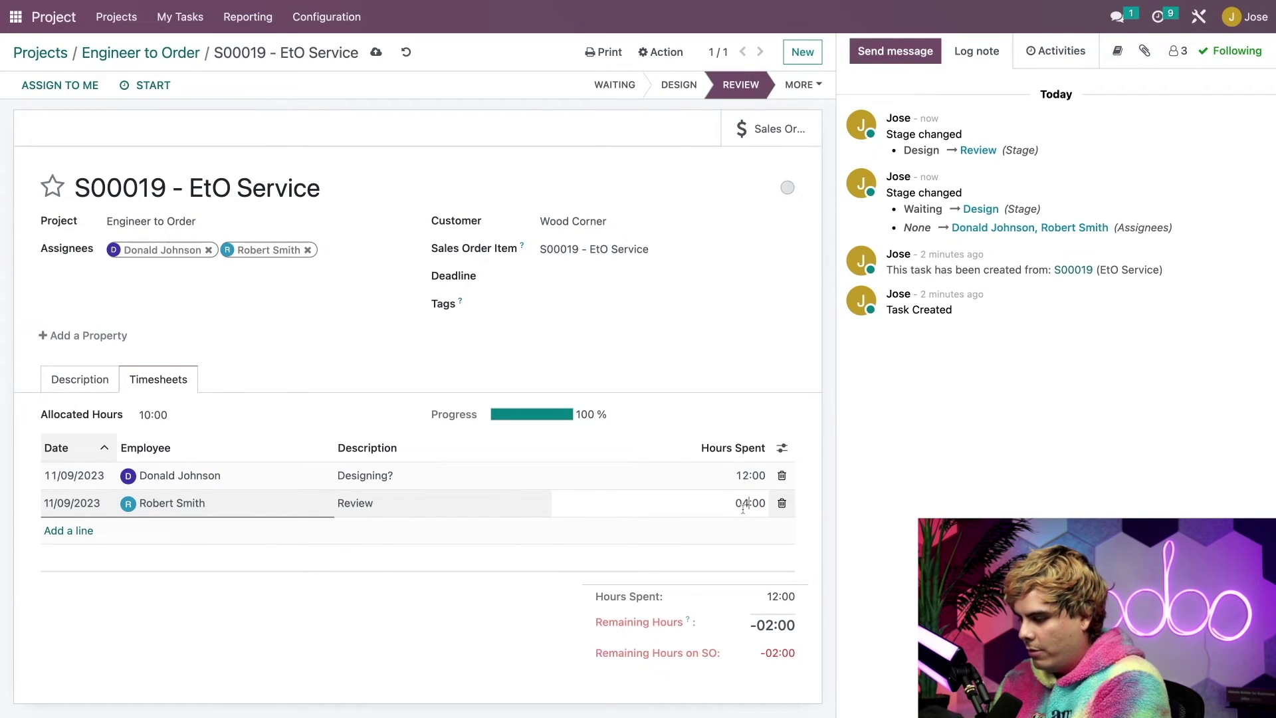
left_click(709, 366)
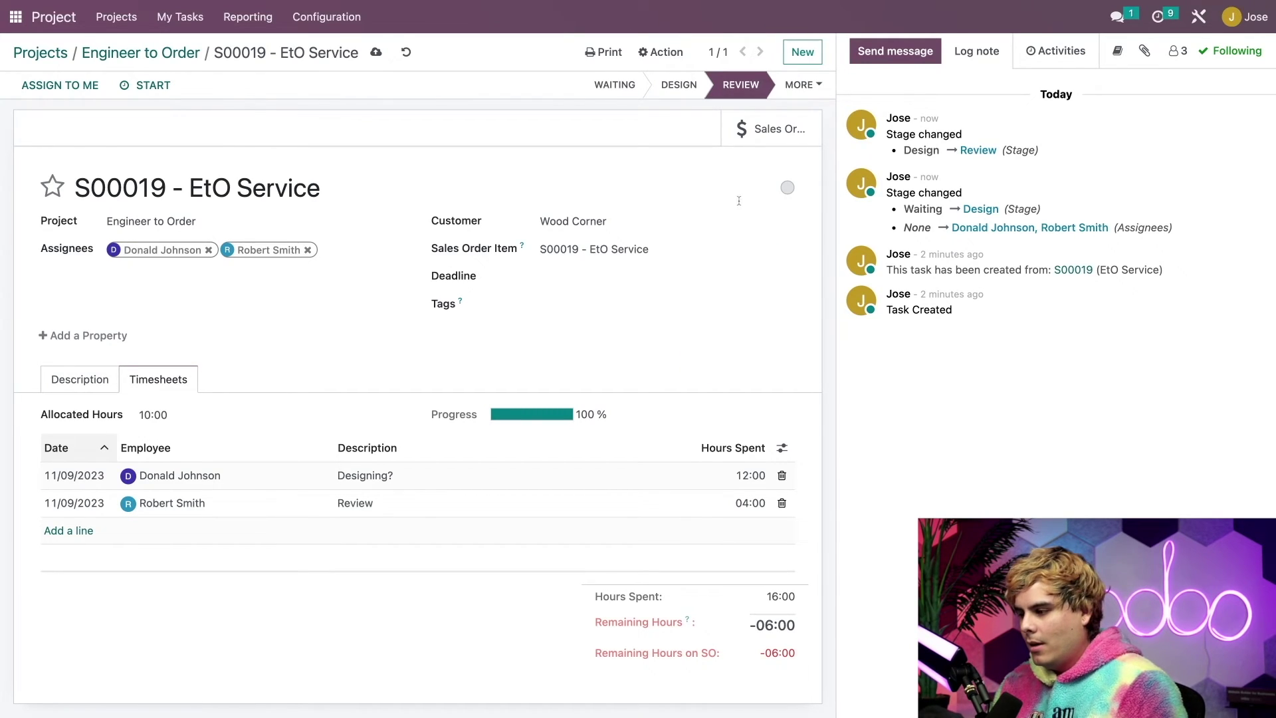
left_click(800, 85)
left_click(798, 117)
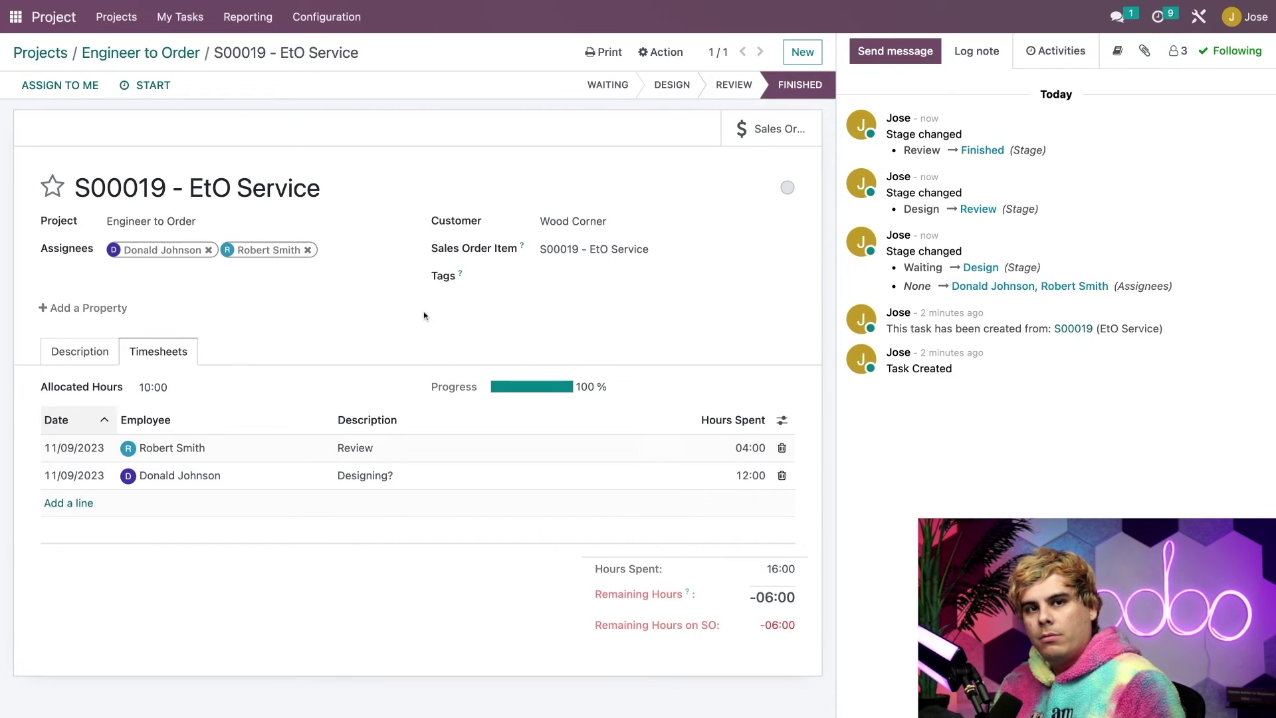
Step: Open the task's linked sales order S00019 and raise the EtO Service quantity to 16 hours
left_click(761, 128)
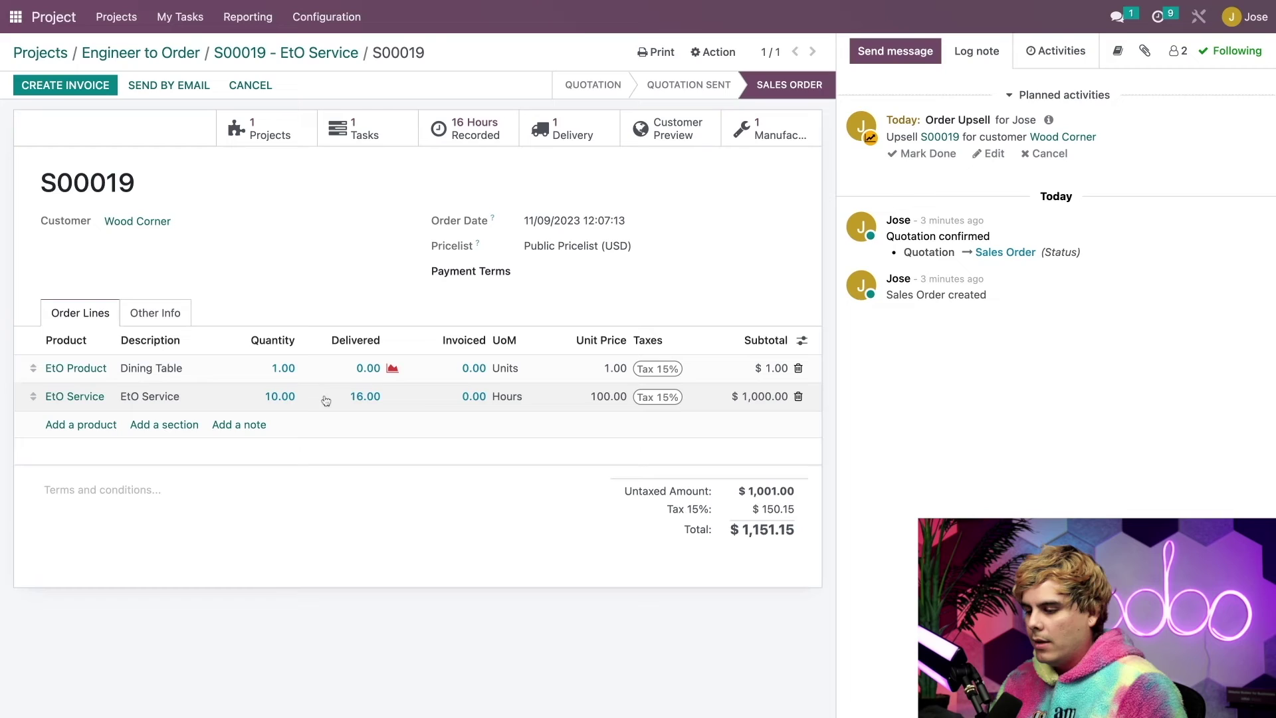
left_click(281, 397)
type("16")
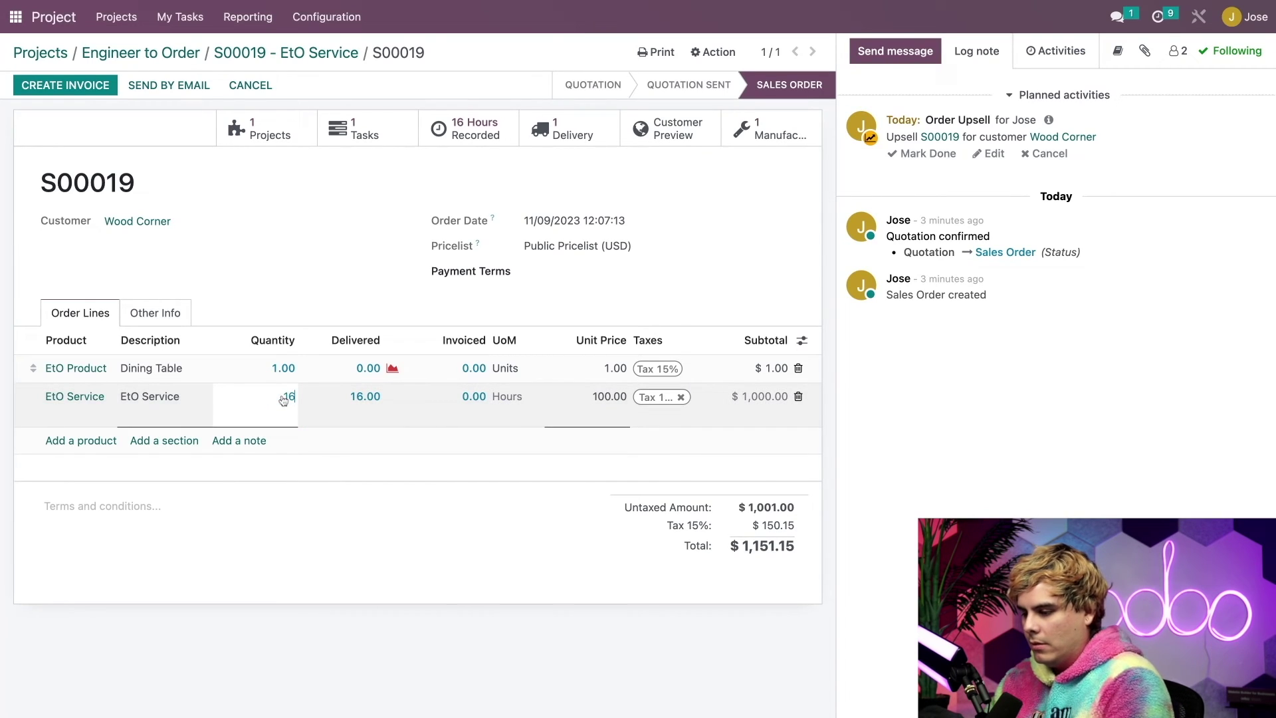
left_click(323, 303)
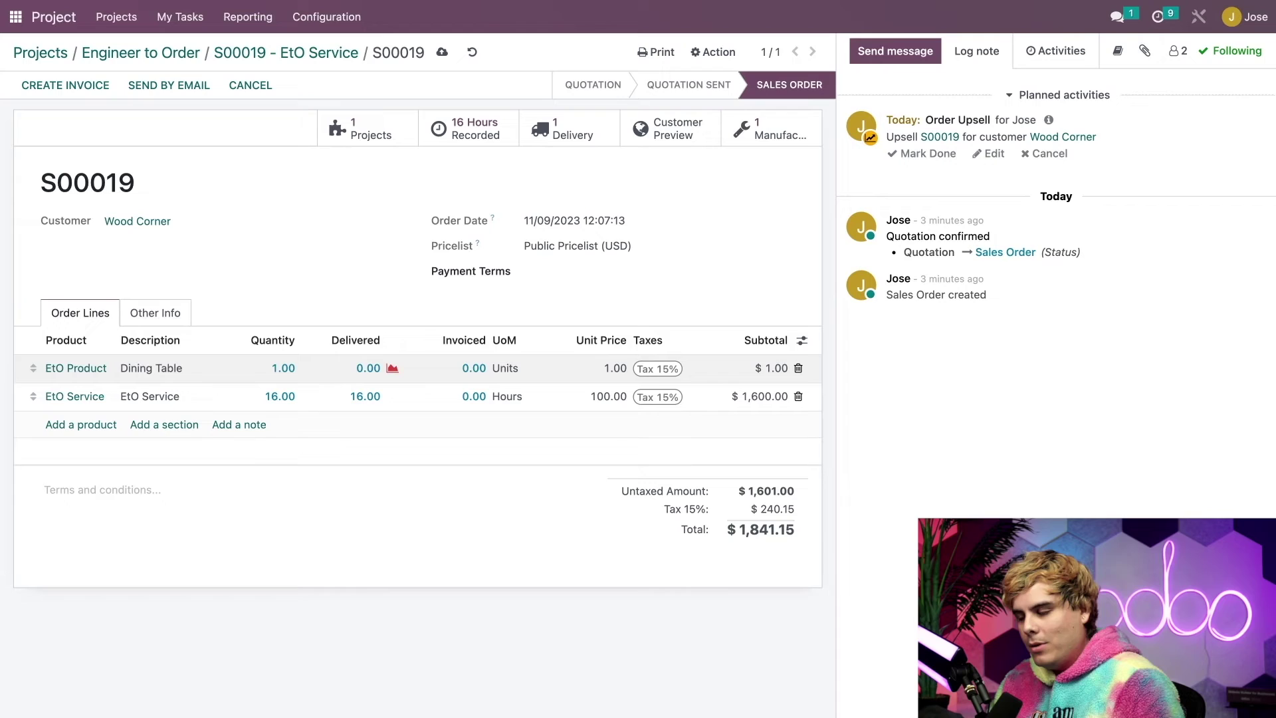
Step: Set the EtO Product unit price to 1,000
left_click(612, 367)
type("1000")
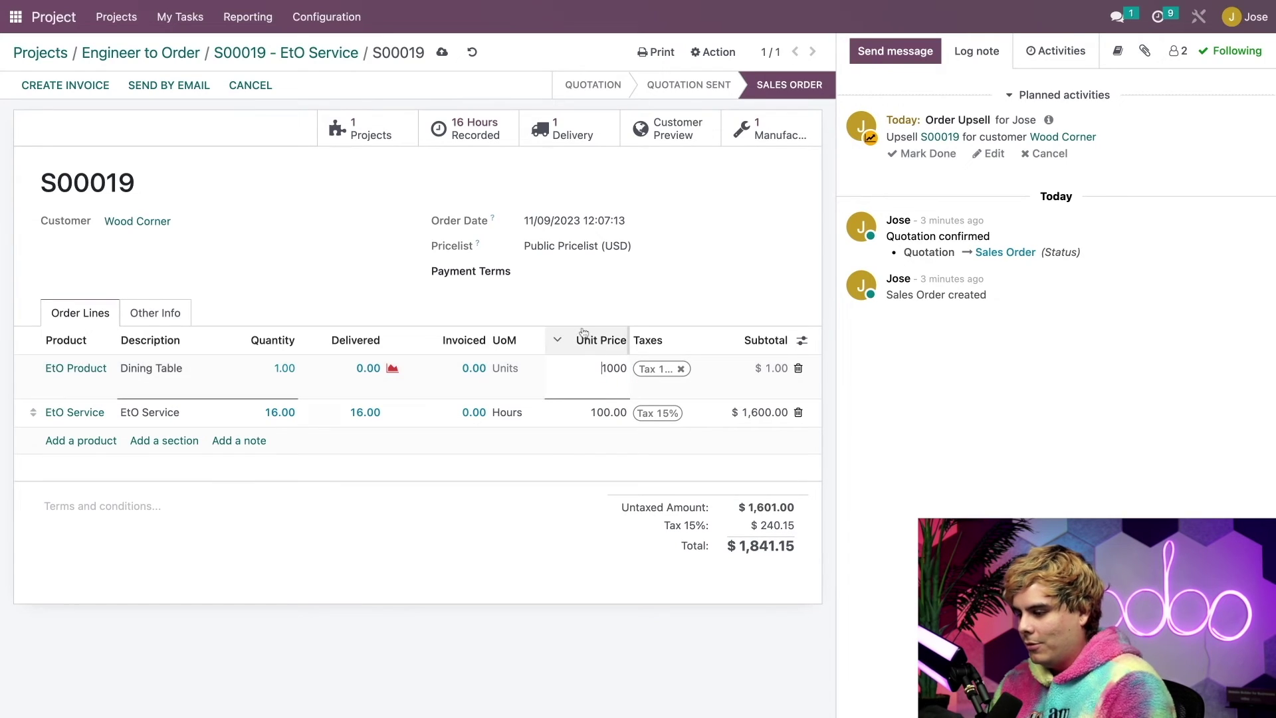
left_click(581, 299)
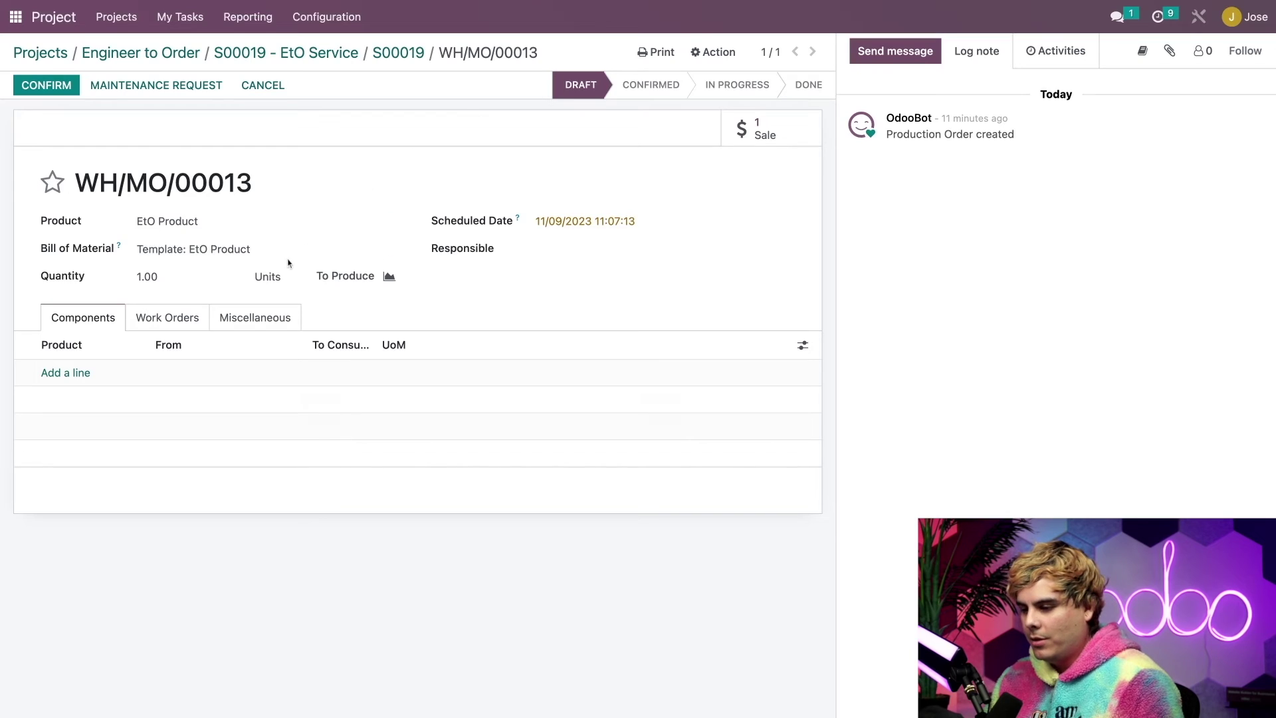
Step: Duplicate the Template: EtO Product bill of materials and change its reference to S00019
left_click(293, 250)
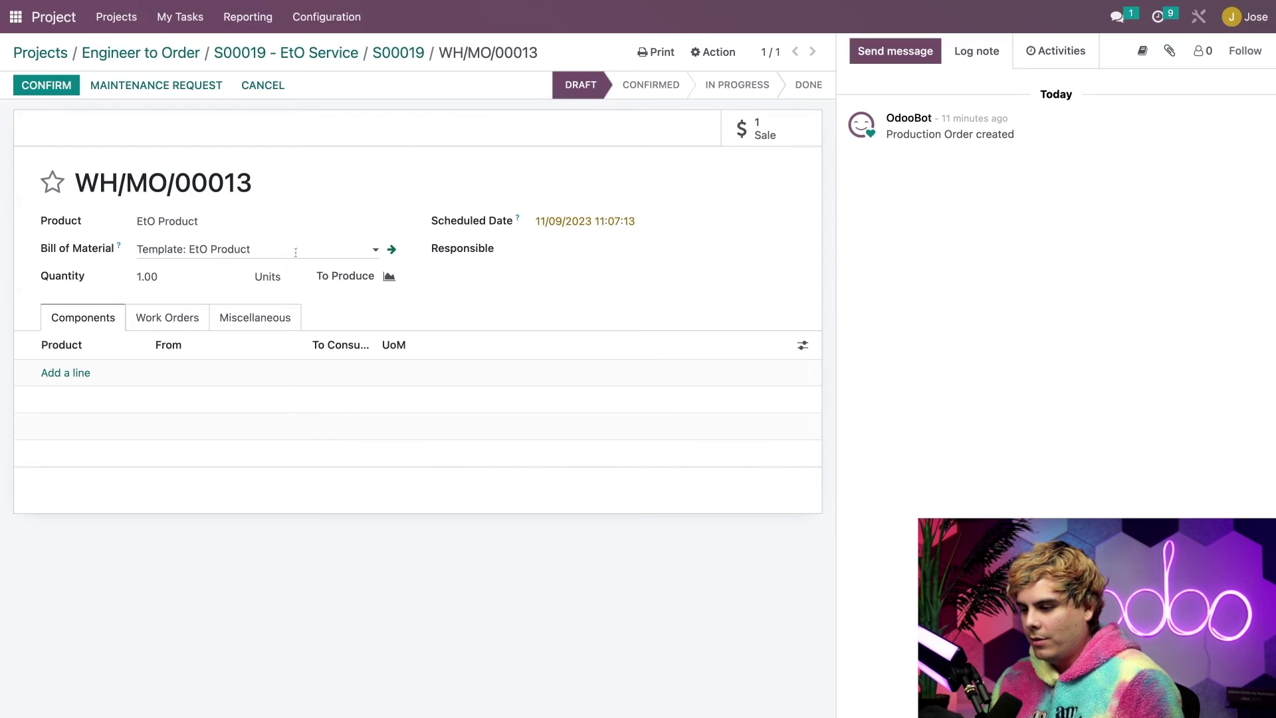
left_click(391, 250)
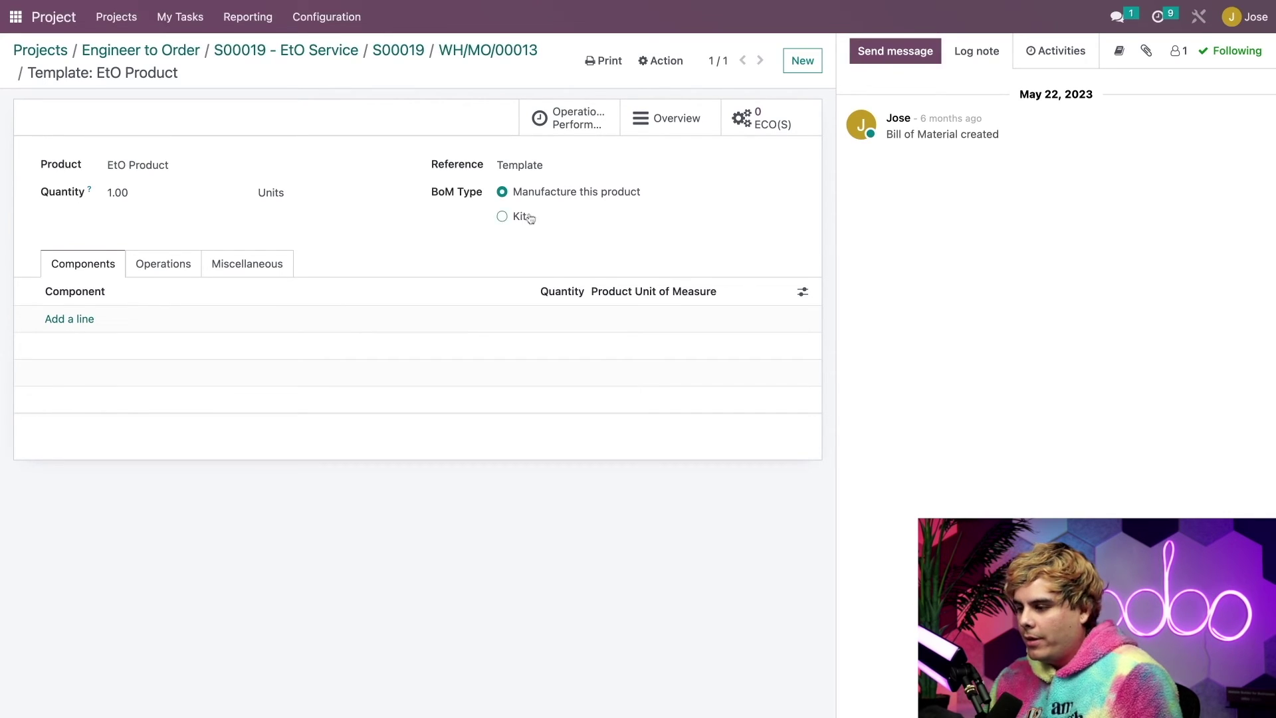
left_click(658, 64)
left_click(665, 108)
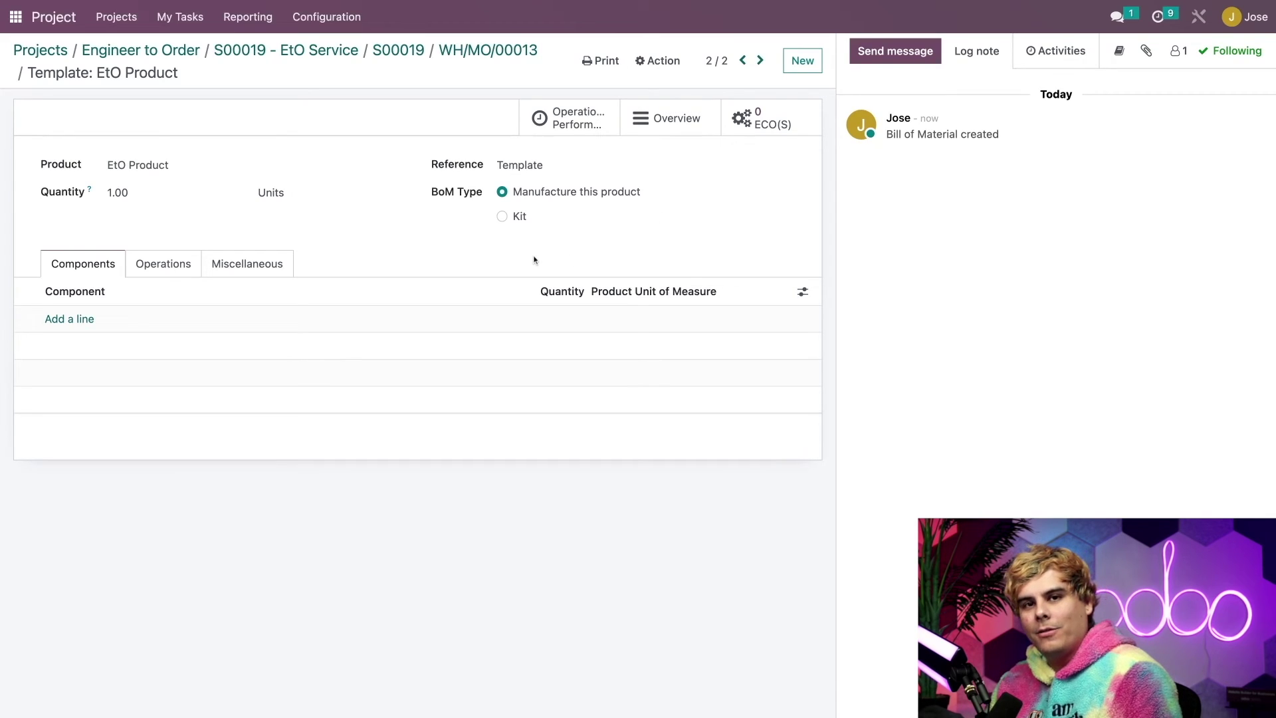
left_click(584, 174)
double_click(555, 169)
type("S00019")
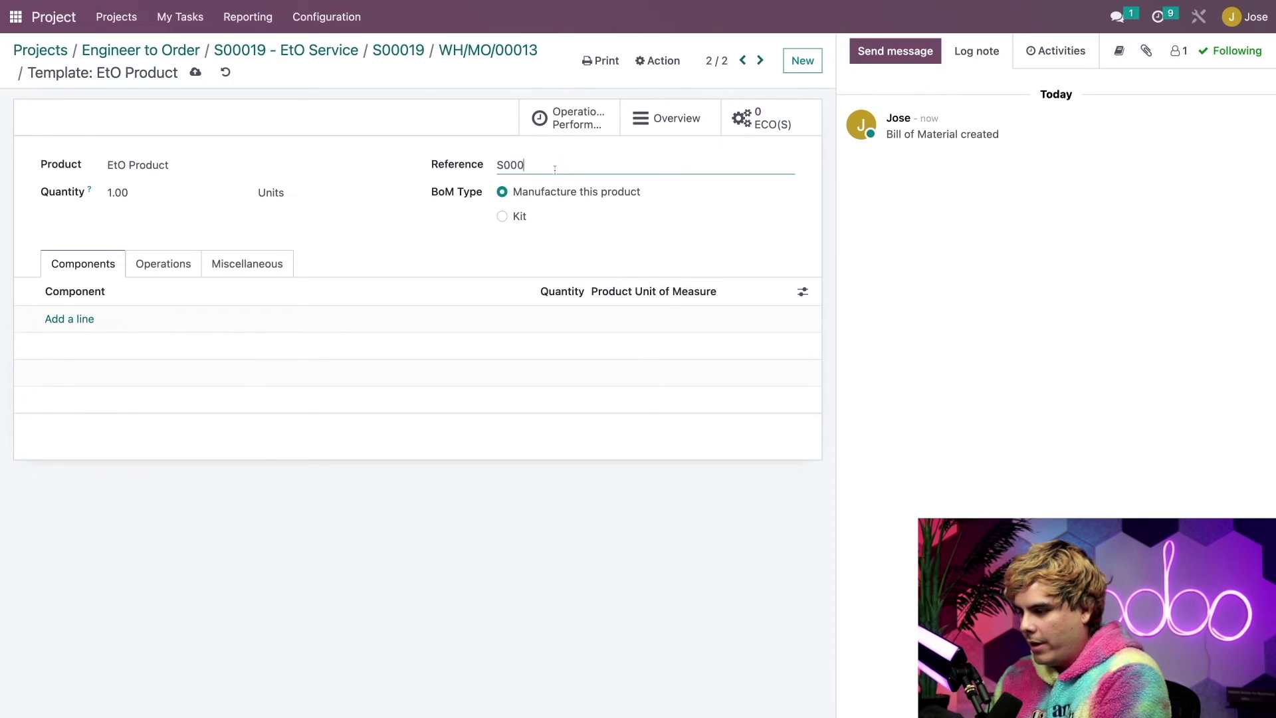
left_click(397, 152)
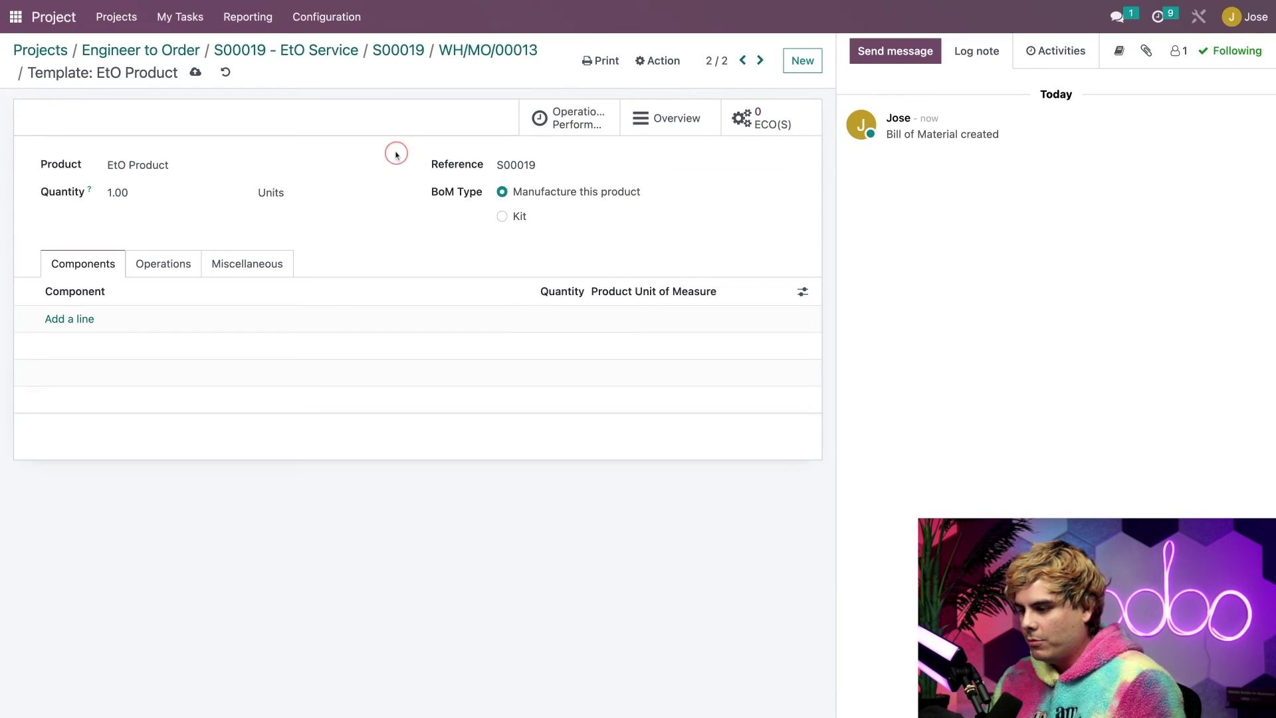
Step: Add component lines for Tabletop (quantity 1) and Table Leg (quantity 6)
left_click(80, 320)
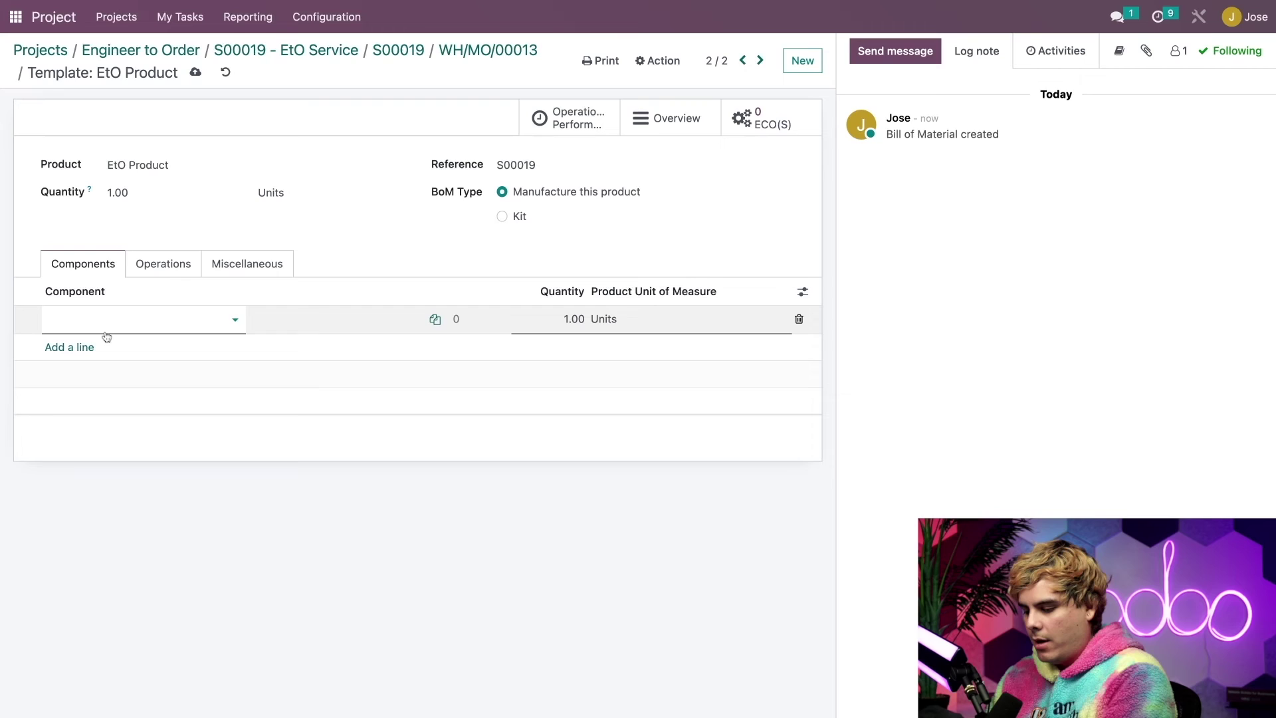
type("tab")
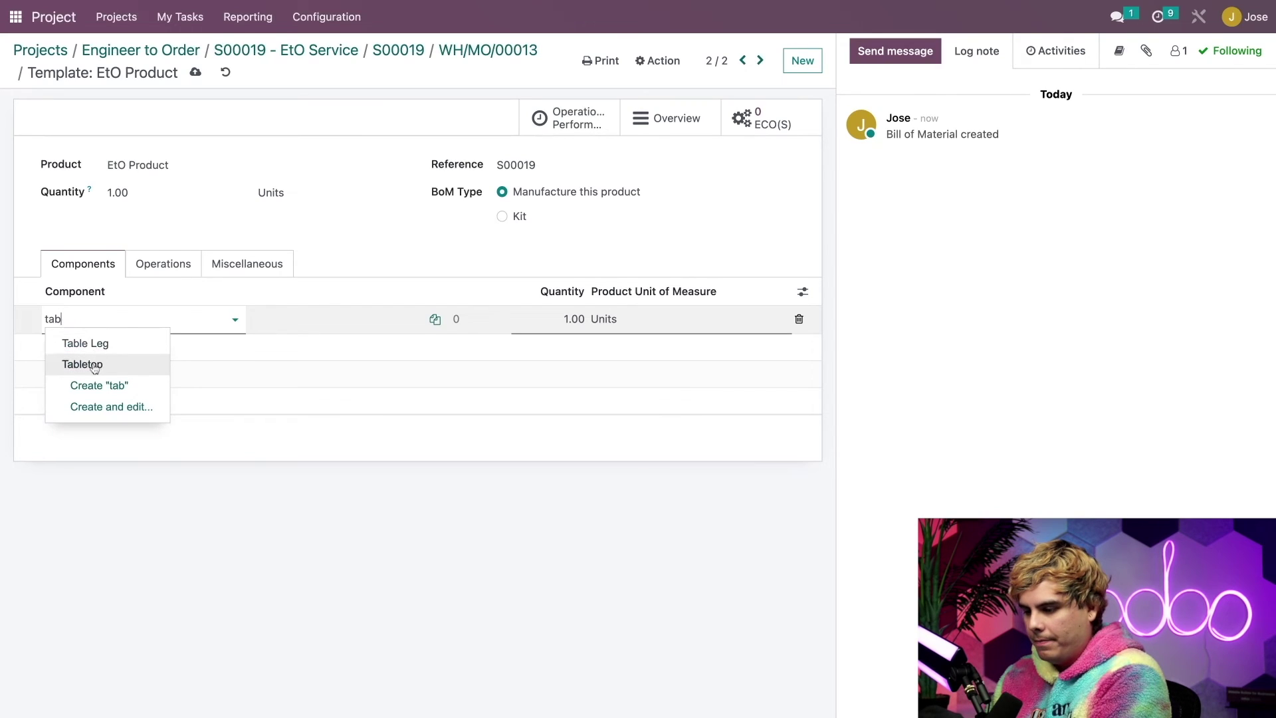
left_click(100, 363)
left_click(84, 353)
type("table")
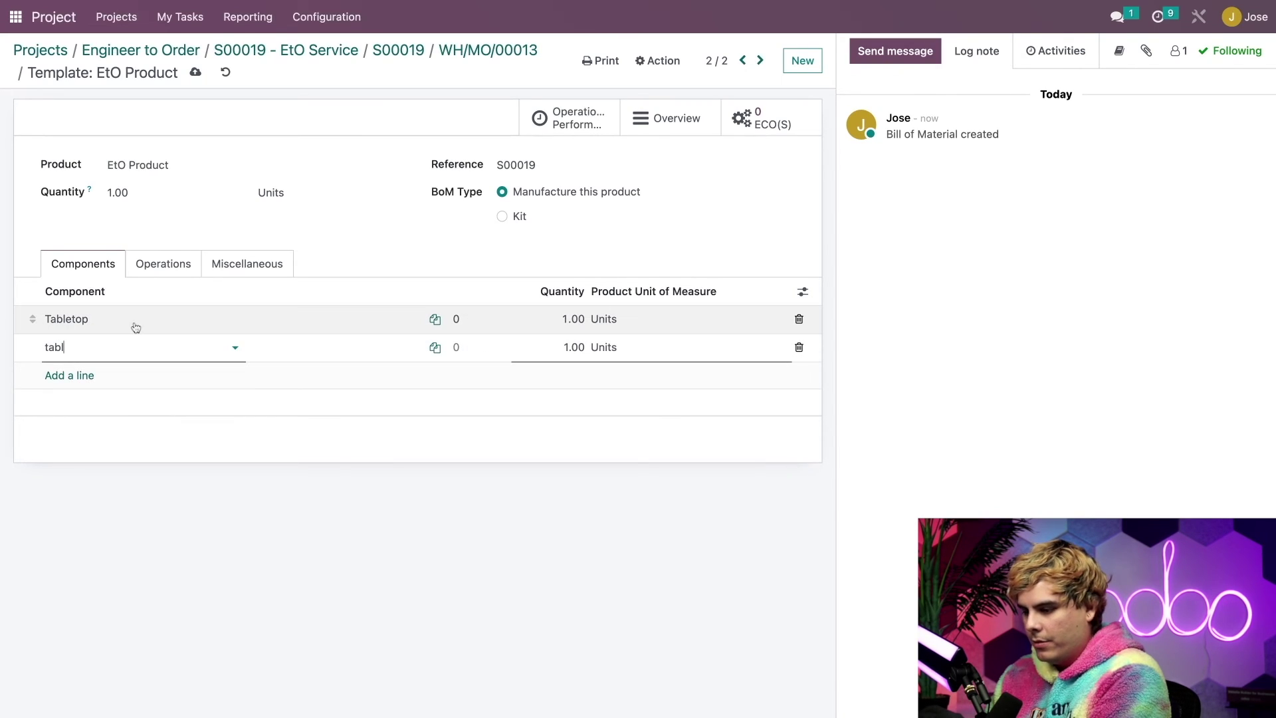
left_click(108, 370)
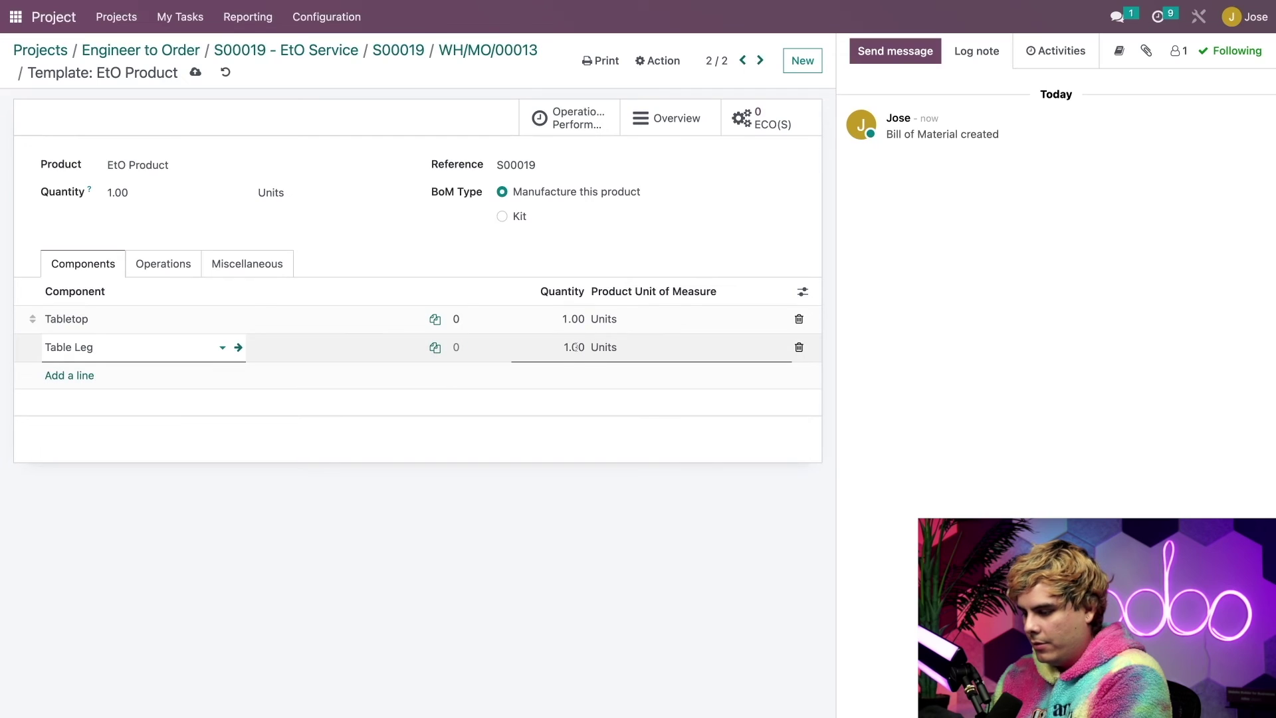
left_click(577, 347)
double_click(577, 347)
type("6")
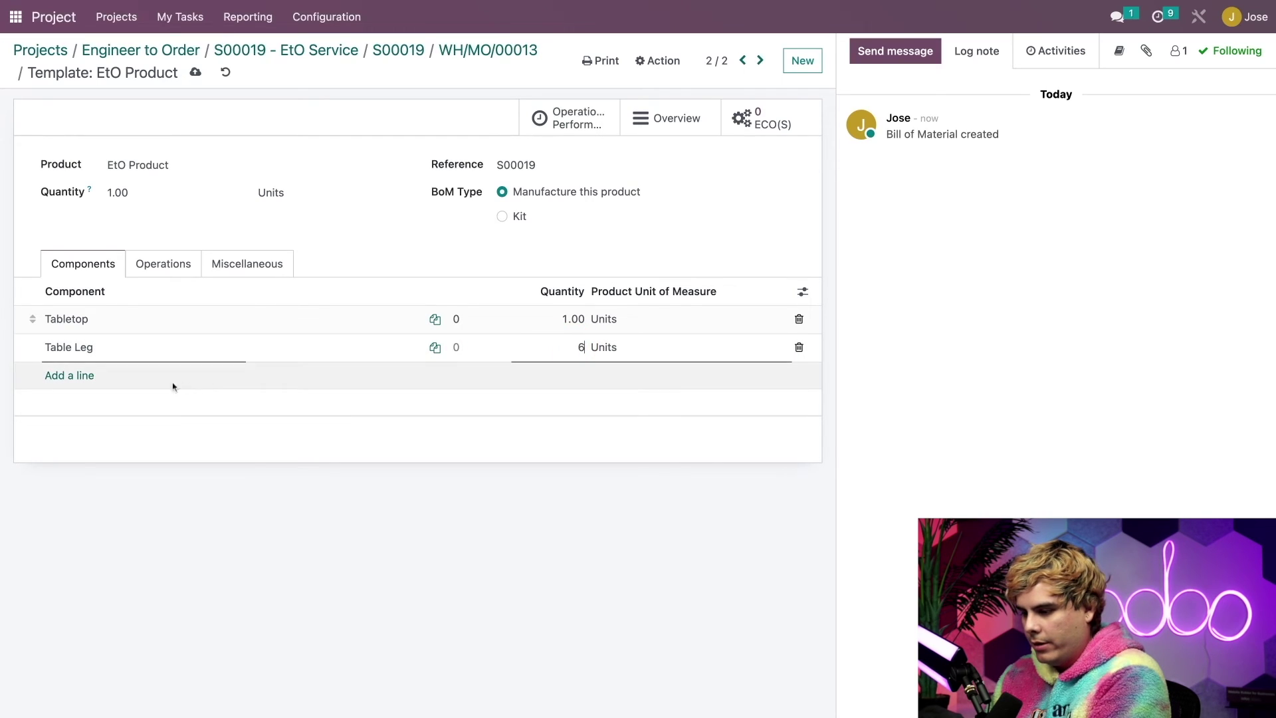
left_click(79, 380)
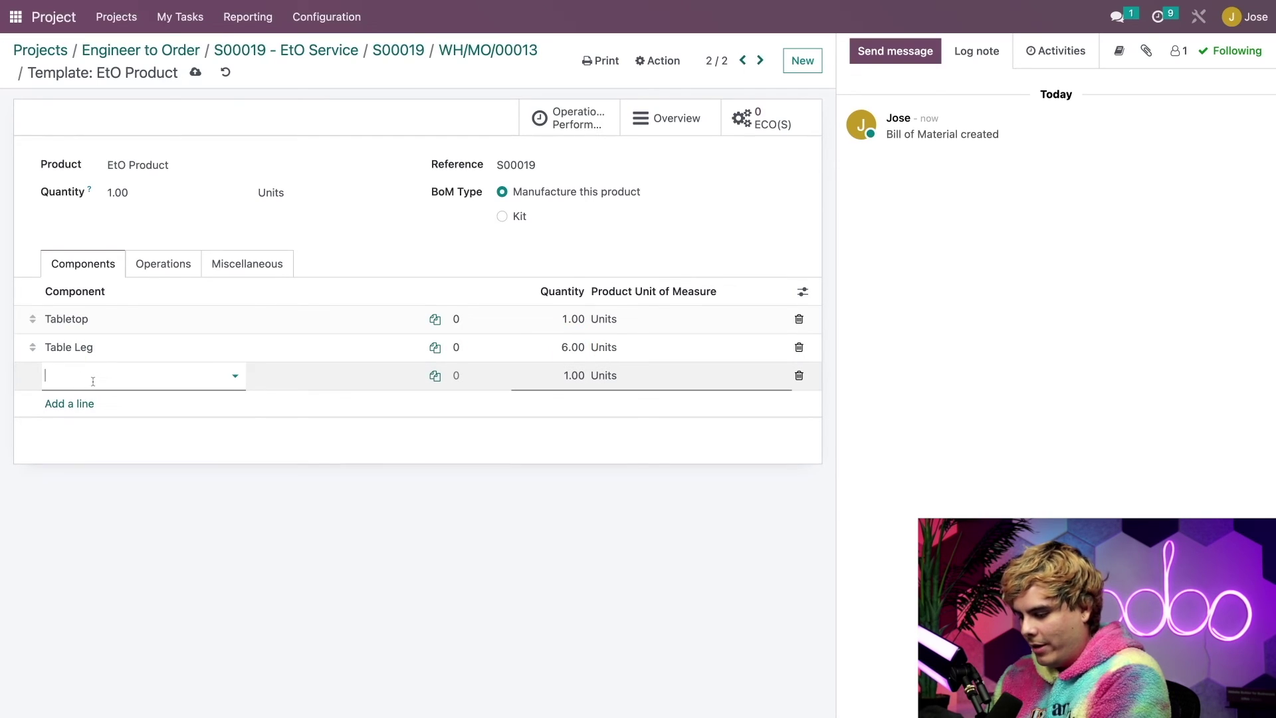
Step: Add a Screw component line with quantity 12
type("screw")
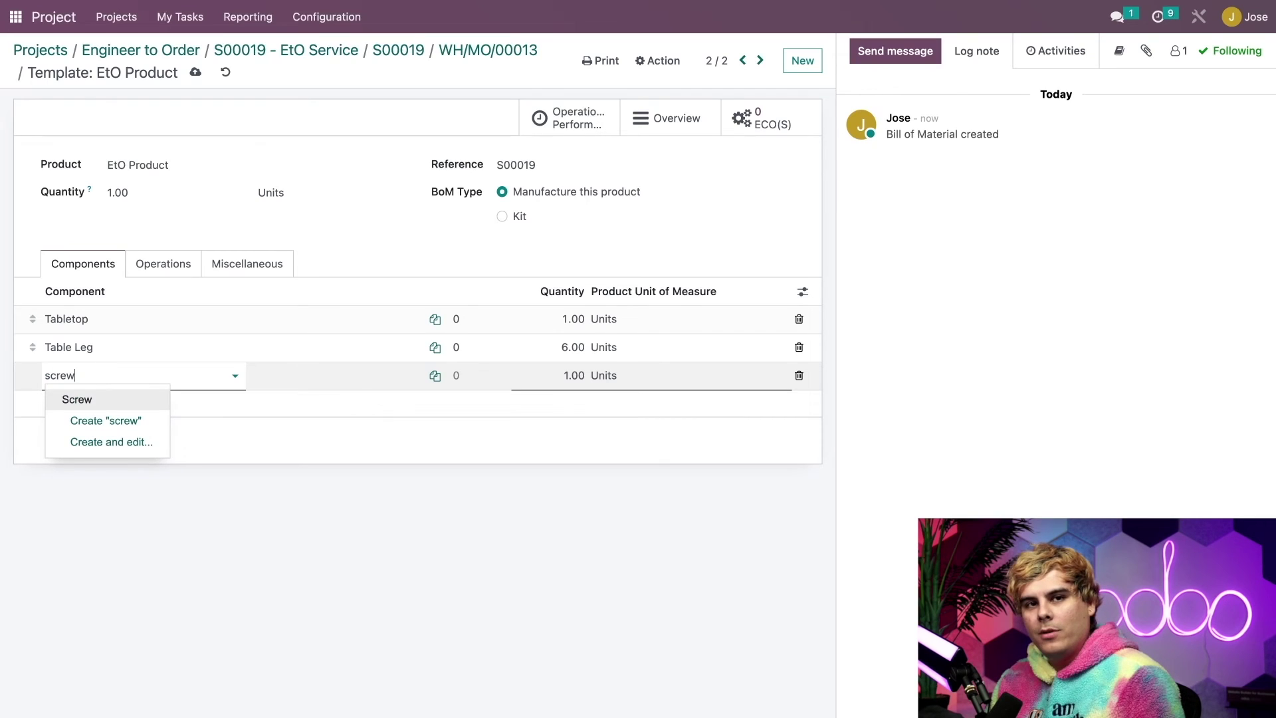
left_click(125, 399)
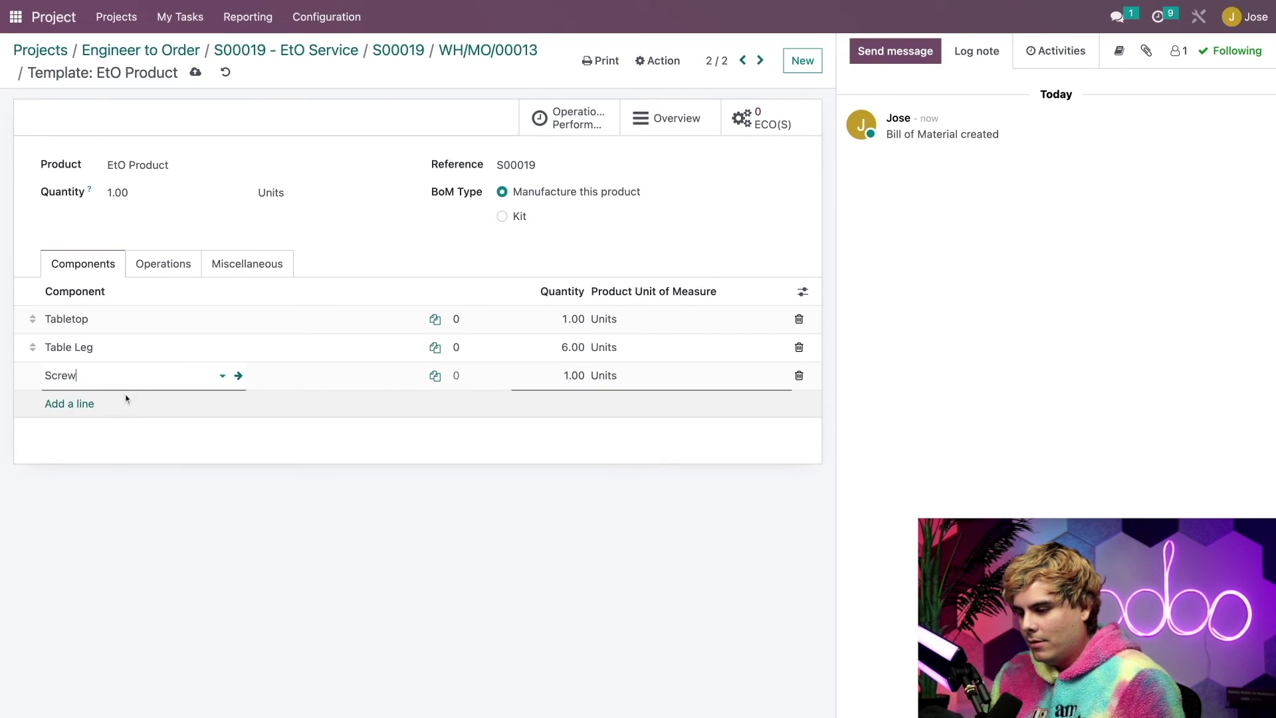
left_click(575, 377)
double_click(576, 377)
type("12")
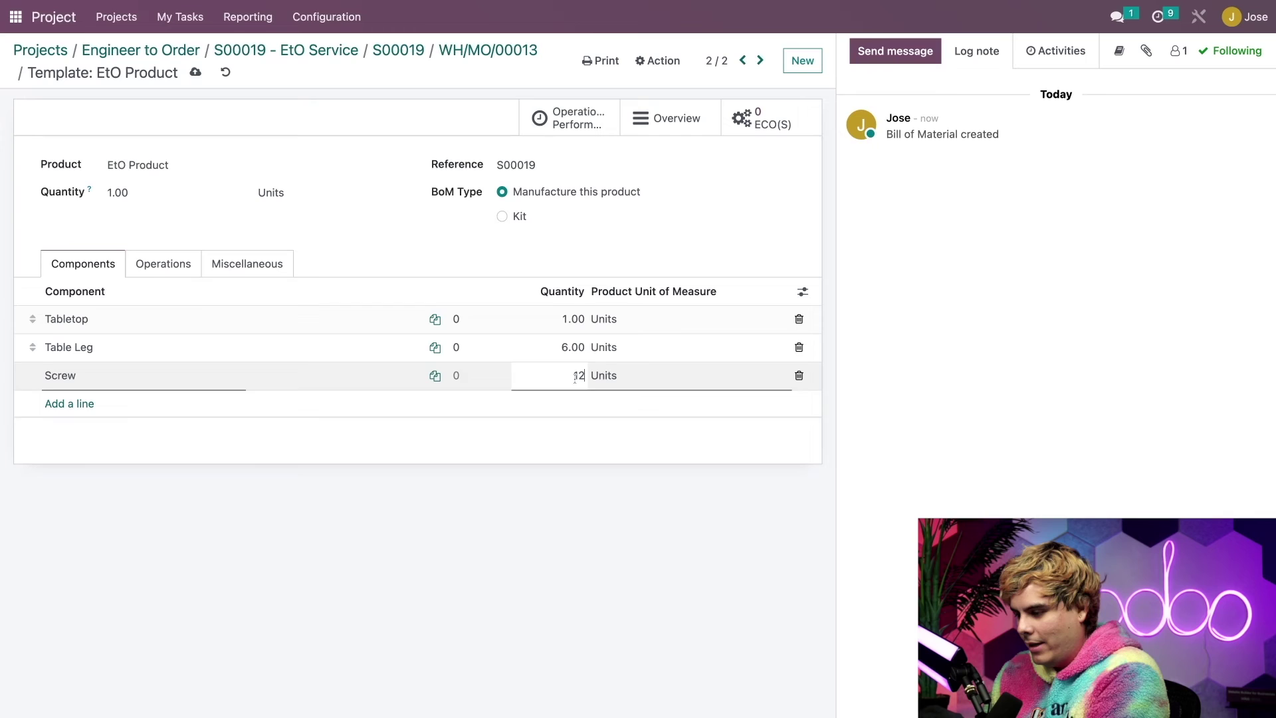
left_click(426, 245)
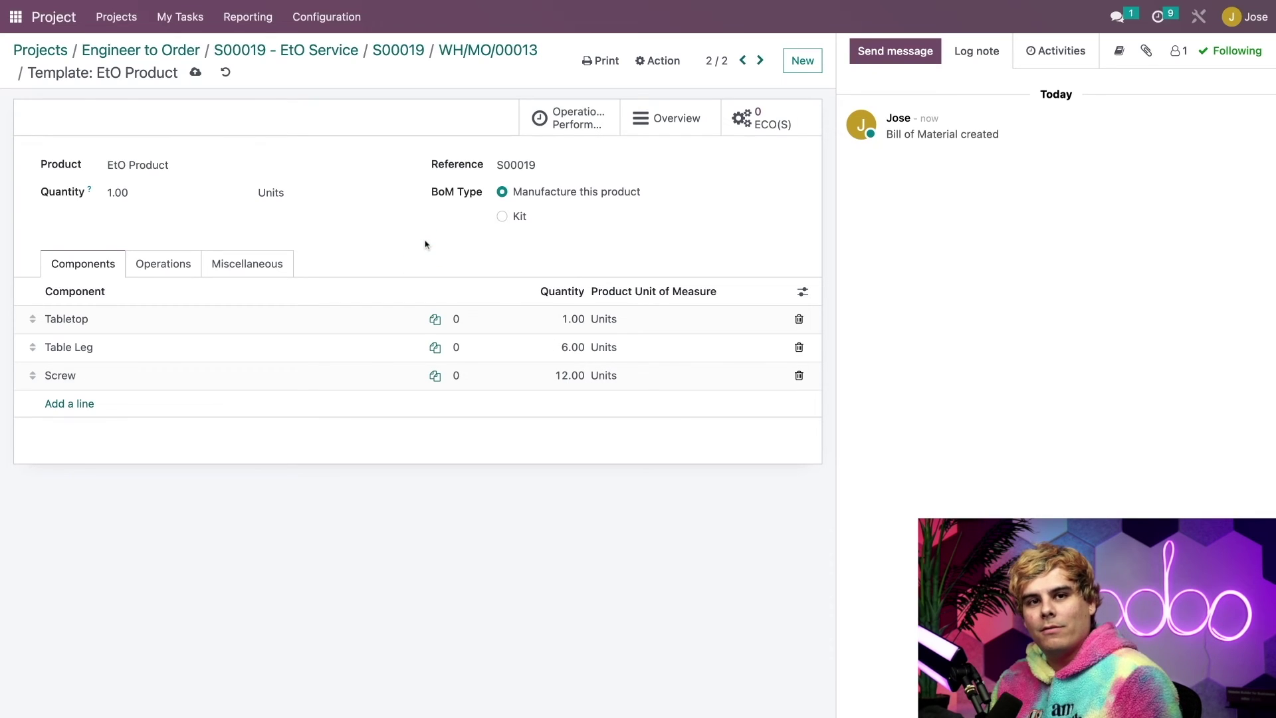
Step: Add a Cut operation at the Cutting Station to the bill's operations
left_click(147, 272)
left_click(69, 321)
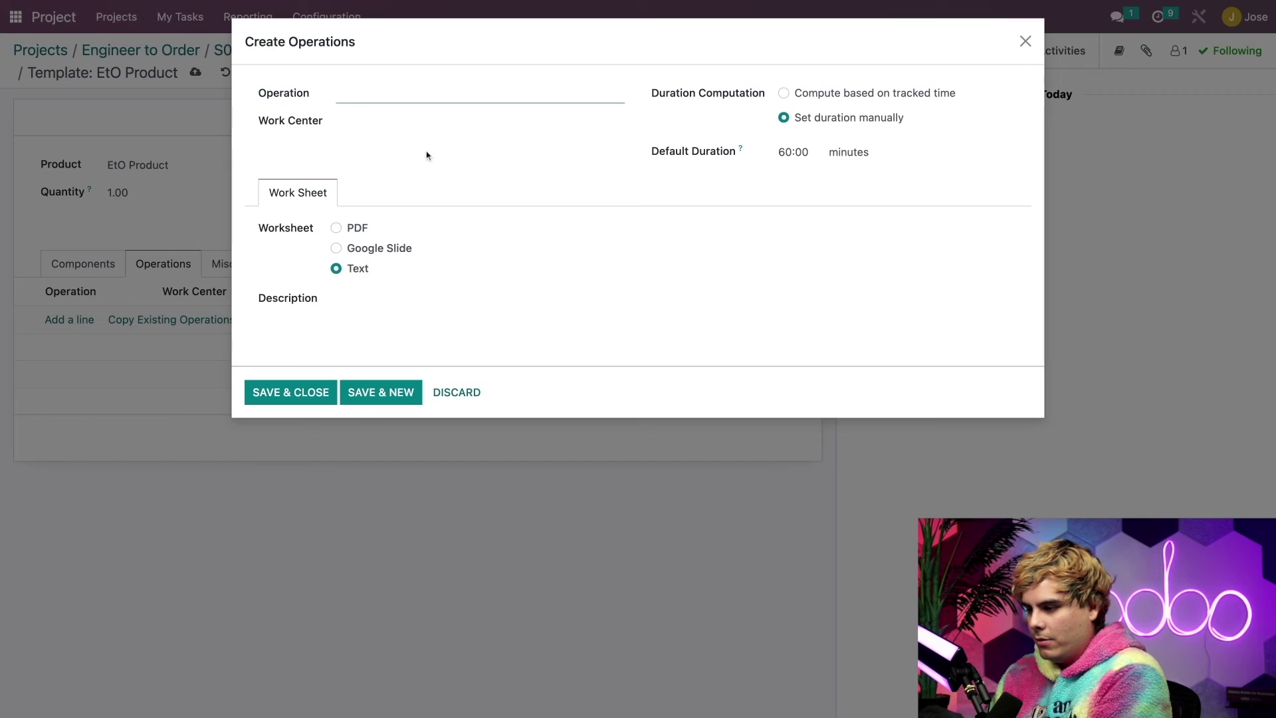
type("Cut")
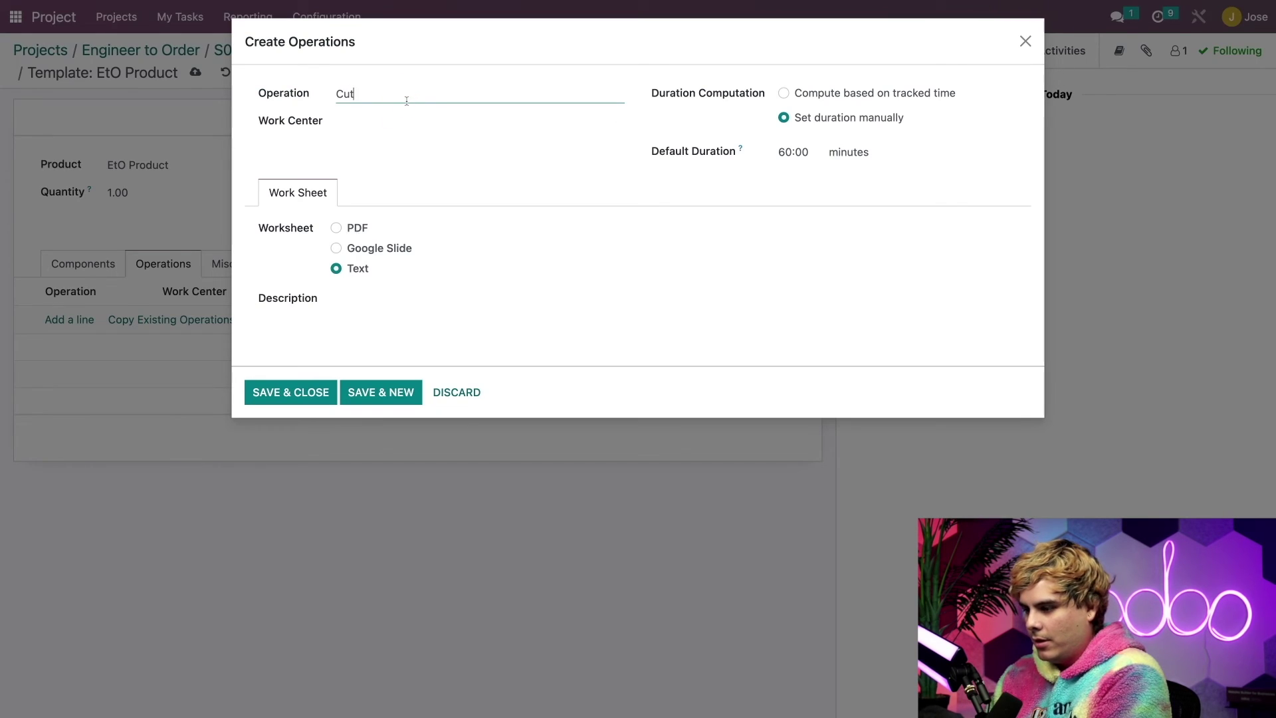
left_click(397, 119)
left_click(390, 146)
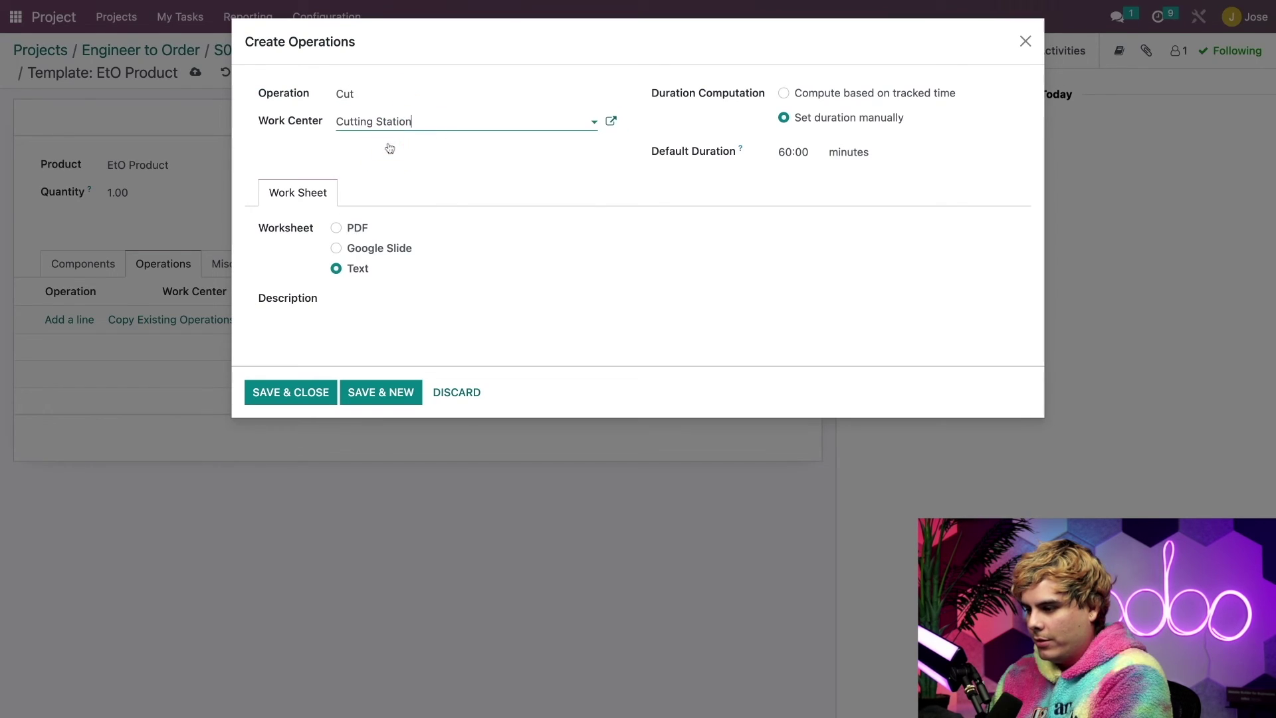
left_click(381, 393)
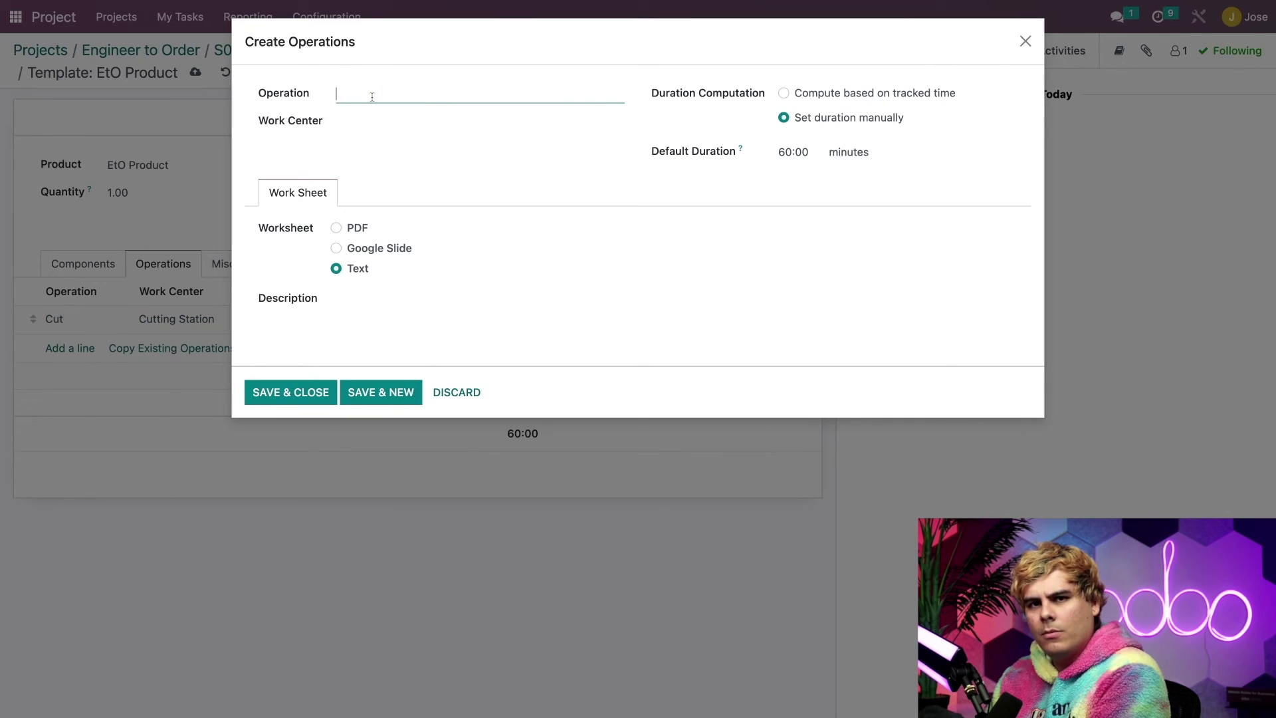
Step: Add an Assemble operation at the Assembly Station and save the S00019 bill of materials
type("A")
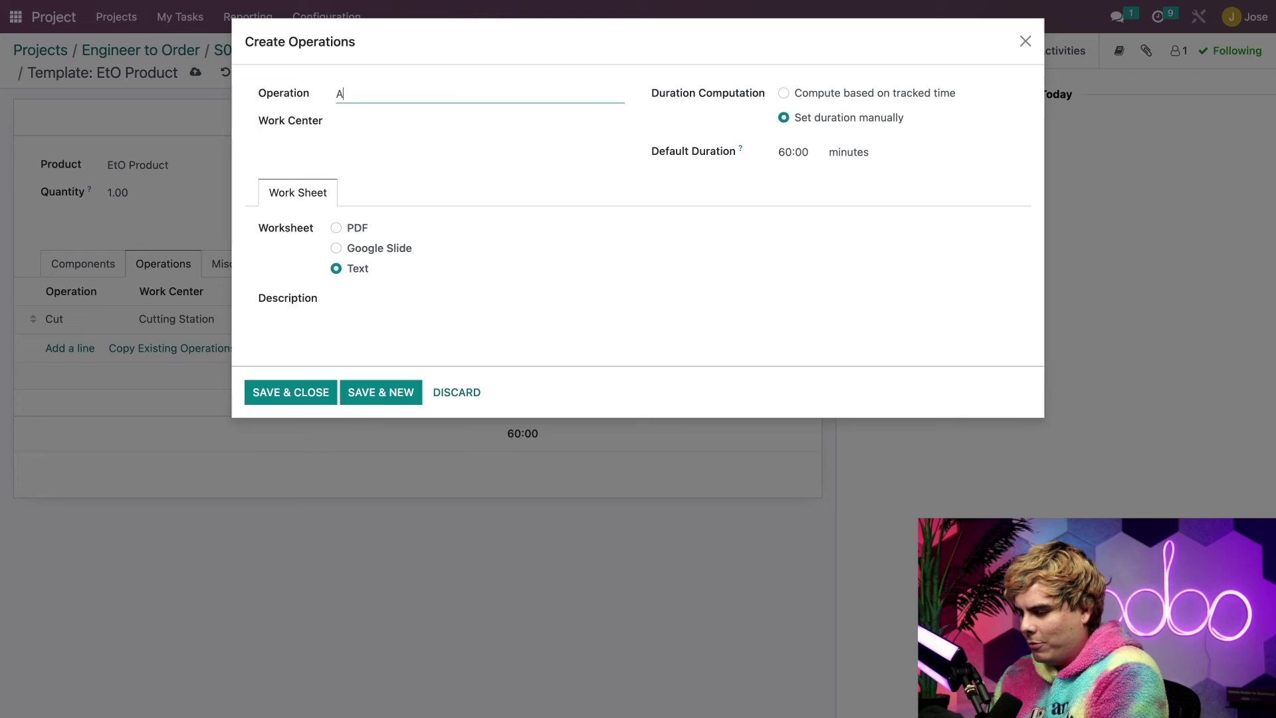
type("ssemble")
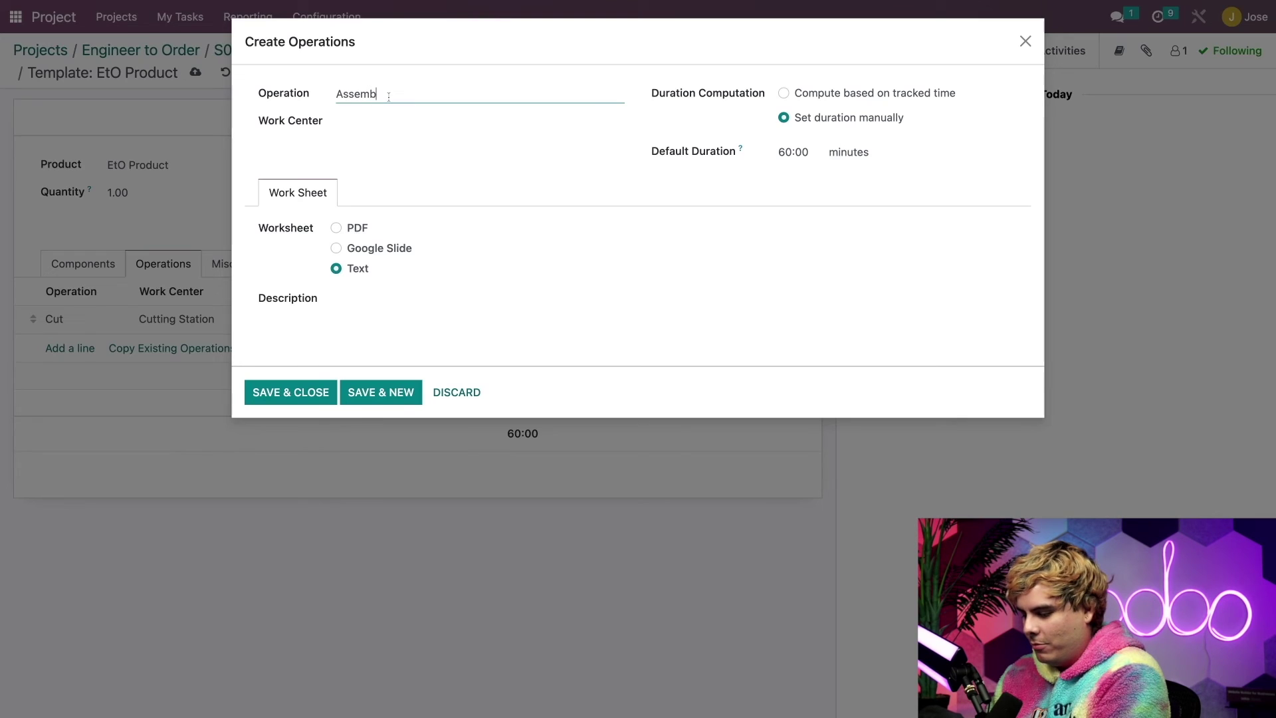
left_click(381, 121)
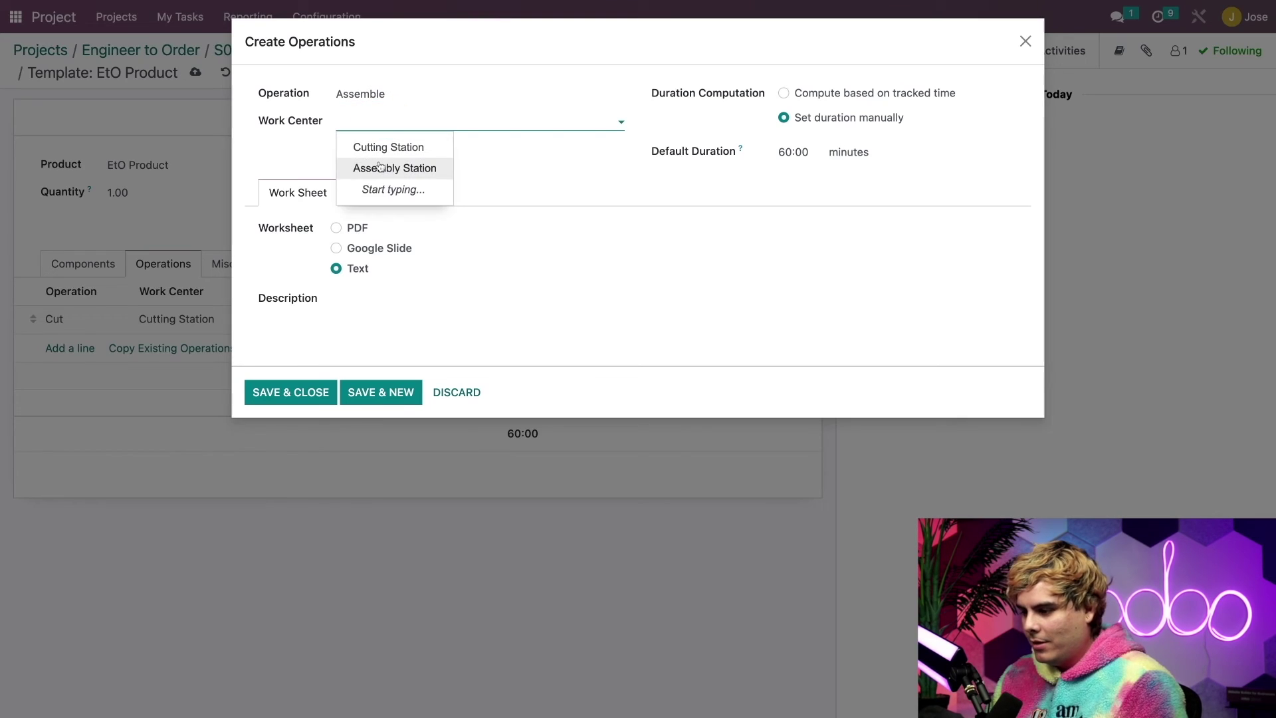
left_click(381, 167)
left_click(313, 394)
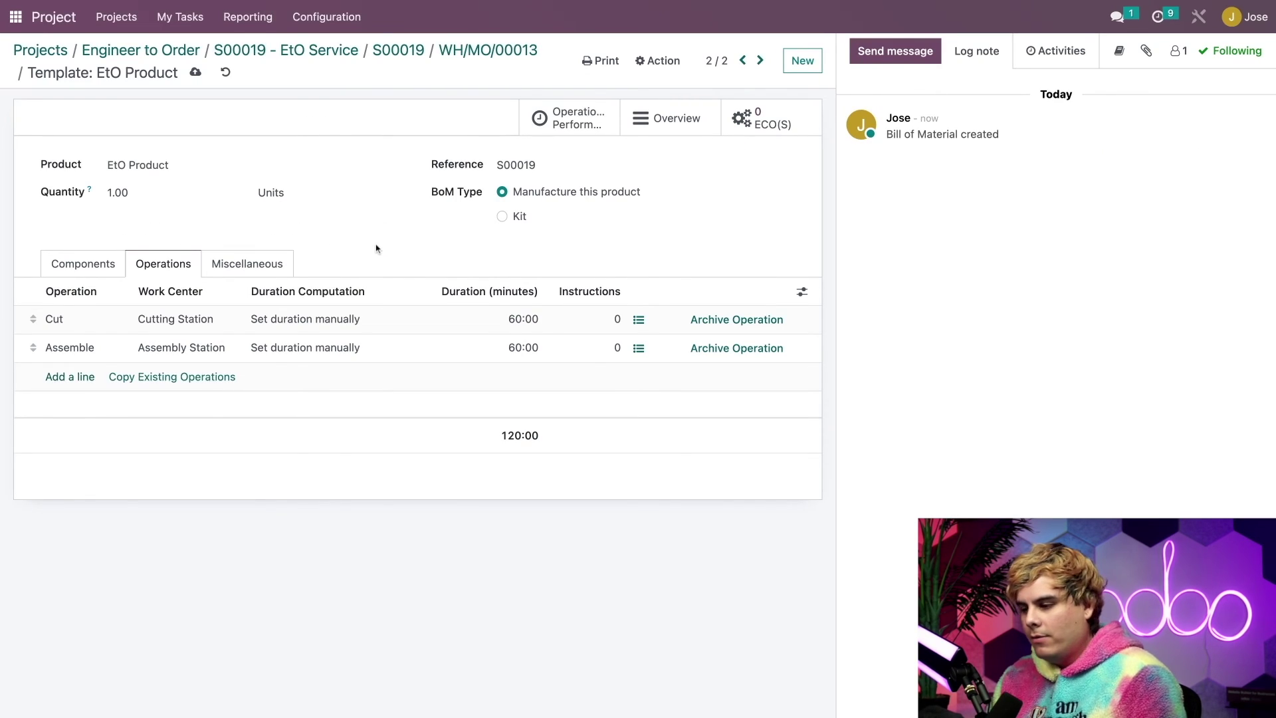
left_click(195, 72)
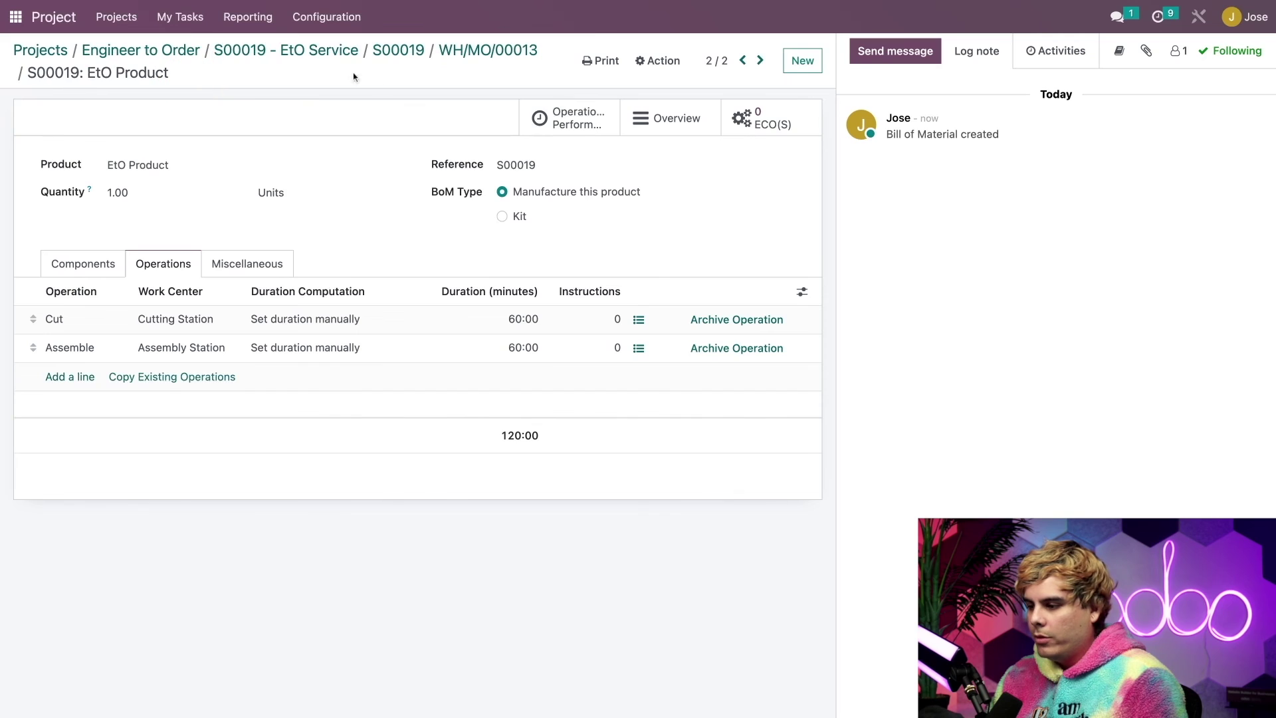
Step: Switch WH/MO/00013 to the S00019: EtO Product BoM, review its work orders, and confirm it
left_click(485, 53)
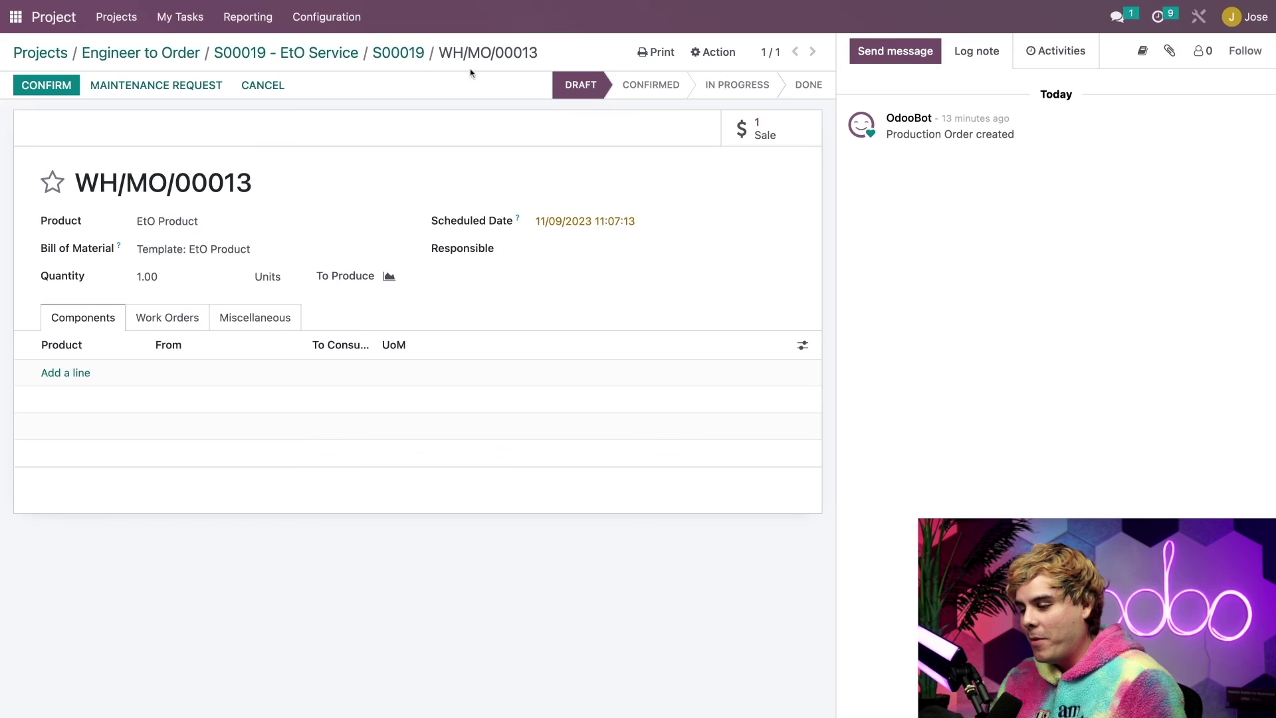
left_click(268, 250)
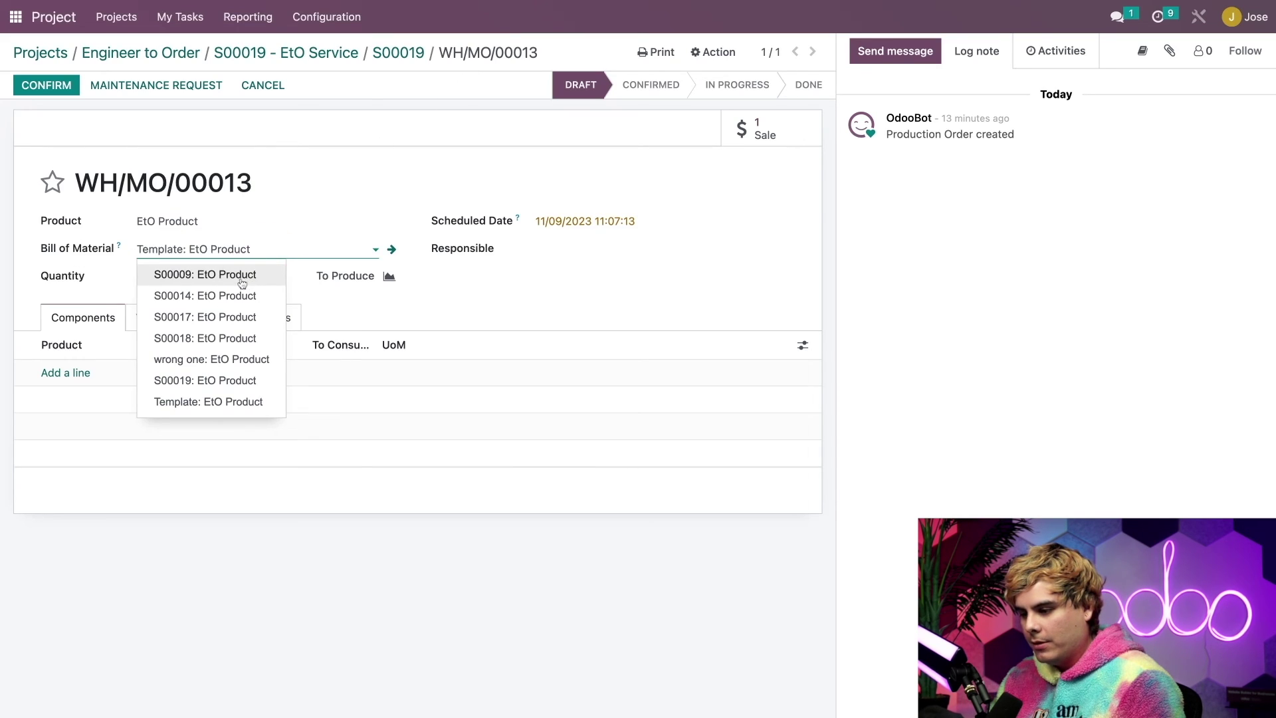
left_click(219, 382)
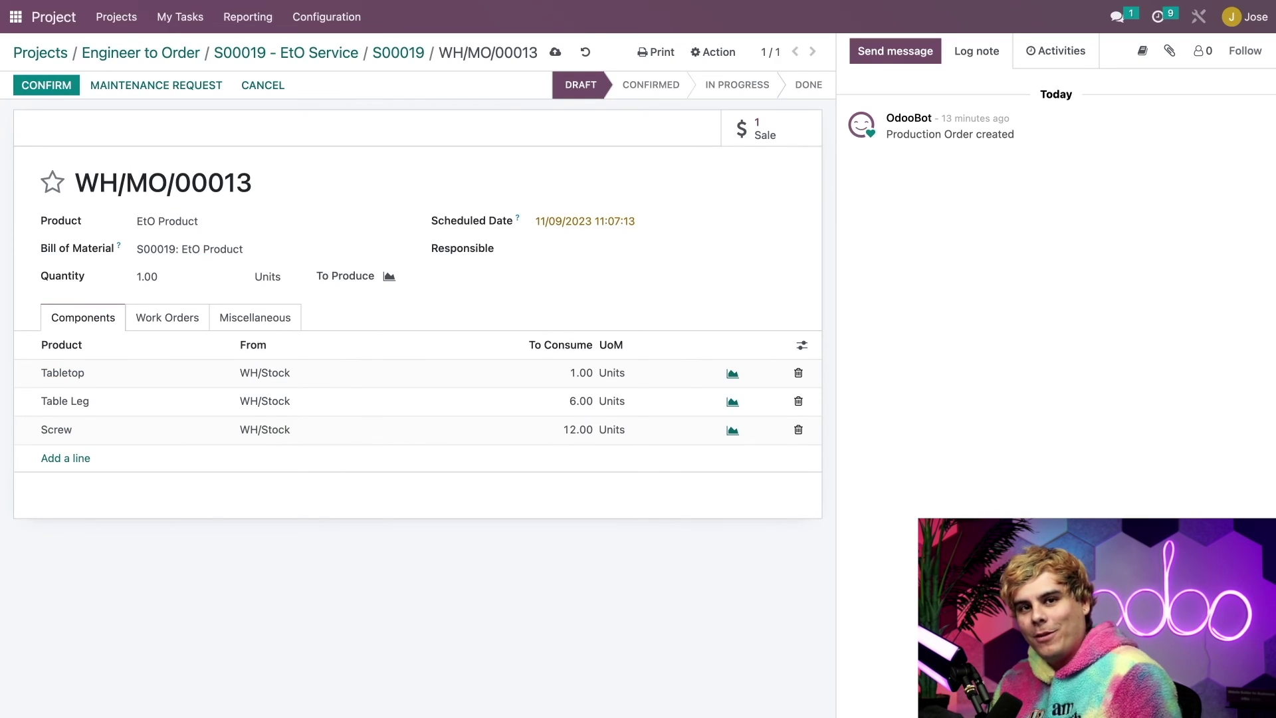
left_click(169, 320)
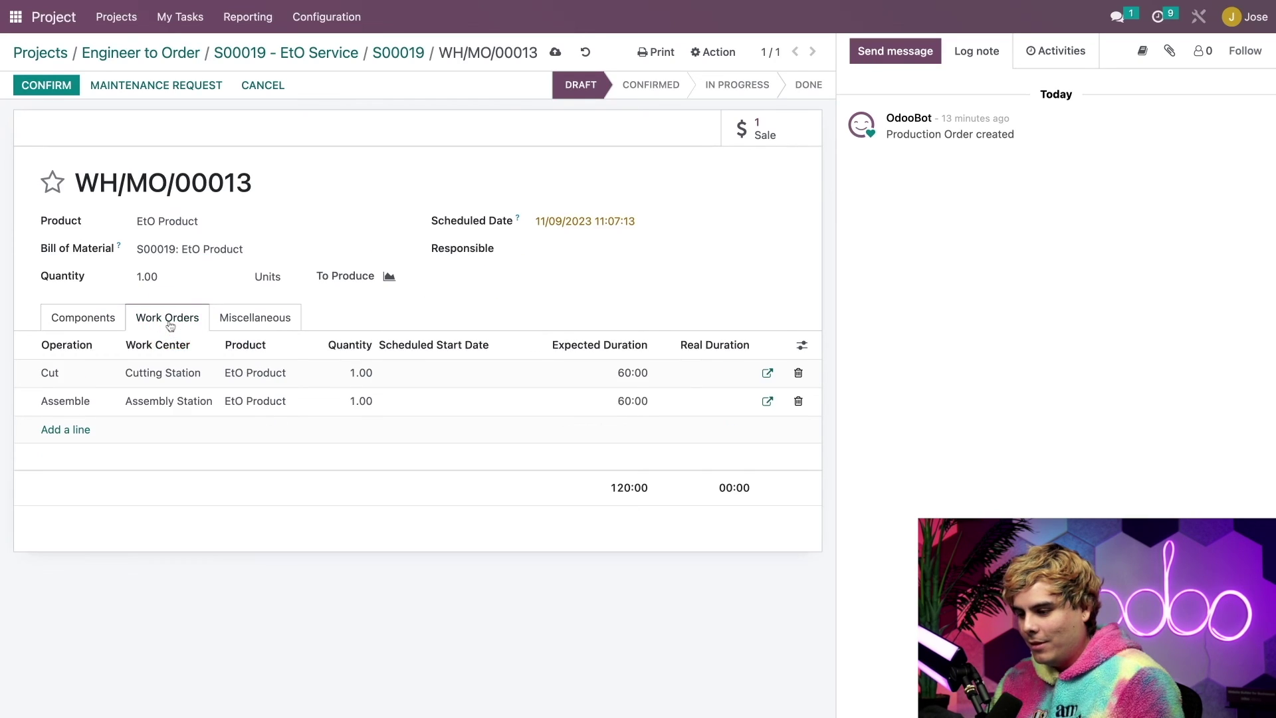
left_click(105, 321)
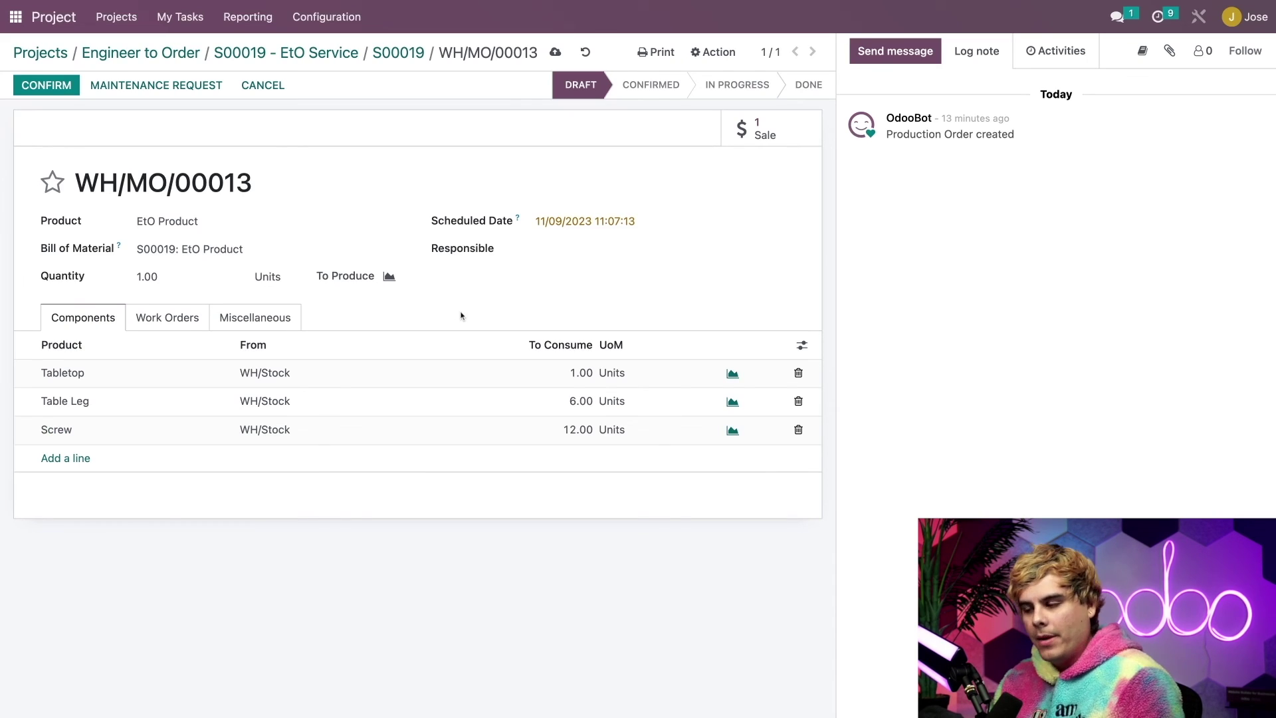
left_click(47, 85)
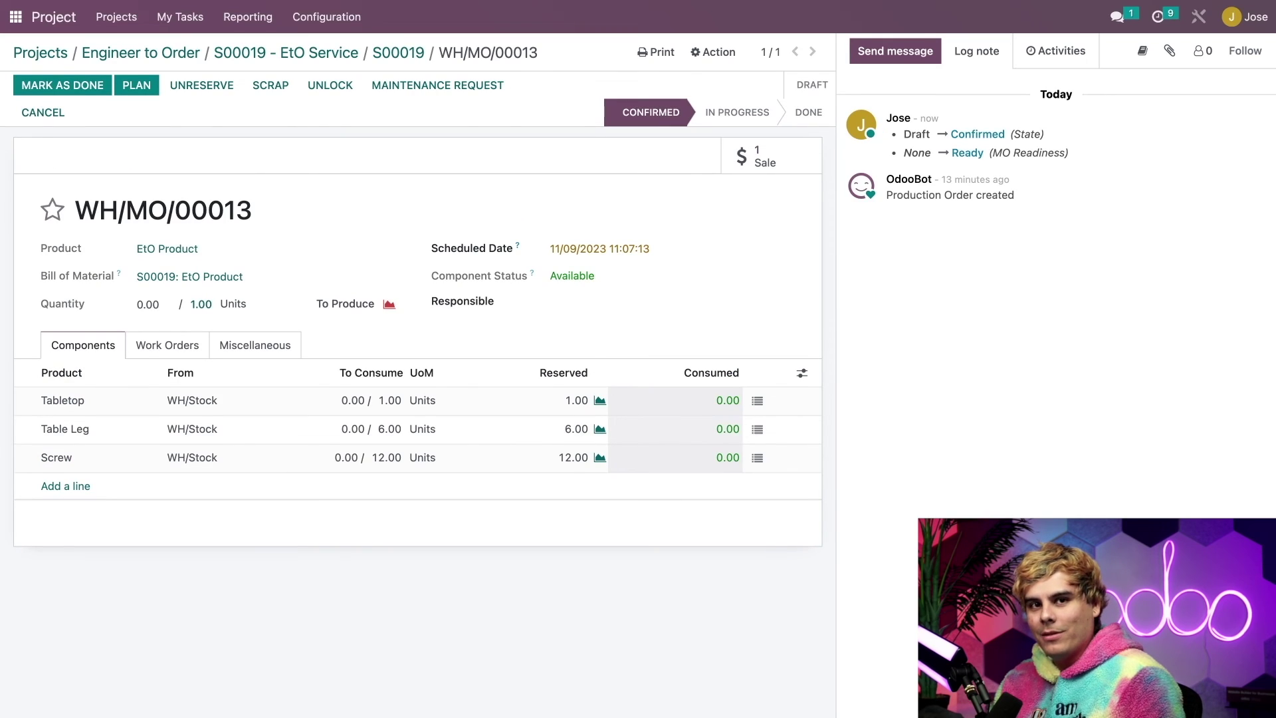
Step: Start and finish the Cut and Assemble work orders, then mark WH/MO/00013 as done
left_click(176, 342)
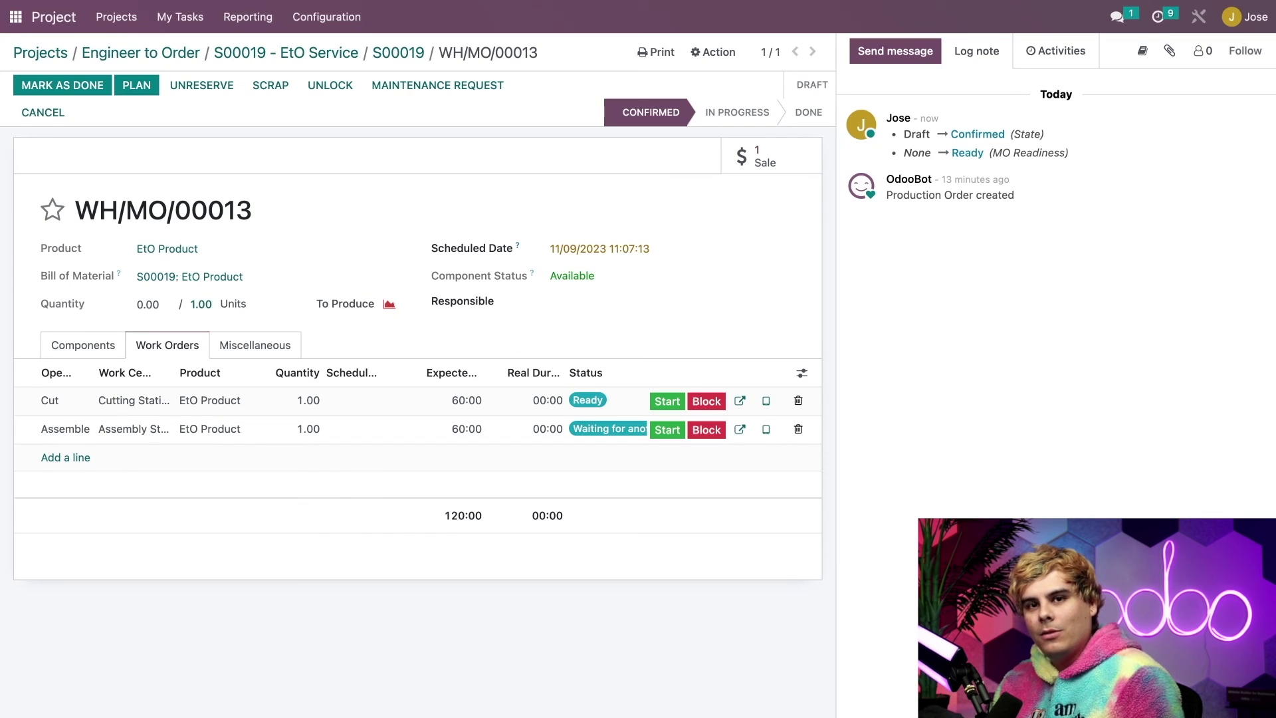
left_click(668, 401)
left_click(681, 374)
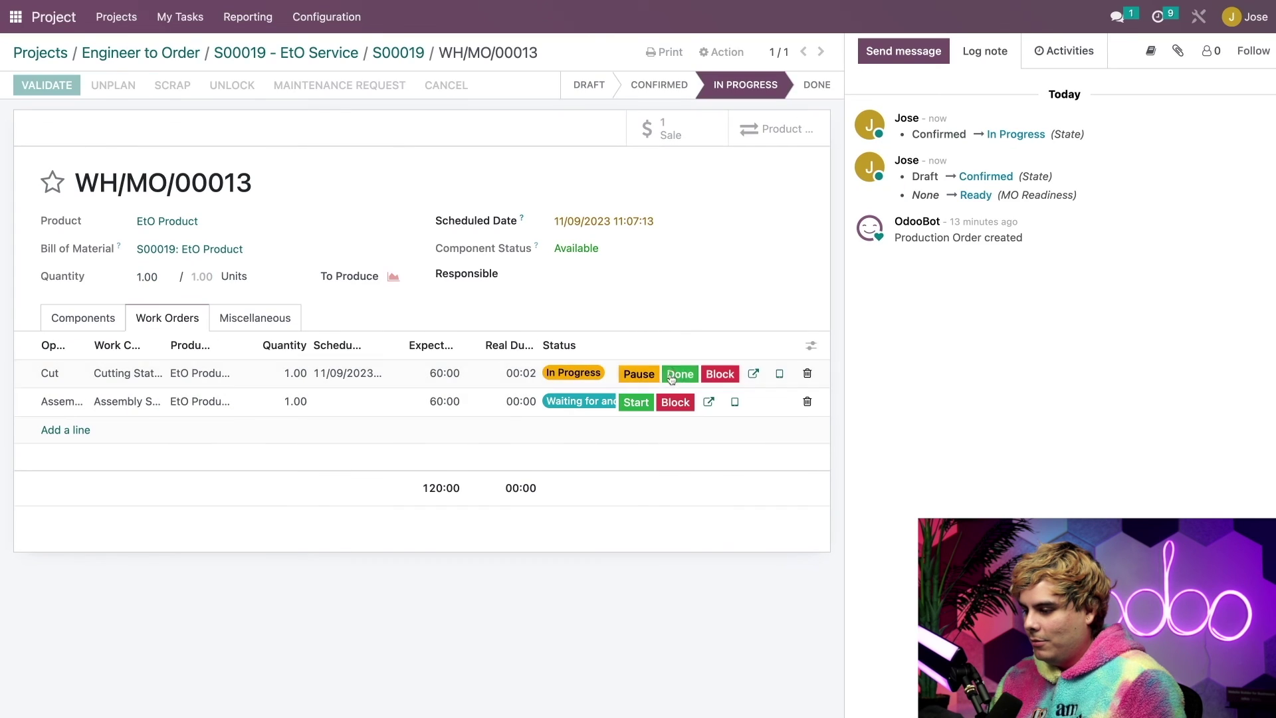
left_click(661, 406)
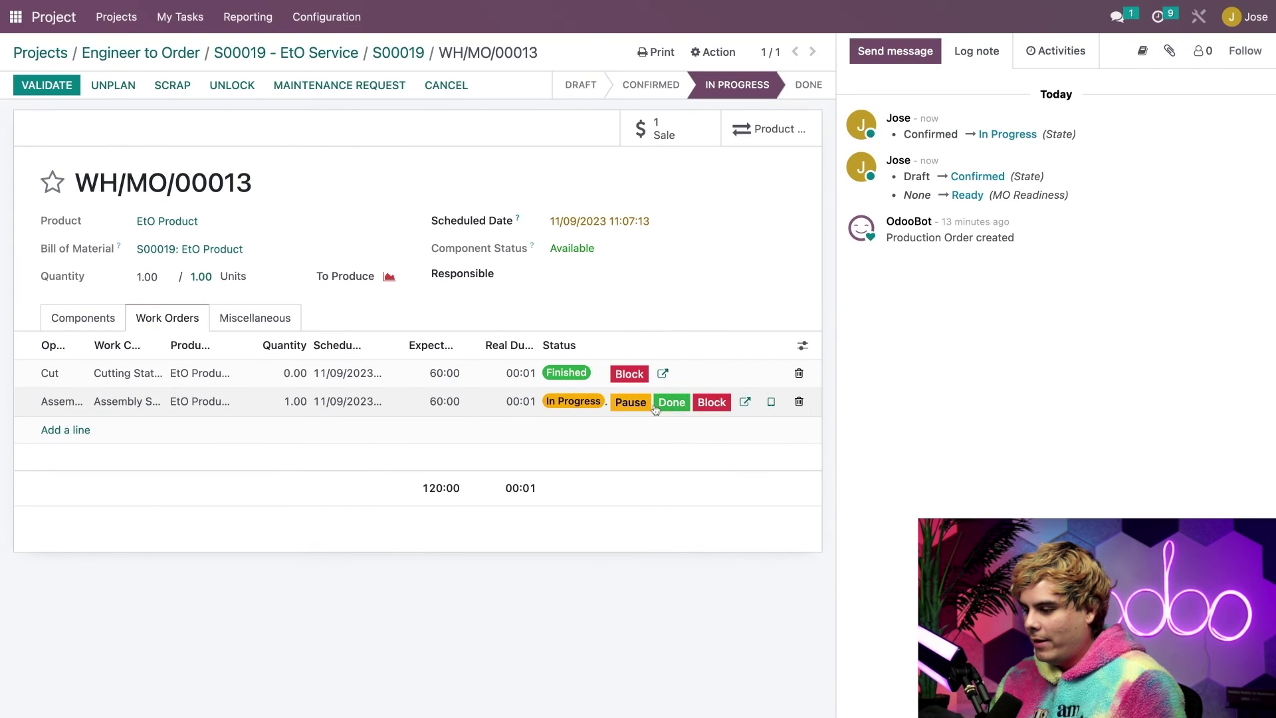
left_click(678, 401)
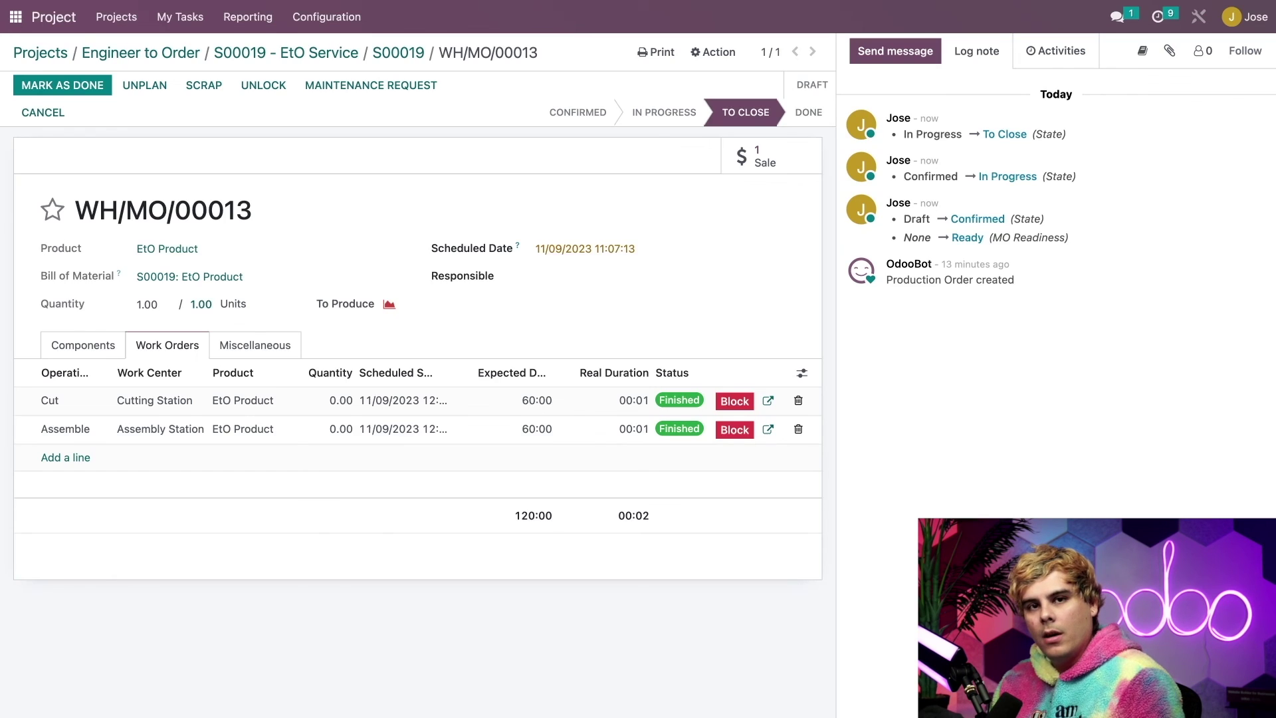
left_click(88, 90)
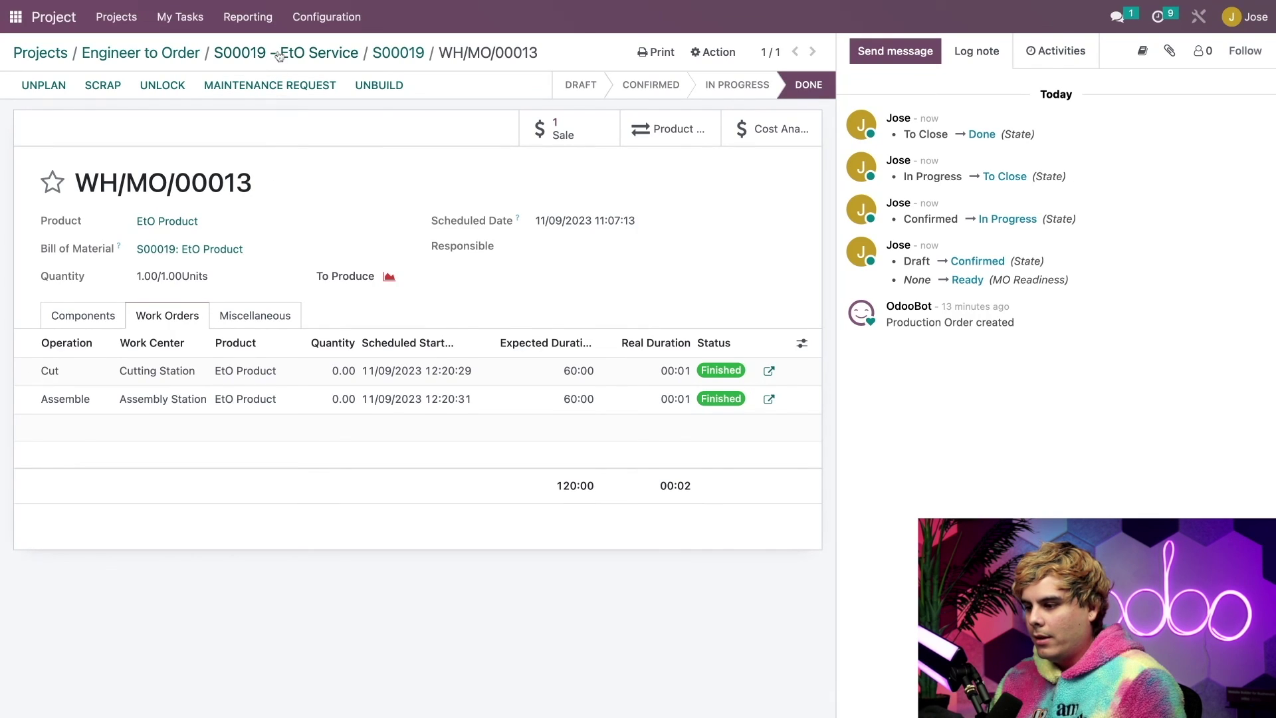
Step: From sales order S00019, create a regular invoice and view the $2,990.00 draft
left_click(390, 58)
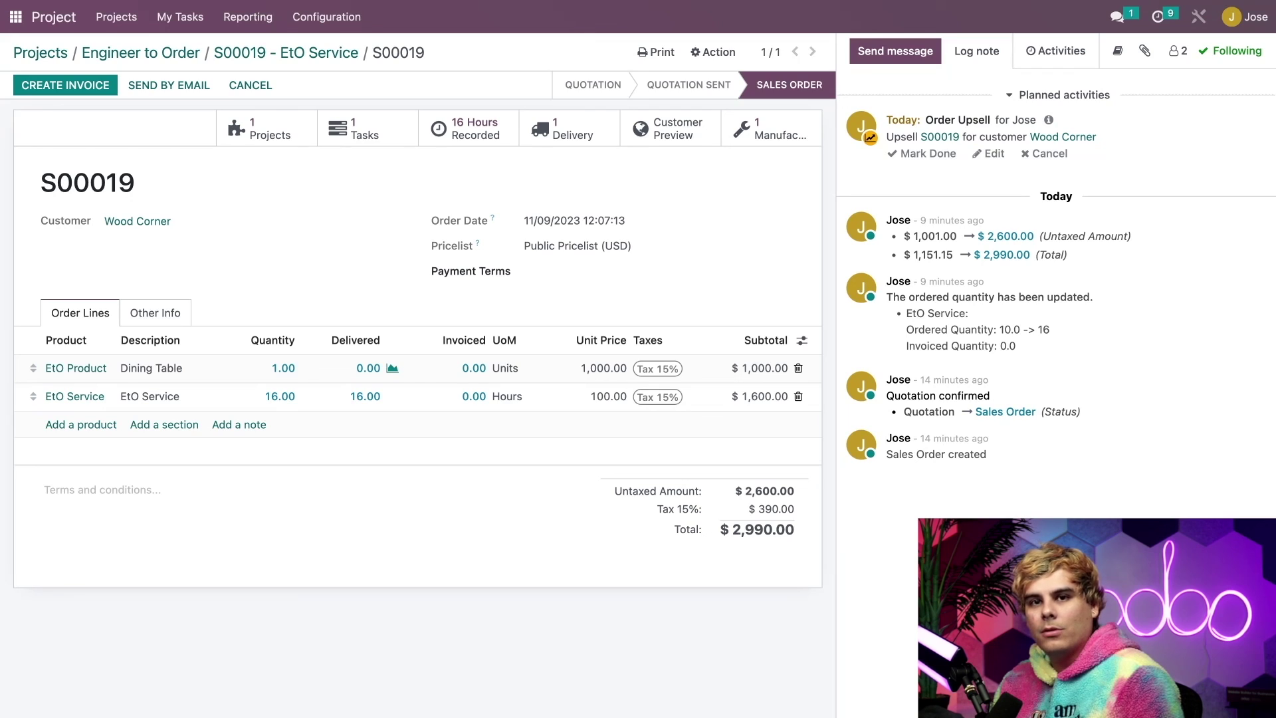
left_click(66, 93)
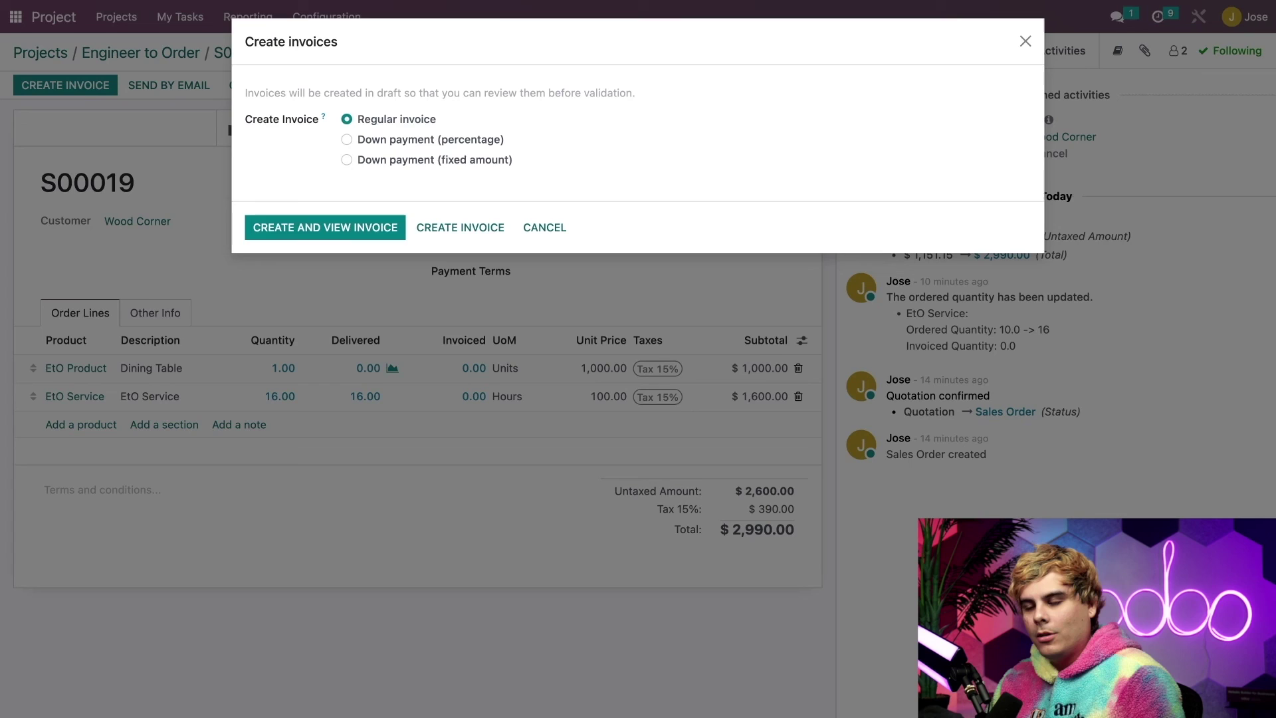
left_click(301, 237)
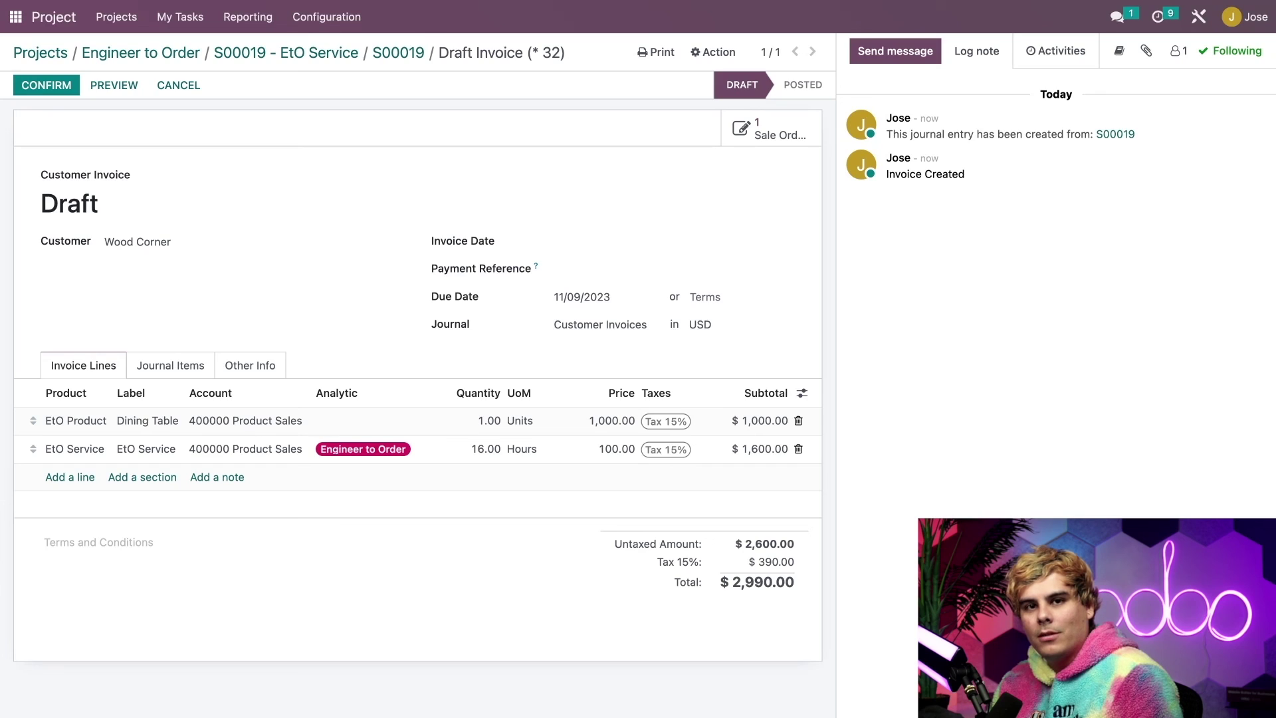
Step: Post invoice INV/2023/00014 and register the full $2,990.00 payment
left_click(65, 91)
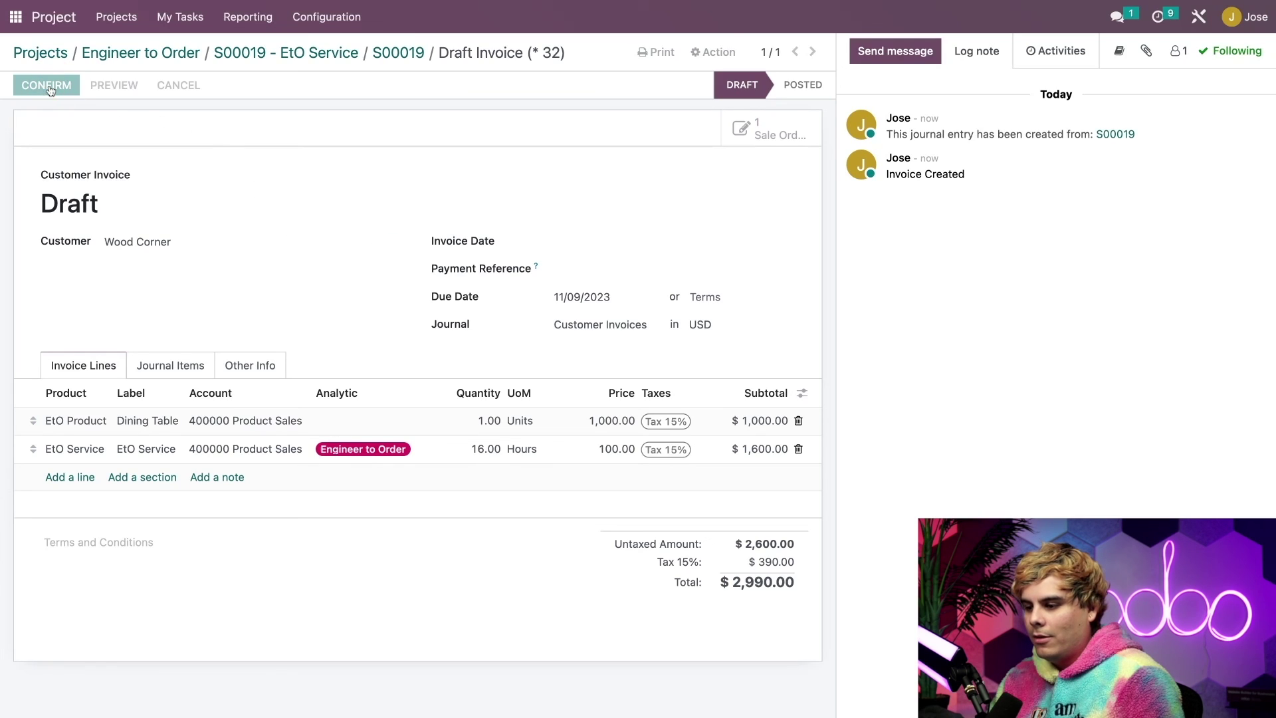
left_click(143, 89)
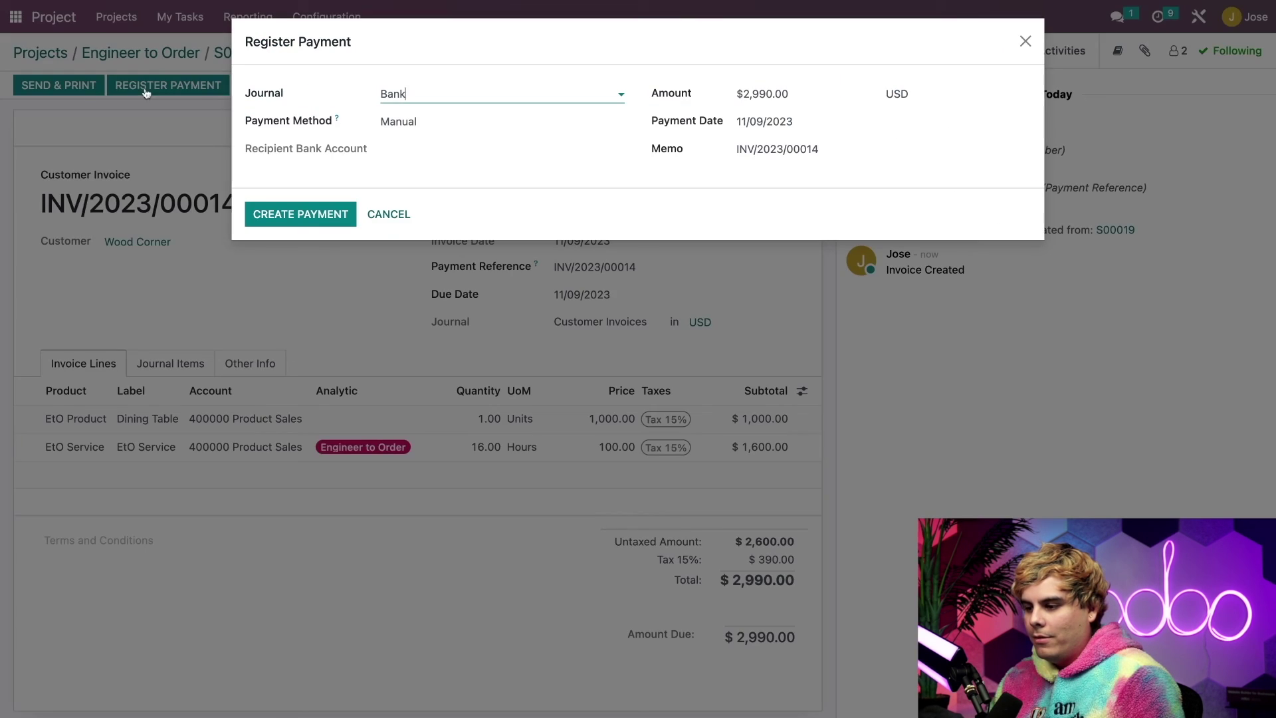
left_click(285, 218)
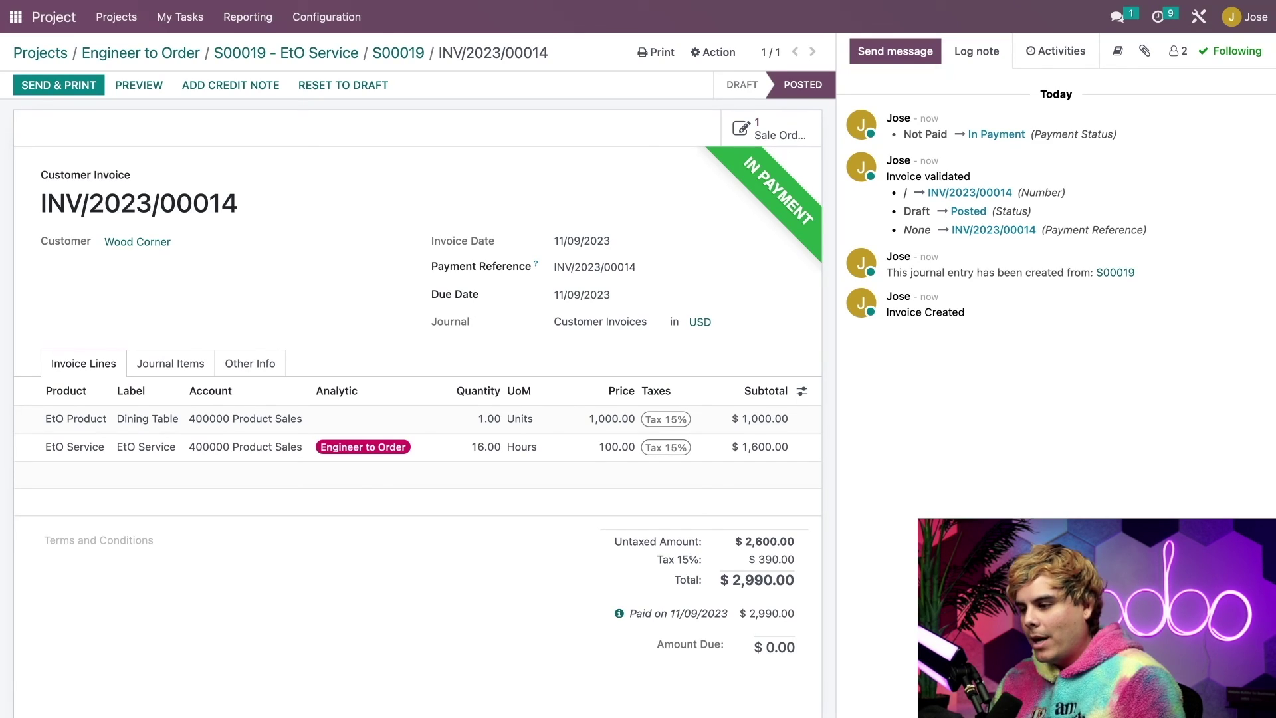
Step: Validate delivery WH/OUT/00012 of sales order S00019 as an immediate transfer
left_click(761, 128)
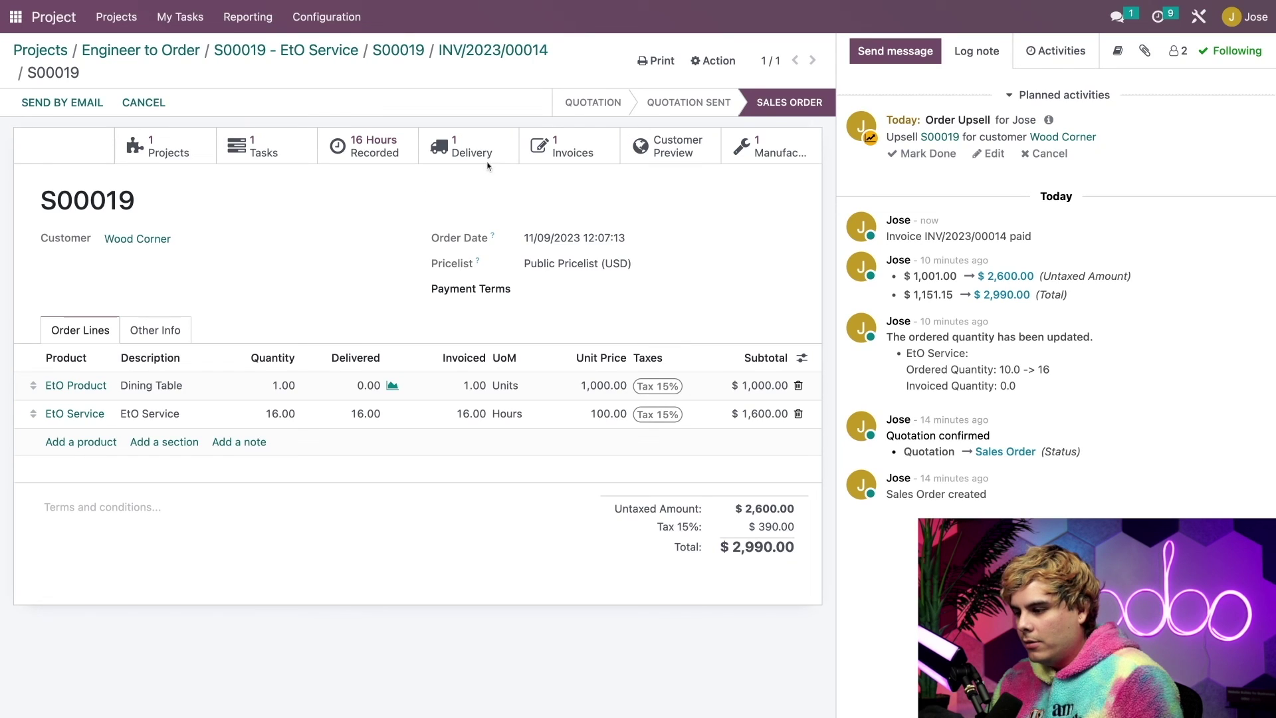
left_click(464, 151)
left_click(46, 103)
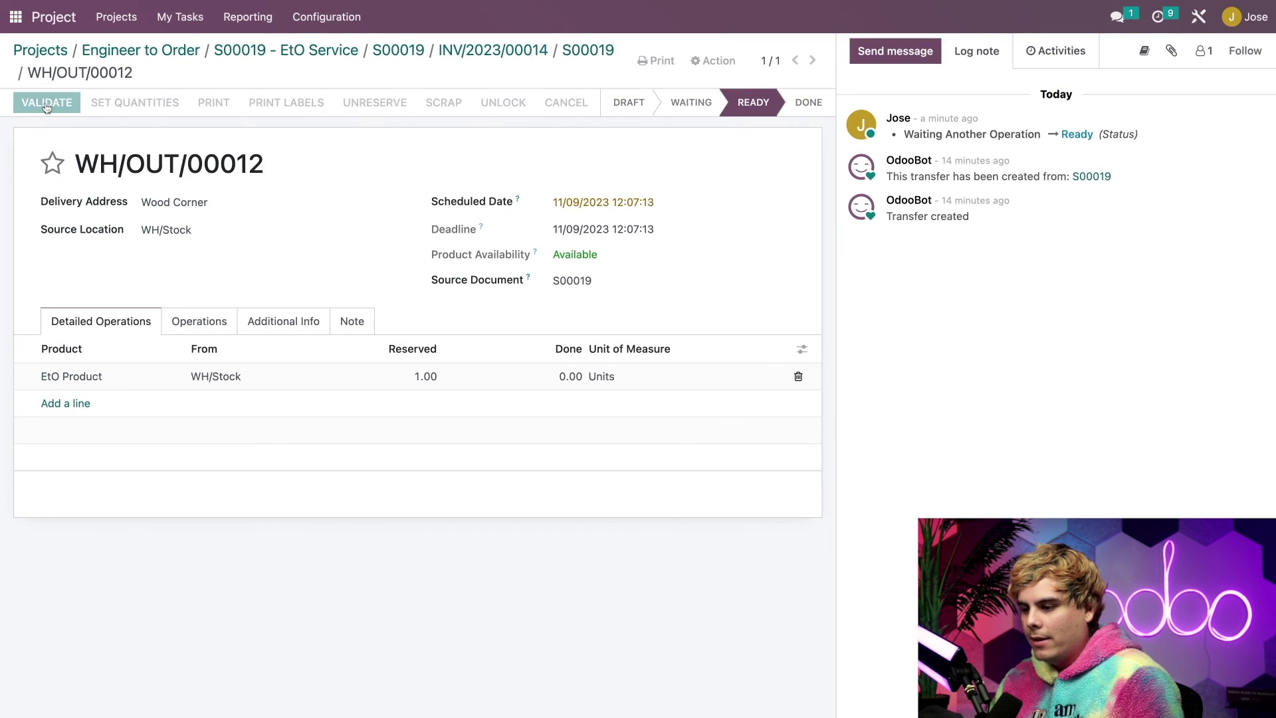
left_click(270, 159)
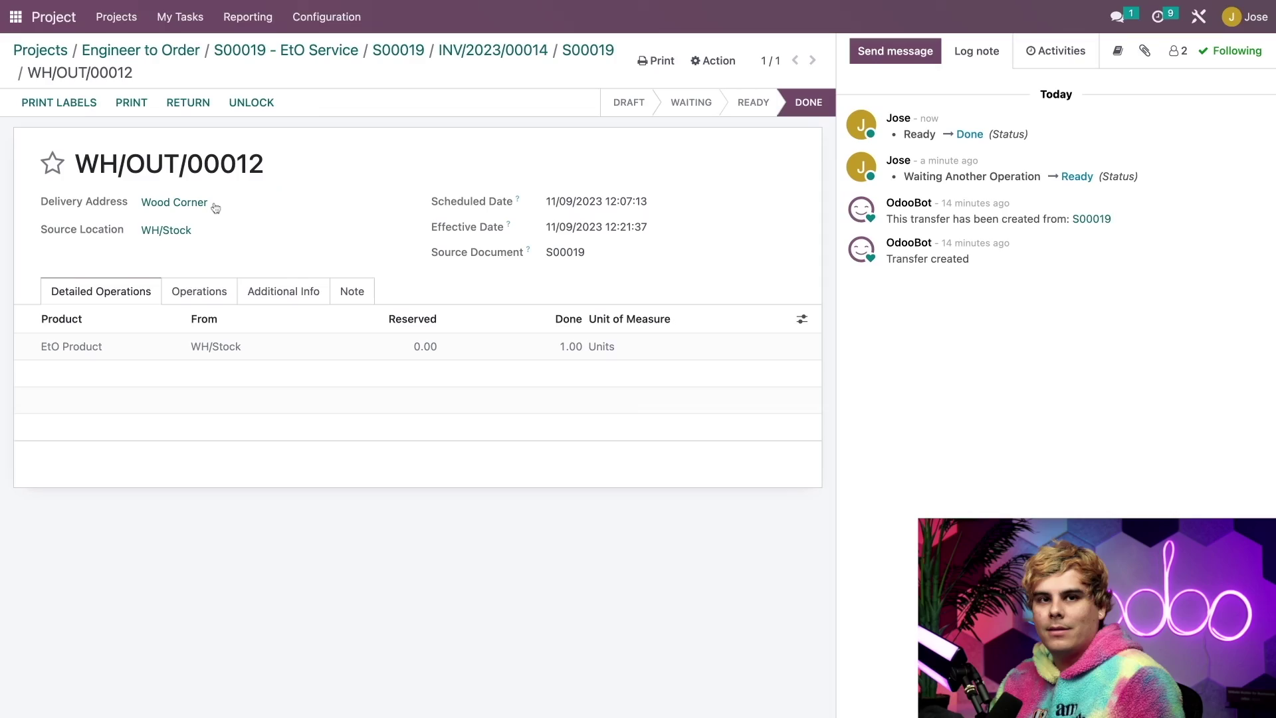